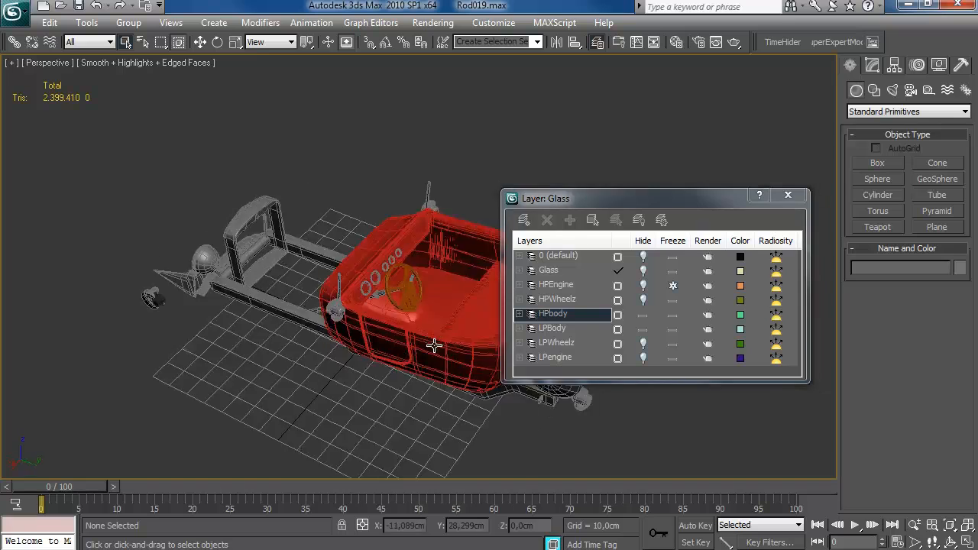
Hide the LPBody layer and move everything except the high-poly car body and its trim into a new hidden layer named HPstuff.
{"action": "left_click", "coordinate": [642, 329]}
{"action": "key", "text": "ctrl+a"}
{"action": "left_click", "coordinate": [400, 315], "text": "alt"}
{"action": "mouse_move", "coordinate": [400, 315]}
{"action": "middle_mouse_down", "text": "alt"}
{"action": "mouse_move", "coordinate": [374, 321]}
{"action": "mouse_move", "coordinate": [420, 323]}
{"action": "mouse_move", "coordinate": [344, 319]}
{"action": "mouse_move", "coordinate": [343, 331]}
{"action": "mouse_move", "coordinate": [359, 351]}
{"action": "mouse_move", "coordinate": [463, 317]}
{"action": "mouse_move", "coordinate": [472, 303]}
{"action": "mouse_move", "coordinate": [321, 329]}
{"action": "mouse_move", "coordinate": [231, 311]}
{"action": "mouse_move", "coordinate": [384, 340]}
{"action": "mouse_move", "coordinate": [356, 343]}
{"action": "mouse_move", "coordinate": [397, 312]}
{"action": "mouse_move", "coordinate": [467, 299]}
{"action": "mouse_move", "coordinate": [383, 294]}
{"action": "middle_mouse_up", "text": "alt"}
{"action": "scroll", "coordinate": [427, 324], "scroll_direction": "up", "scroll_amount": 3}
{"action": "left_click", "coordinate": [324, 365], "text": "alt"}
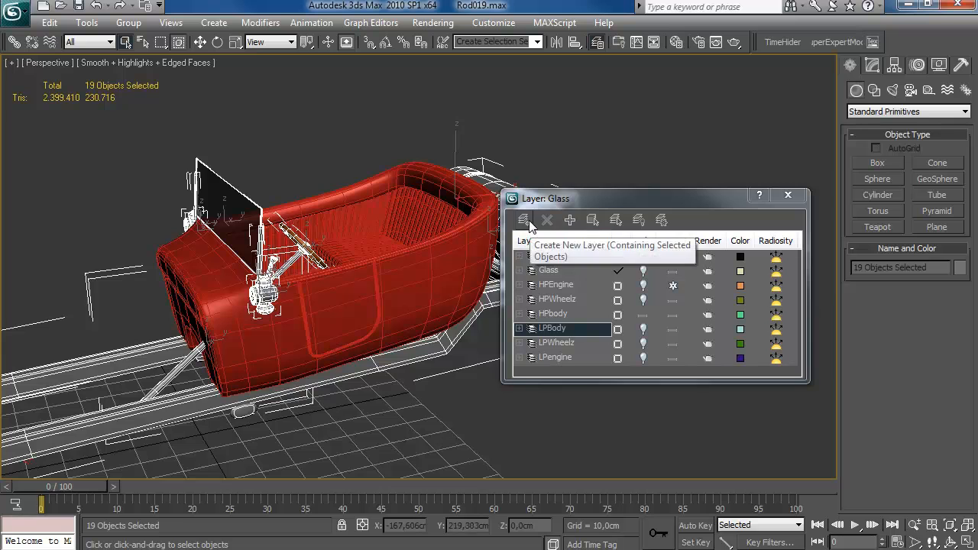
{"action": "left_click", "coordinate": [569, 220]}
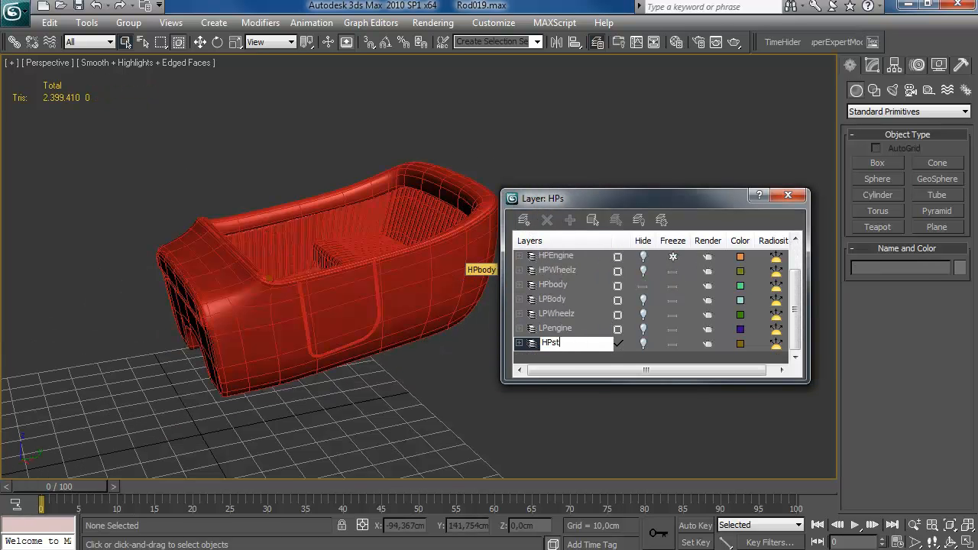
{"action": "key", "text": "Return"}
{"action": "left_click_drag", "start_coordinate": [800, 288], "coordinate": [795, 305]}
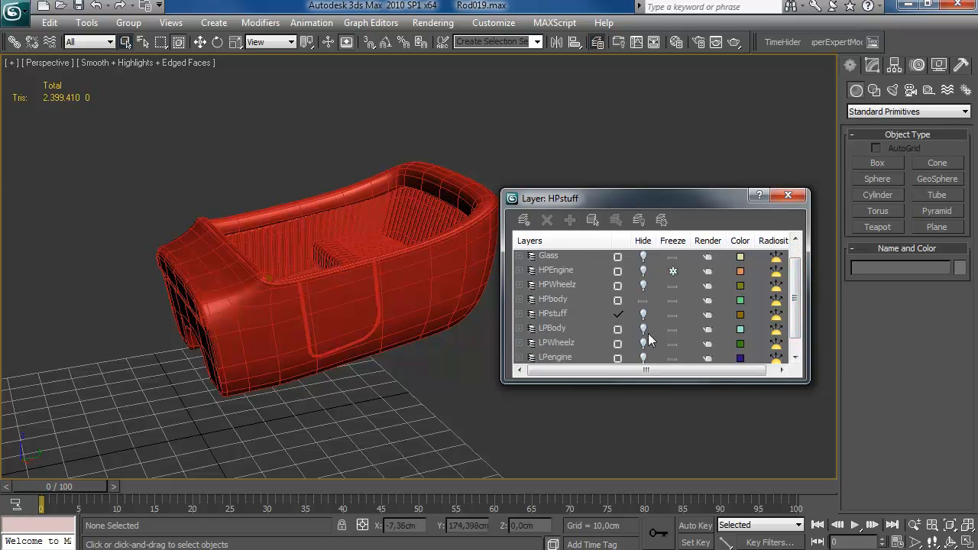
Select the door outline spline, Line08, dismiss the layer manager and bring up the spline's modify settings.
{"action": "middle_click_drag", "start_coordinate": [327, 251], "coordinate": [366, 271], "text": "alt"}
{"action": "scroll", "coordinate": [365, 271], "scroll_direction": "up", "scroll_amount": 4}
{"action": "scroll", "coordinate": [372, 264], "scroll_direction": "up", "scroll_amount": 5}
{"action": "key", "text": "F4"}
{"action": "left_click", "coordinate": [291, 237]}
{"action": "middle_click_drag", "start_coordinate": [290, 237], "coordinate": [430, 198], "text": "alt"}
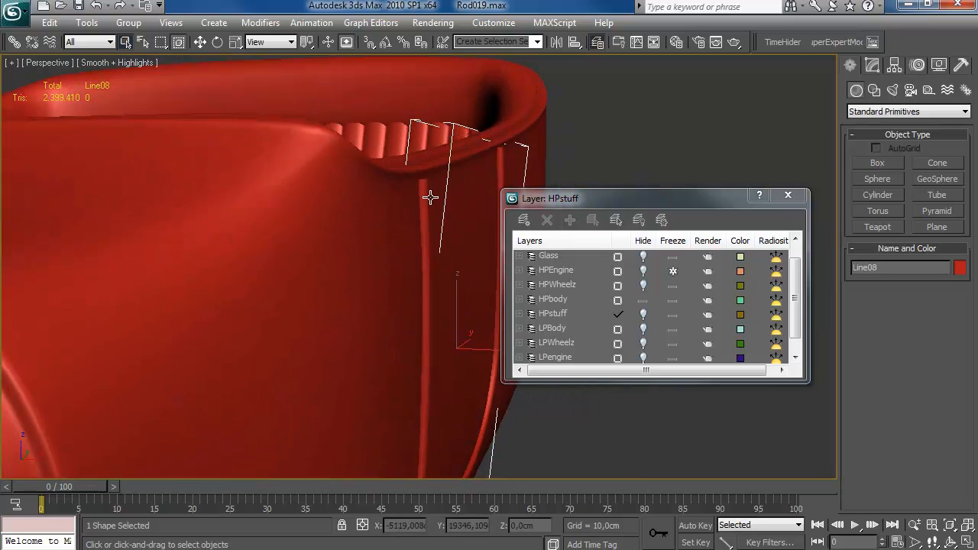
{"action": "left_click", "coordinate": [789, 196]}
{"action": "left_click", "coordinate": [873, 65]}
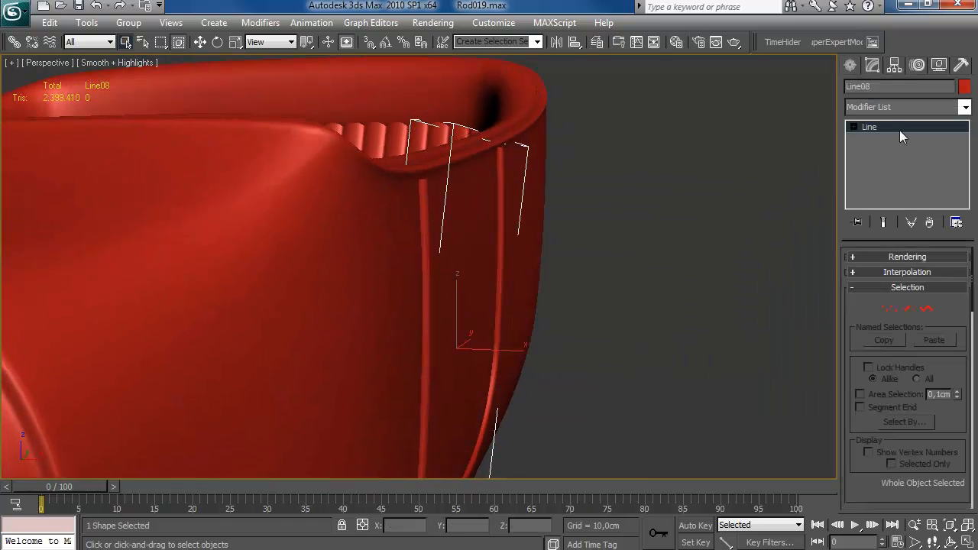
Adjust the upper end vertices of the door outline spline where it meets the body rim.
{"action": "left_click", "coordinate": [889, 310]}
{"action": "left_click", "coordinate": [424, 176]}
{"action": "middle_click_drag", "start_coordinate": [424, 176], "coordinate": [459, 172], "text": "alt"}
{"action": "left_click", "coordinate": [508, 118]}
{"action": "middle_click_drag", "start_coordinate": [507, 119], "coordinate": [345, 188], "text": "alt"}
{"action": "middle_click_drag", "start_coordinate": [345, 187], "coordinate": [466, 329]}
{"action": "left_click_drag", "start_coordinate": [465, 327], "coordinate": [463, 327]}
{"action": "middle_click_drag", "start_coordinate": [465, 344], "coordinate": [804, 318], "text": "alt"}
{"action": "scroll", "coordinate": [484, 264], "scroll_direction": "down", "scroll_amount": 5}
{"action": "left_click", "coordinate": [884, 309]}
{"action": "middle_click_drag", "start_coordinate": [822, 250], "coordinate": [616, 271], "text": "alt"}
{"action": "scroll", "coordinate": [661, 208], "scroll_direction": "up", "scroll_amount": 4}
Attach the door outline spline to the Editable Poly base of HPbody.
{"action": "key", "text": "F4"}
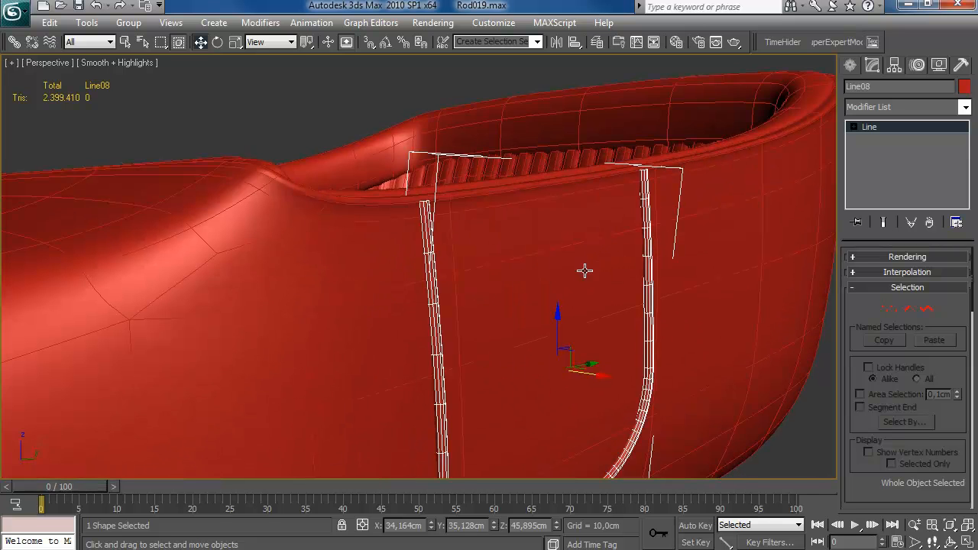
{"action": "left_click", "coordinate": [585, 270]}
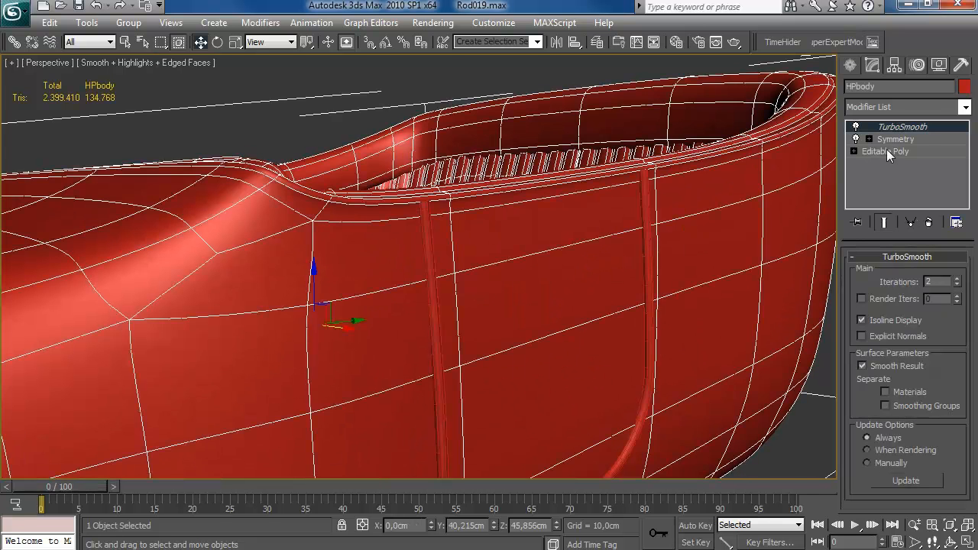
{"action": "left_click", "coordinate": [885, 151]}
{"action": "scroll", "coordinate": [869, 441], "scroll_direction": "down", "scroll_amount": 5}
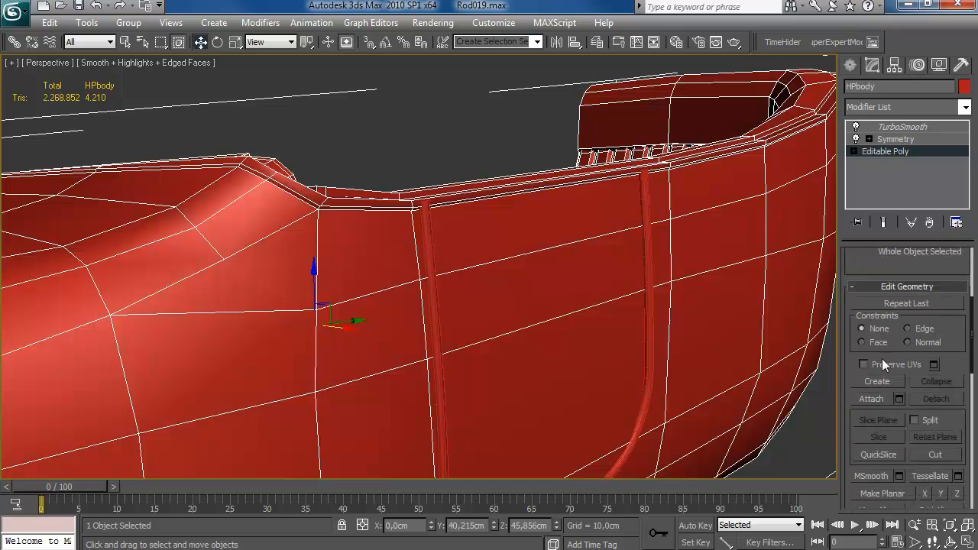
{"action": "left_click", "coordinate": [437, 318]}
{"action": "key", "text": "w"}
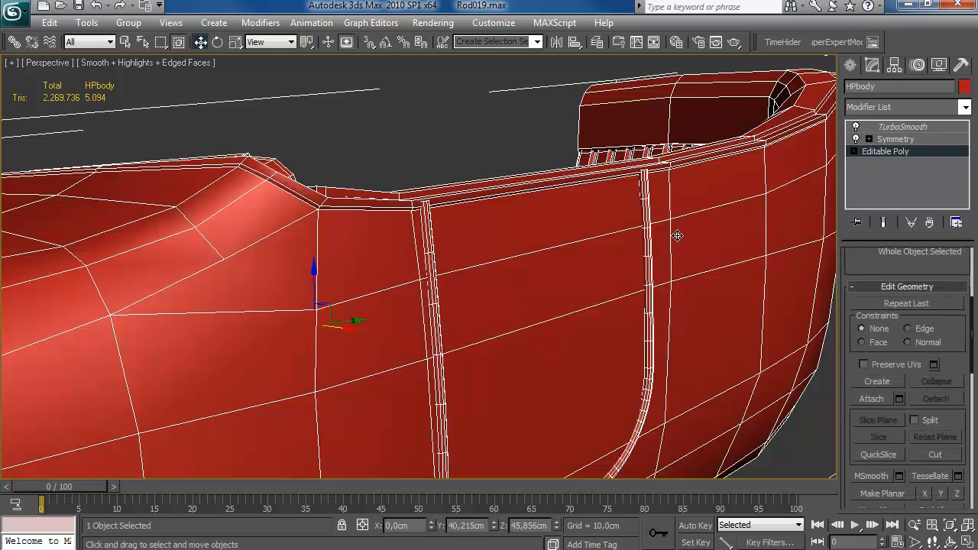
Connect the ring of edges at the upper end of the front door strip with one segment and slide -91.
{"action": "left_click", "coordinate": [851, 65]}
{"action": "middle_click_drag", "start_coordinate": [632, 208], "coordinate": [622, 266]}
{"action": "scroll", "coordinate": [617, 224], "scroll_direction": "down", "scroll_amount": 4}
{"action": "scroll", "coordinate": [650, 280], "scroll_direction": "up", "scroll_amount": 5}
{"action": "left_click", "coordinate": [875, 67]}
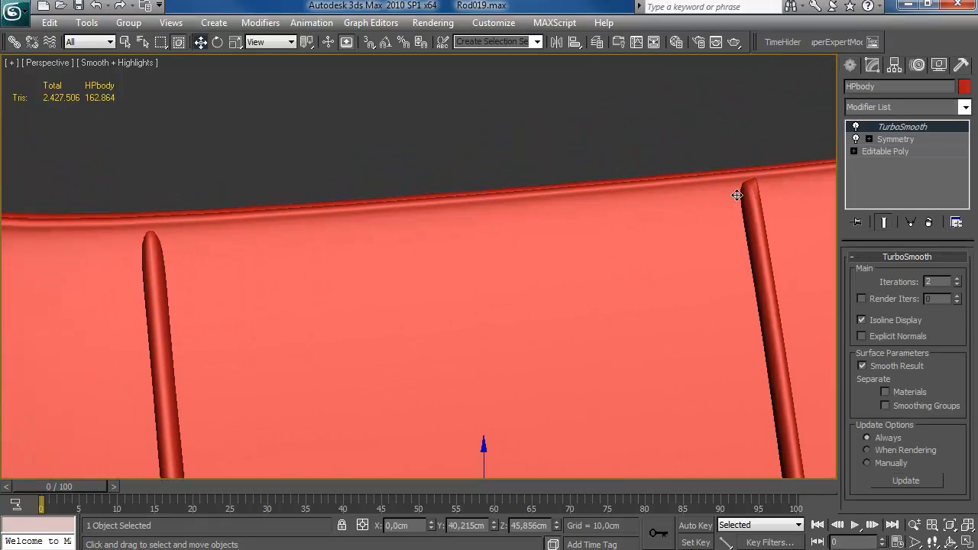
{"action": "left_click", "coordinate": [878, 151]}
{"action": "key", "text": "1"}
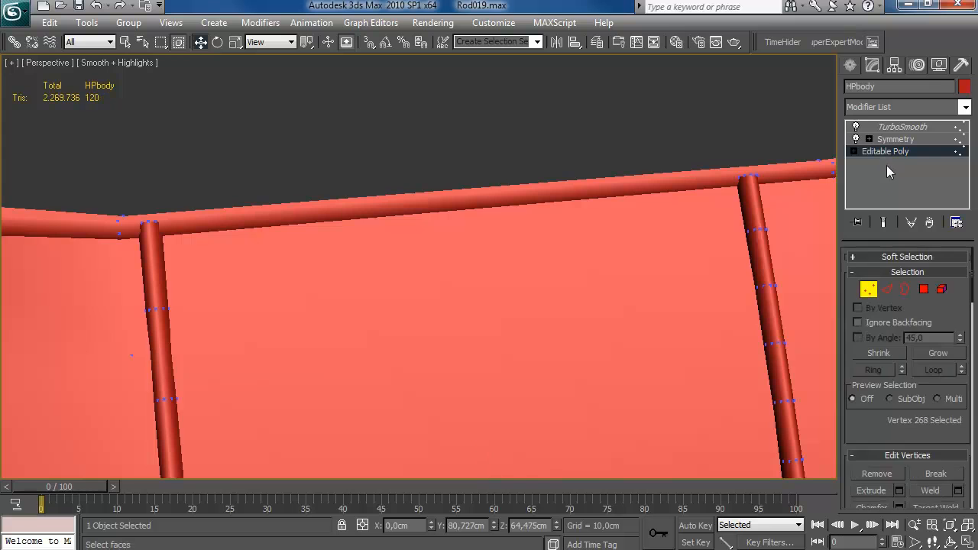
{"action": "left_click", "coordinate": [886, 290]}
{"action": "middle_click_drag", "start_coordinate": [535, 298], "coordinate": [581, 286], "text": "alt"}
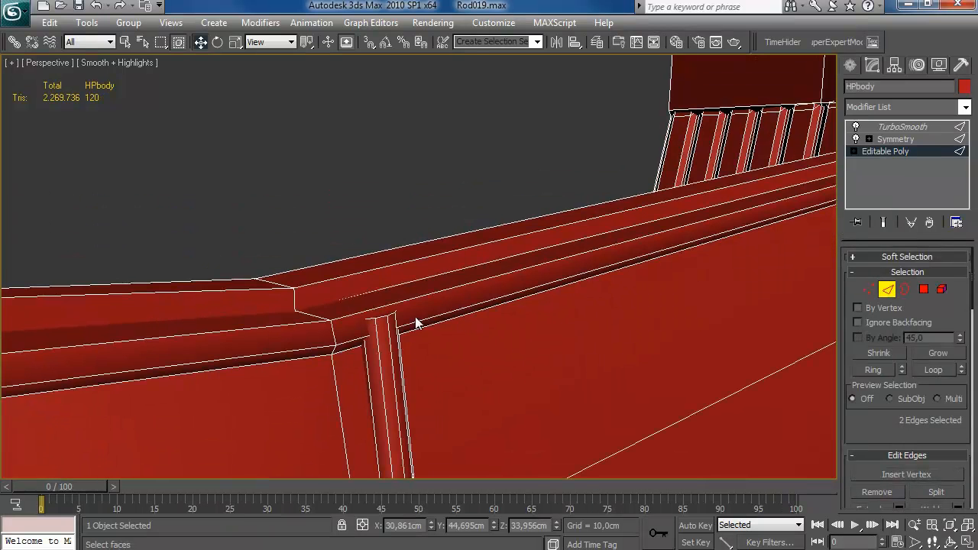
{"action": "key", "text": "alt+r"}
{"action": "scroll", "coordinate": [925, 451], "scroll_direction": "down", "scroll_amount": 2}
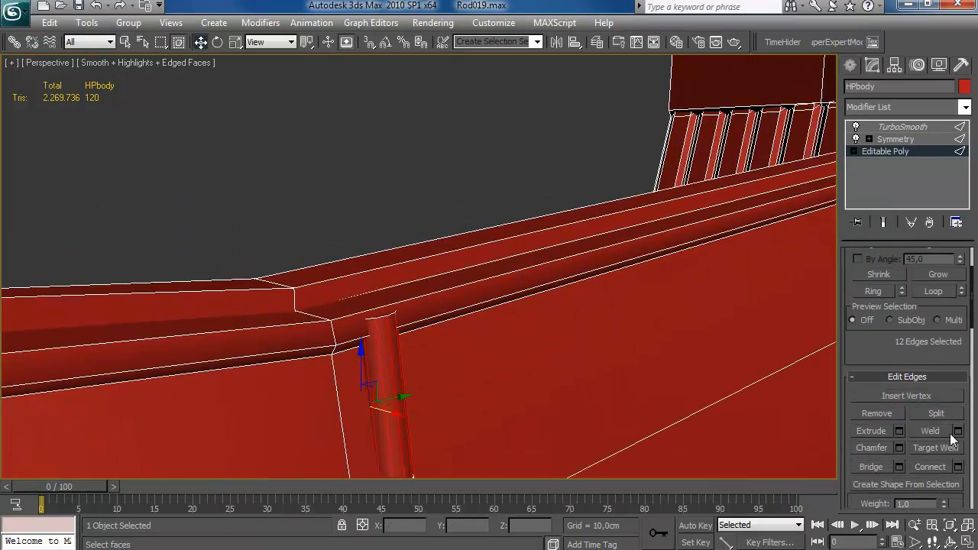
{"action": "left_click", "coordinate": [958, 467]}
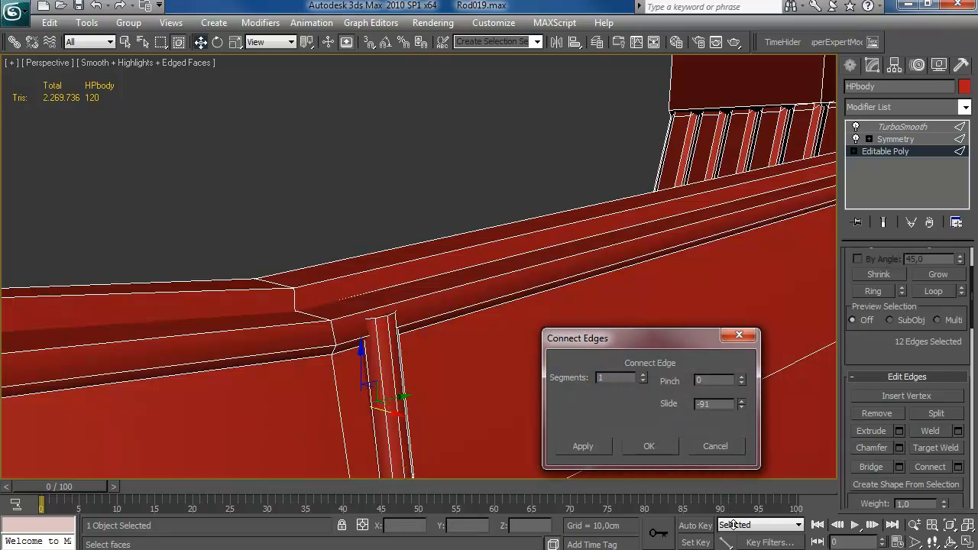
{"action": "left_click", "coordinate": [662, 452]}
Connect the ring of edges at the upper end of the rear door strip with one segment and slide 91, then leave sub-object editing.
{"action": "middle_click_drag", "start_coordinate": [661, 452], "coordinate": [347, 277], "text": "alt"}
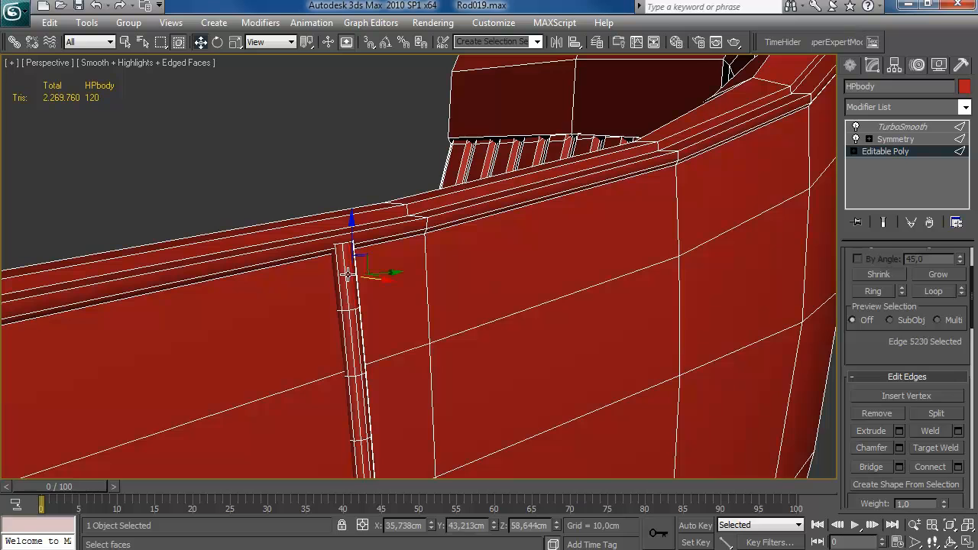
{"action": "left_click", "coordinate": [958, 467]}
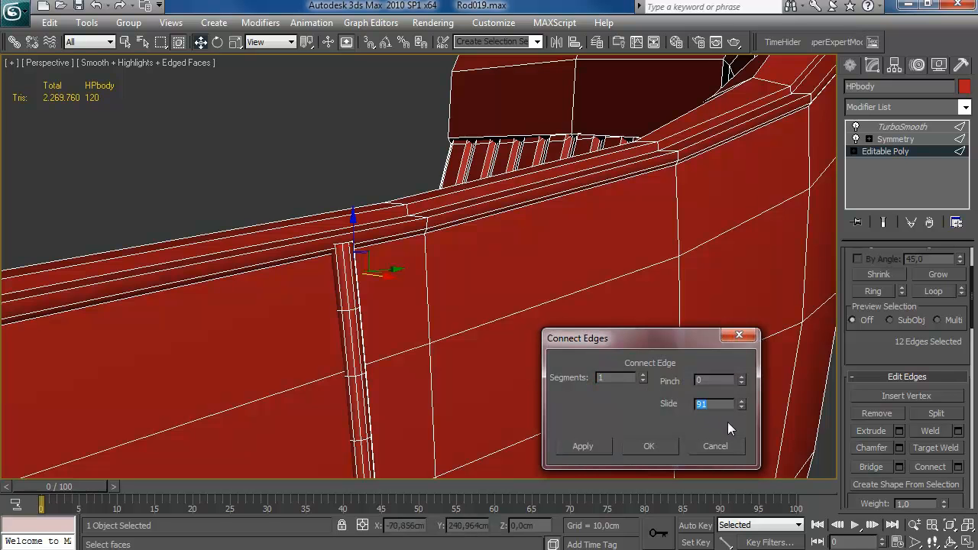
{"action": "left_click", "coordinate": [665, 446]}
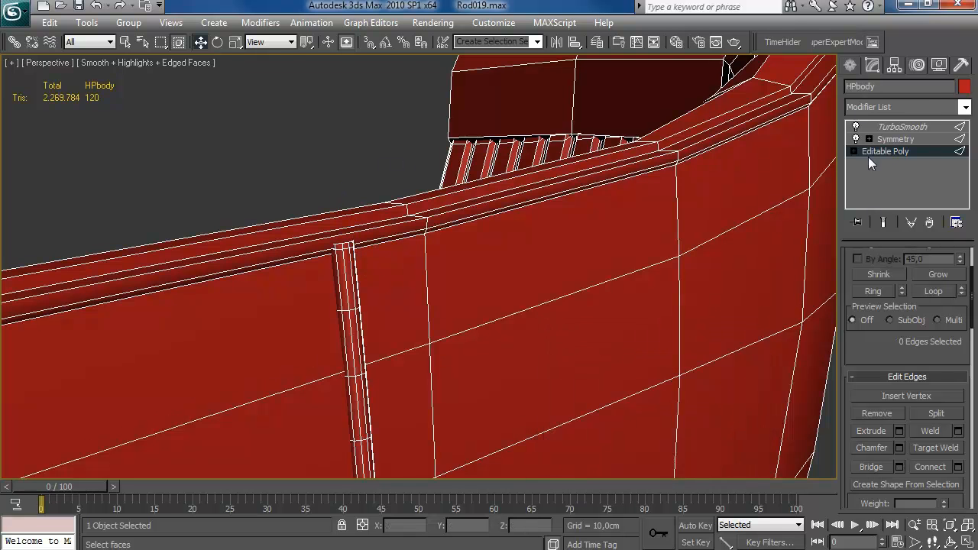
{"action": "left_click", "coordinate": [884, 150]}
{"action": "left_click", "coordinate": [852, 67]}
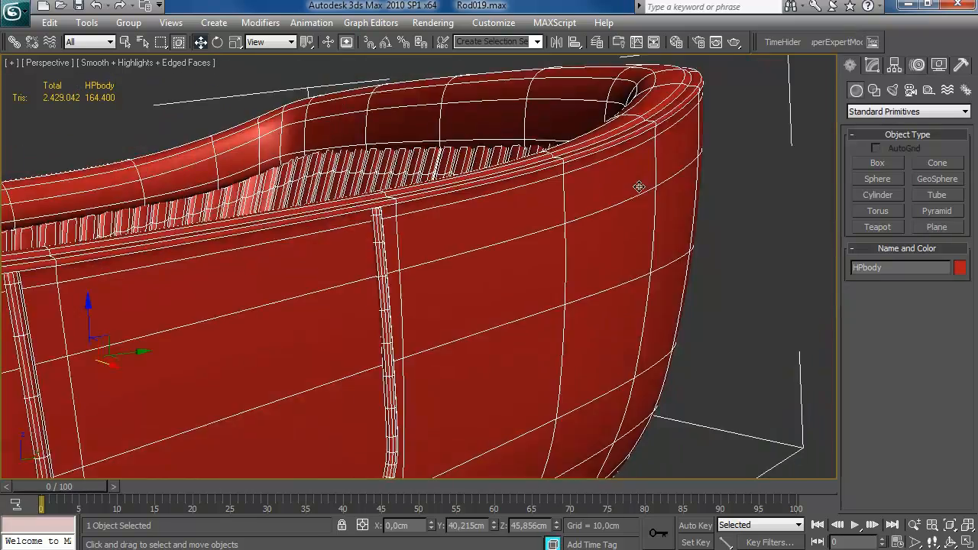
Examine the smoothed body without edged faces, checking the door strip ends and overall shape from several angles.
{"action": "scroll", "coordinate": [638, 190], "scroll_direction": "down", "scroll_amount": 3}
{"action": "left_click", "coordinate": [676, 238]}
{"action": "middle_click_drag", "start_coordinate": [506, 249], "coordinate": [498, 283]}
{"action": "key", "text": "F4"}
{"action": "scroll", "coordinate": [496, 250], "scroll_direction": "down", "scroll_amount": 5}
{"action": "scroll", "coordinate": [562, 269], "scroll_direction": "up", "scroll_amount": 5}
{"action": "middle_click_drag", "start_coordinate": [563, 269], "coordinate": [611, 272], "text": "alt"}
{"action": "scroll", "coordinate": [451, 267], "scroll_direction": "up", "scroll_amount": 3}
{"action": "scroll", "coordinate": [612, 273], "scroll_direction": "down", "scroll_amount": 5}
{"action": "middle_click_drag", "start_coordinate": [576, 225], "coordinate": [485, 249], "text": "alt"}
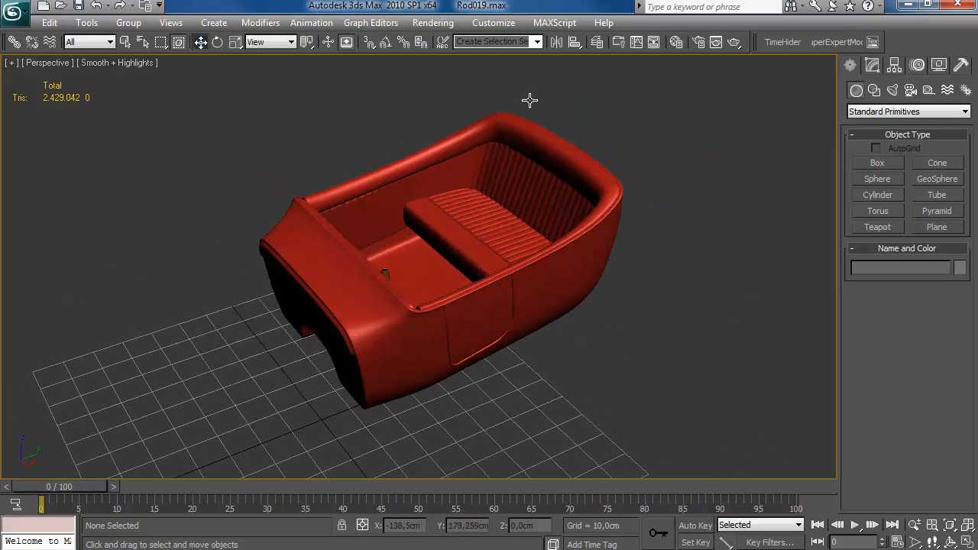
Unhide the LPBody layer in the layer manager and dismiss the manager.
{"action": "left_click", "coordinate": [597, 43]}
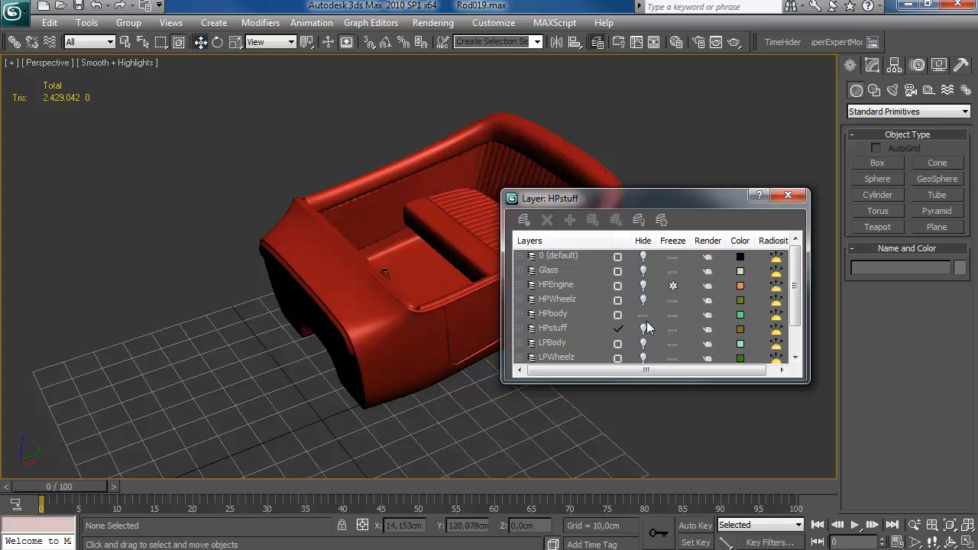
{"action": "left_click", "coordinate": [642, 344]}
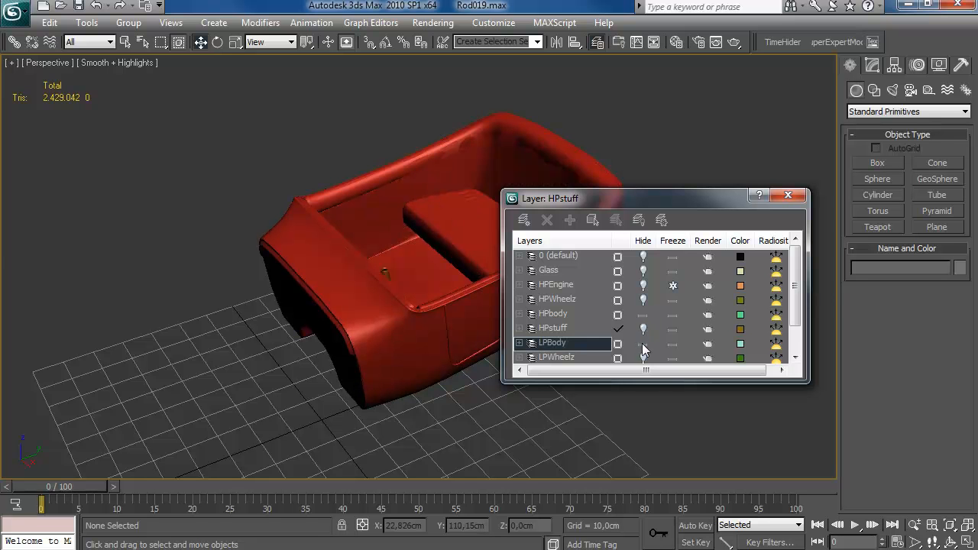
{"action": "left_click", "coordinate": [788, 195]}
Select the low-poly body, Box01, and open the Render To Texture dialog for it.
{"action": "middle_click_drag", "start_coordinate": [568, 291], "coordinate": [418, 330], "text": "alt"}
{"action": "left_click", "coordinate": [432, 324]}
{"action": "middle_click_drag", "start_coordinate": [419, 329], "coordinate": [452, 375]}
{"action": "scroll", "coordinate": [474, 351], "scroll_direction": "up", "scroll_amount": 4}
{"action": "middle_click_drag", "start_coordinate": [509, 313], "coordinate": [508, 261], "text": "alt"}
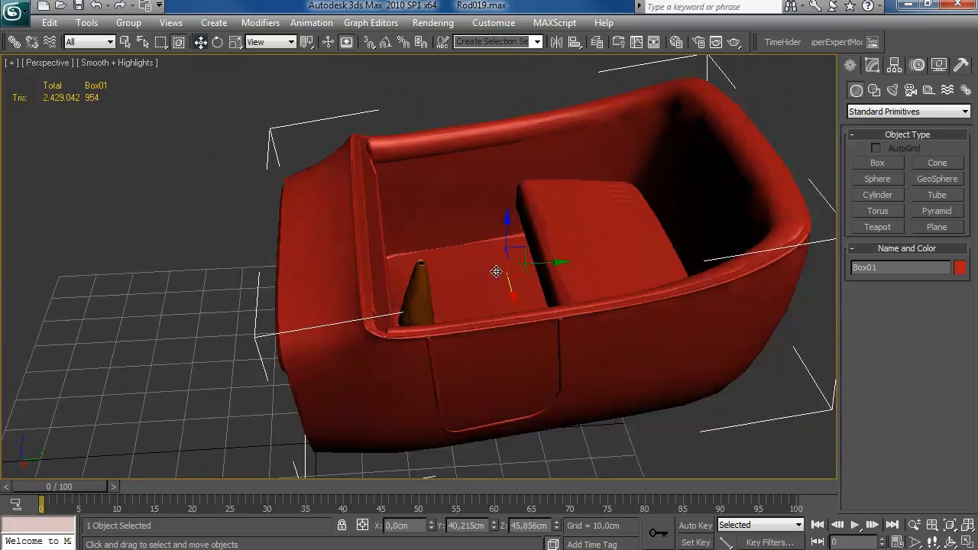
{"action": "scroll", "coordinate": [508, 262], "scroll_direction": "down", "scroll_amount": 6}
{"action": "key", "text": "0"}
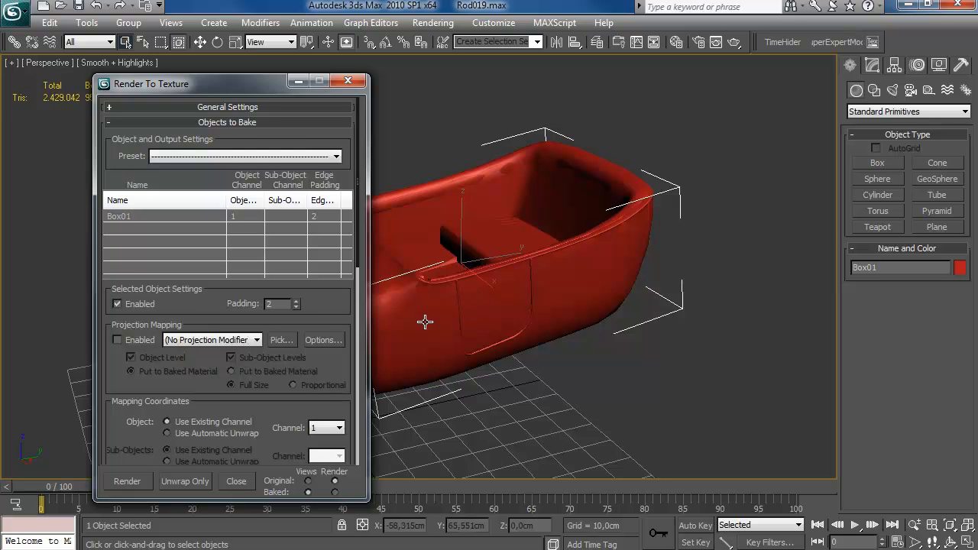
Enable projection mapping for Box01 and add HPbody as the projection source.
{"action": "scroll", "coordinate": [275, 298], "scroll_direction": "down", "scroll_amount": 4}
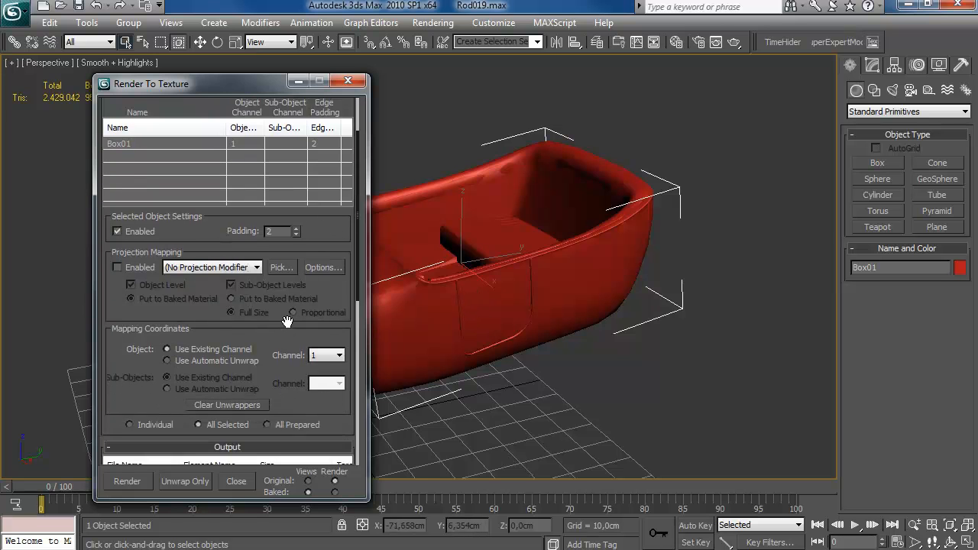
{"action": "left_click", "coordinate": [140, 251]}
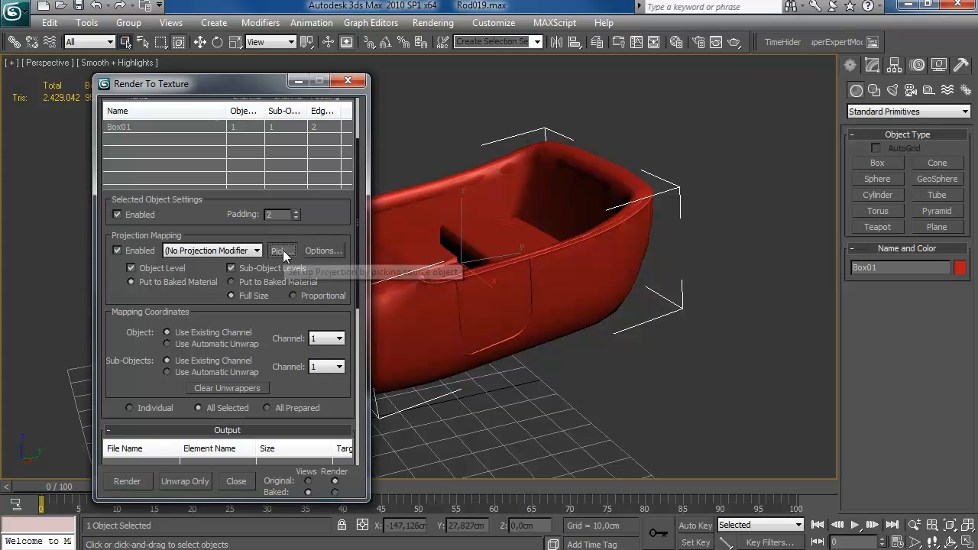
{"action": "left_click", "coordinate": [281, 250]}
{"action": "left_click", "coordinate": [154, 179]}
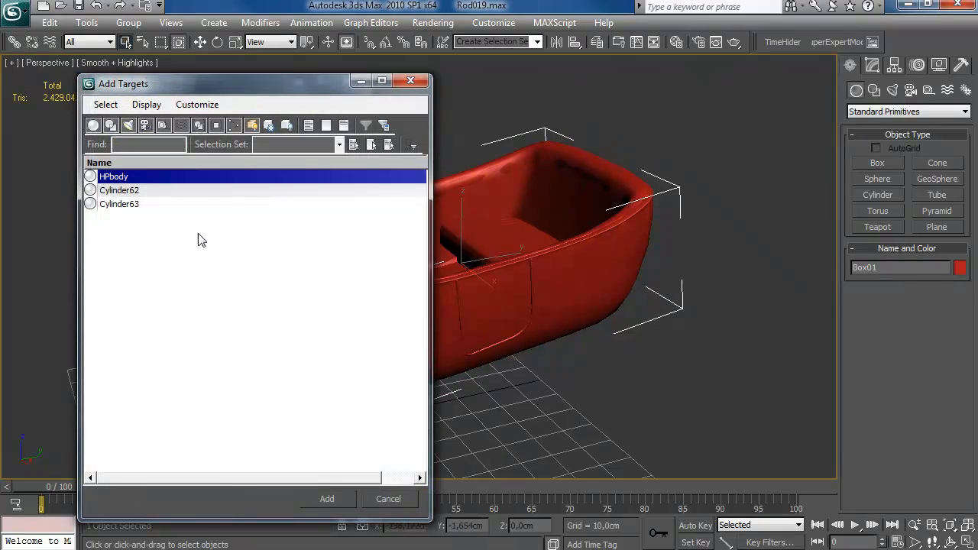
{"action": "left_click", "coordinate": [327, 499]}
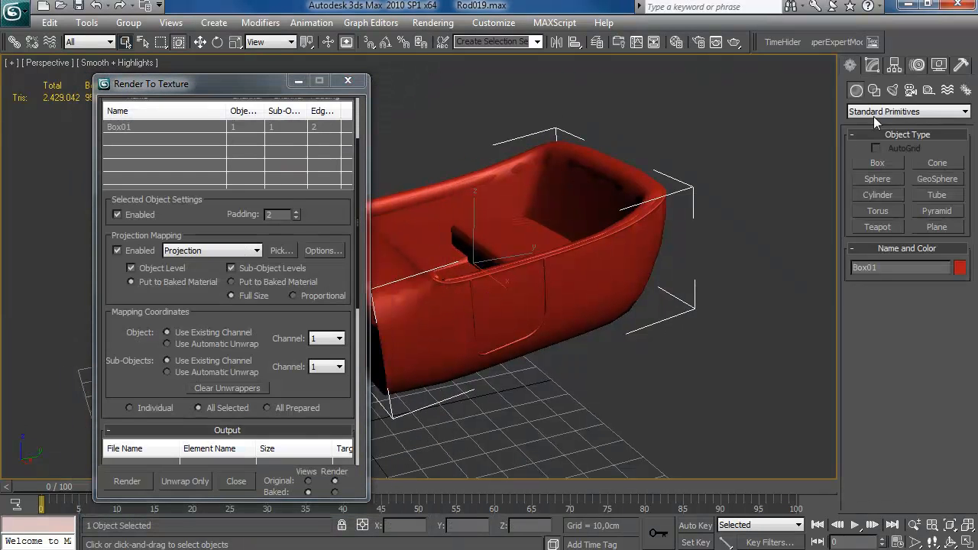
Reset the projection cage of Box01 and push it outward by about 0.31.
{"action": "left_click", "coordinate": [874, 68]}
{"action": "middle_click_drag", "start_coordinate": [550, 282], "coordinate": [718, 275], "text": "alt"}
{"action": "left_click_drag", "start_coordinate": [947, 421], "coordinate": [944, 302]}
{"action": "scroll", "coordinate": [916, 405], "scroll_direction": "down", "scroll_amount": 4}
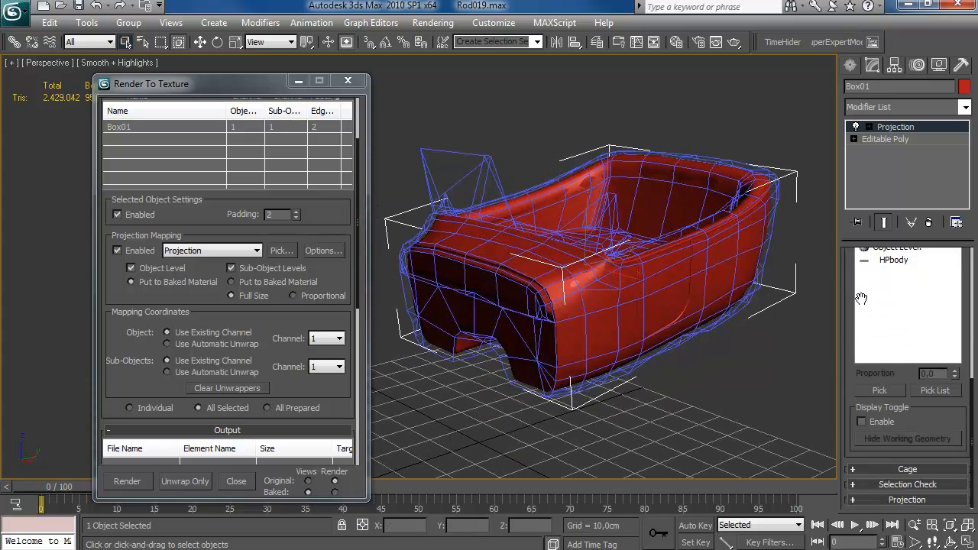
{"action": "left_click", "coordinate": [907, 469]}
{"action": "left_click", "coordinate": [906, 493]}
{"action": "middle_click_drag", "start_coordinate": [604, 279], "coordinate": [752, 314], "text": "alt"}
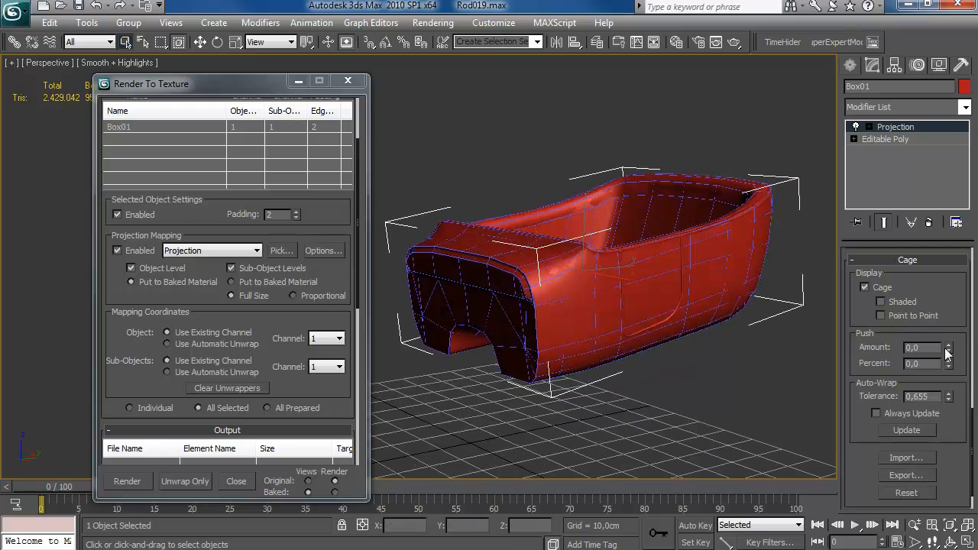
{"action": "mouse_move", "coordinate": [955, 329]}
{"action": "left_mouse_down"}
{"action": "mouse_move", "coordinate": [957, 315]}
{"action": "mouse_move", "coordinate": [953, 328]}
{"action": "left_mouse_up"}
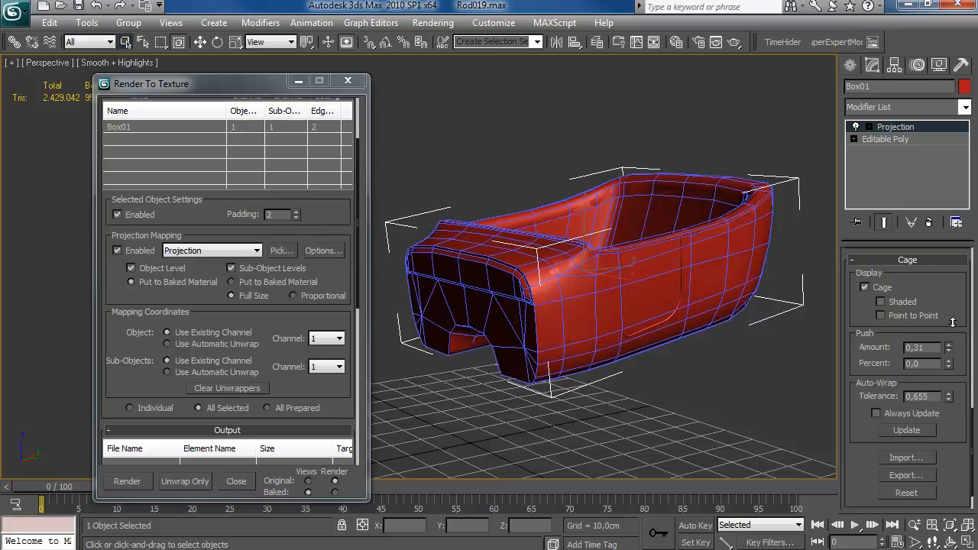
Enter the Projection modifier's Cage level and move the cage vertices just inside both lower corners of the body's front cutout.
{"action": "middle_click_drag", "start_coordinate": [682, 268], "coordinate": [659, 282], "text": "alt"}
{"action": "scroll", "coordinate": [587, 400], "scroll_direction": "up", "scroll_amount": 3}
{"action": "scroll", "coordinate": [658, 281], "scroll_direction": "up", "scroll_amount": 3}
{"action": "middle_click_drag", "start_coordinate": [658, 281], "coordinate": [509, 216]}
{"action": "left_click", "coordinate": [525, 213]}
{"action": "left_click", "coordinate": [509, 217]}
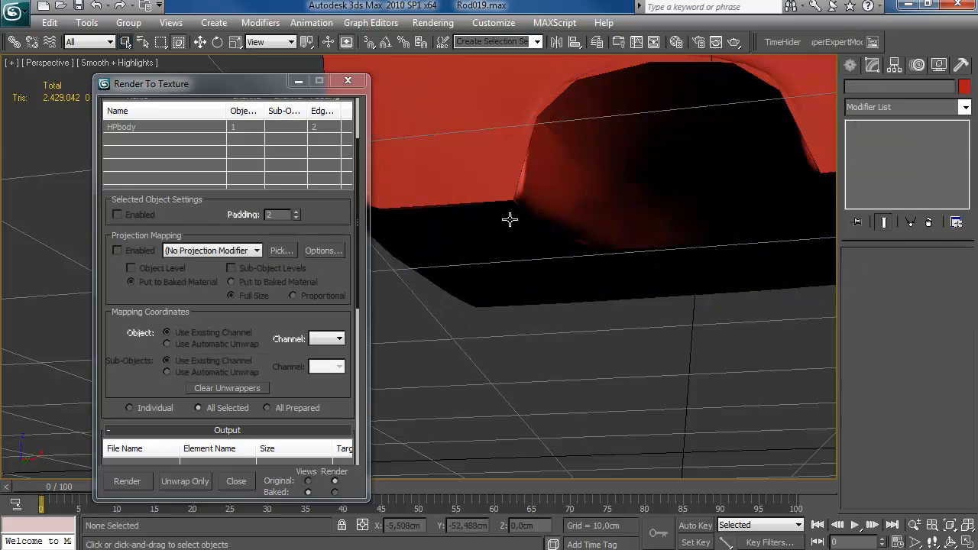
{"action": "left_click", "coordinate": [893, 141]}
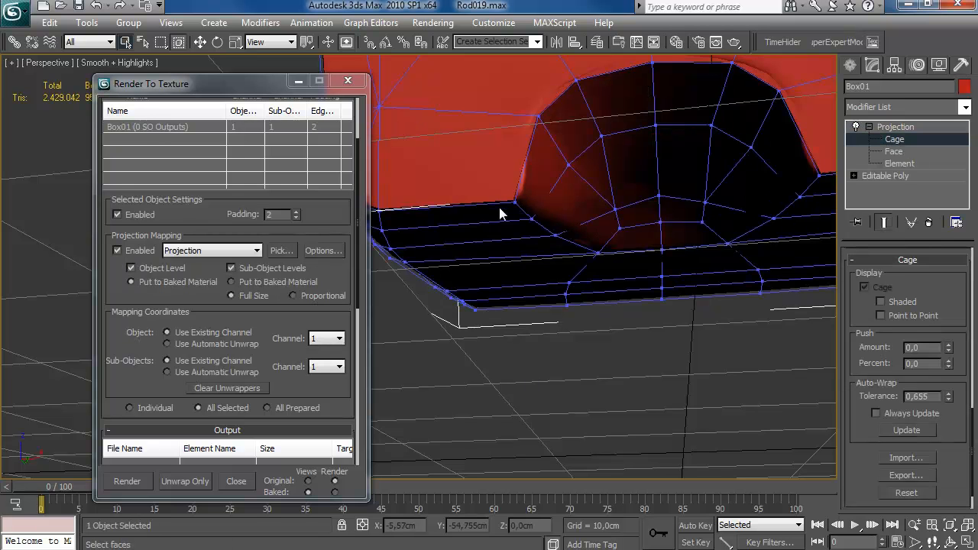
{"action": "scroll", "coordinate": [580, 252], "scroll_direction": "down", "scroll_amount": 2}
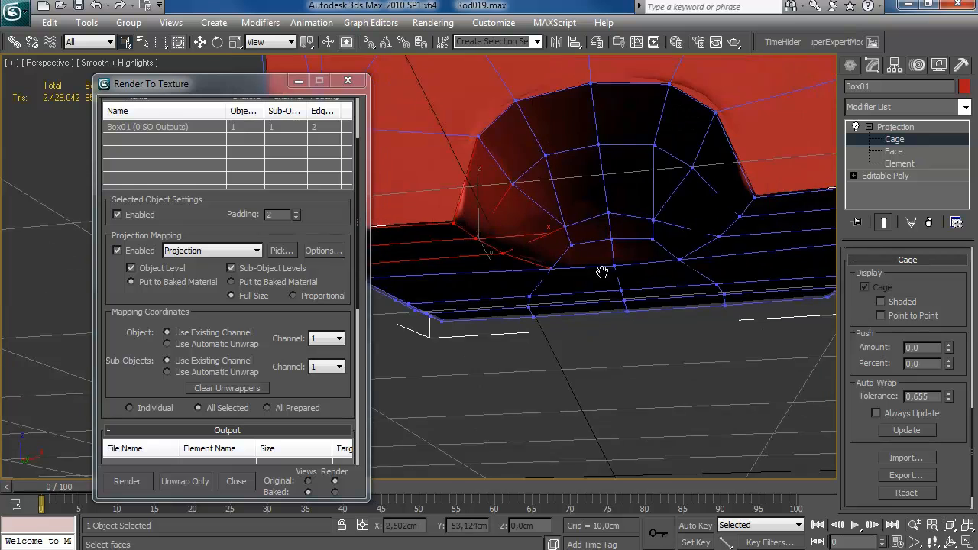
{"action": "scroll", "coordinate": [564, 271], "scroll_direction": "down", "scroll_amount": 1}
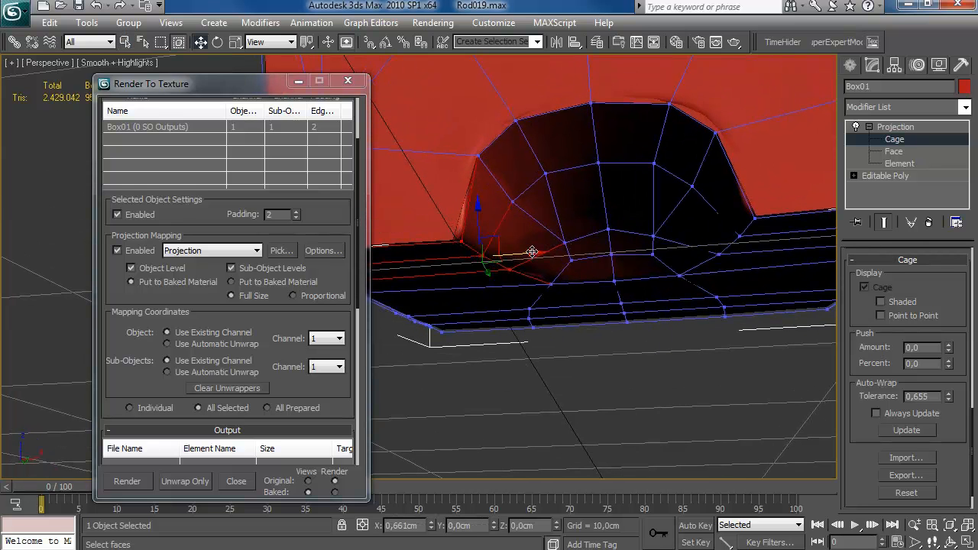
{"action": "left_click", "coordinate": [740, 236]}
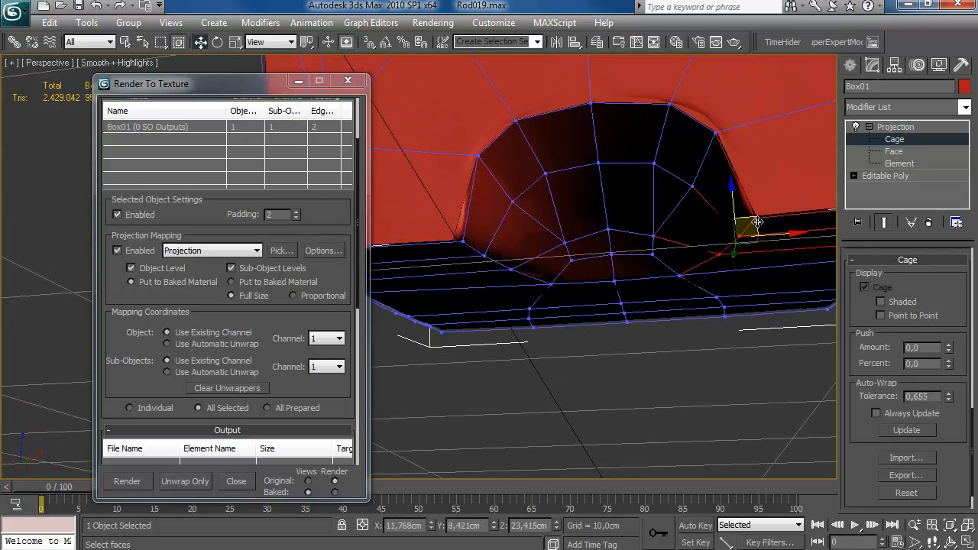
Move the cage vertices at the inner end of the underbody tunnel outward to enclose the high-poly surface.
{"action": "middle_click_drag", "start_coordinate": [769, 236], "coordinate": [548, 373], "text": "alt"}
{"action": "left_click", "coordinate": [526, 357]}
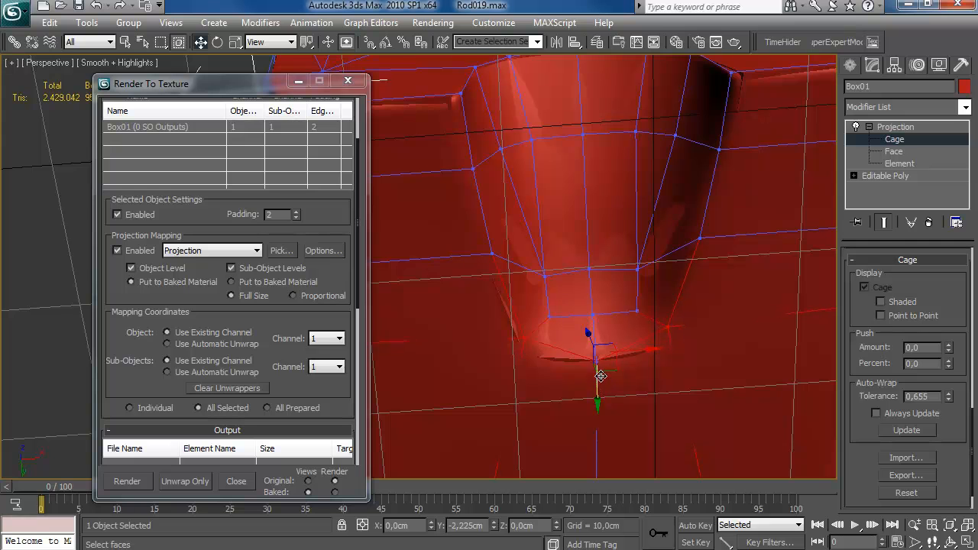
{"action": "middle_click_drag", "start_coordinate": [609, 370], "coordinate": [593, 296], "text": "alt"}
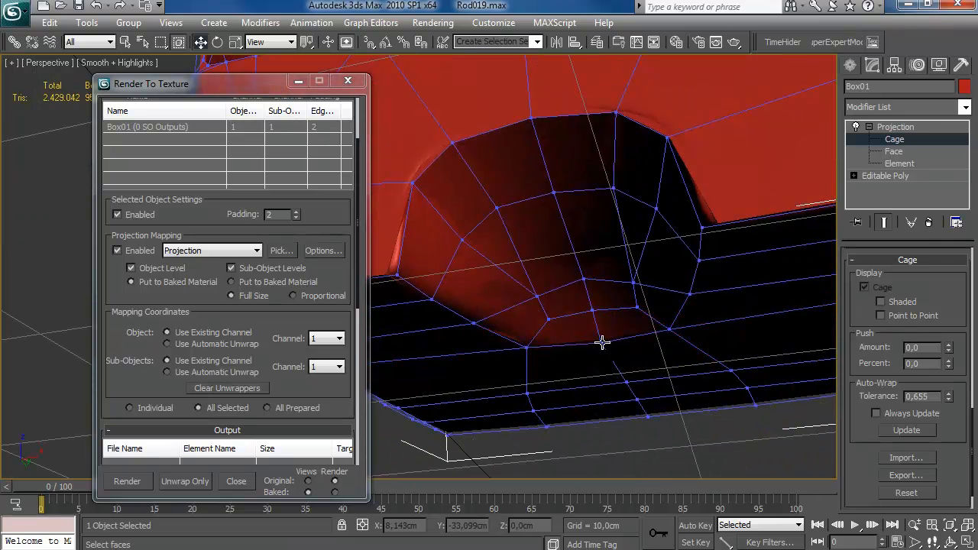
Turn on shaded display for the cage and check its coverage along the body's side and front.
{"action": "middle_click_drag", "start_coordinate": [599, 348], "coordinate": [811, 315], "text": "alt"}
{"action": "left_click", "coordinate": [881, 302]}
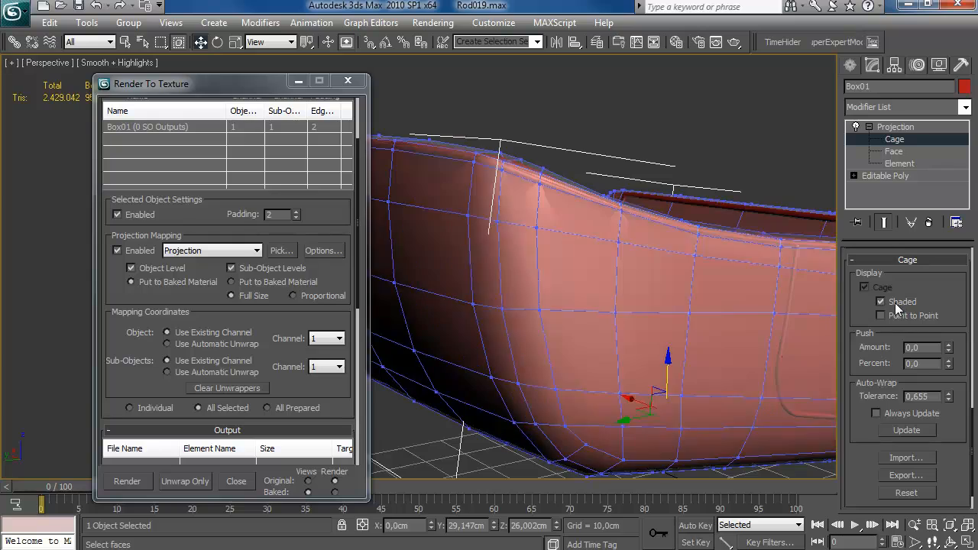
{"action": "middle_click_drag", "start_coordinate": [731, 318], "coordinate": [659, 297], "text": "alt"}
{"action": "middle_click_drag", "start_coordinate": [730, 324], "coordinate": [609, 342], "text": "alt"}
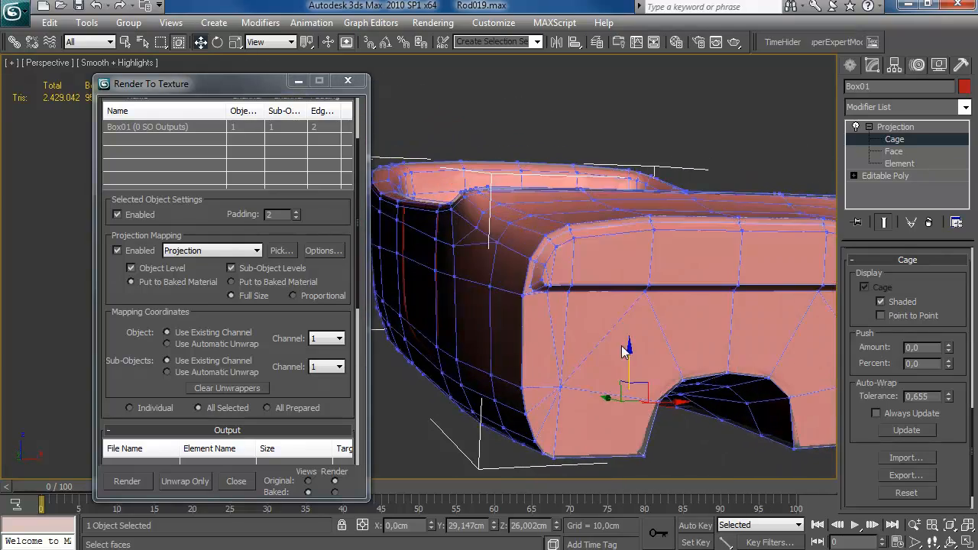
{"action": "mouse_move", "coordinate": [693, 331]}
{"action": "middle_mouse_down", "text": "alt"}
{"action": "mouse_move", "coordinate": [678, 320]}
{"action": "mouse_move", "coordinate": [605, 337]}
{"action": "mouse_move", "coordinate": [685, 339]}
{"action": "mouse_move", "coordinate": [668, 301]}
{"action": "mouse_move", "coordinate": [683, 317]}
{"action": "mouse_move", "coordinate": [738, 294]}
{"action": "mouse_move", "coordinate": [633, 316]}
{"action": "middle_mouse_up", "text": "alt"}
Adjust individual cage vertices, starting at the lower edge of the front cutout, so the shaded cage covers the high-poly body.
{"action": "scroll", "coordinate": [749, 294], "scroll_direction": "up", "scroll_amount": 4}
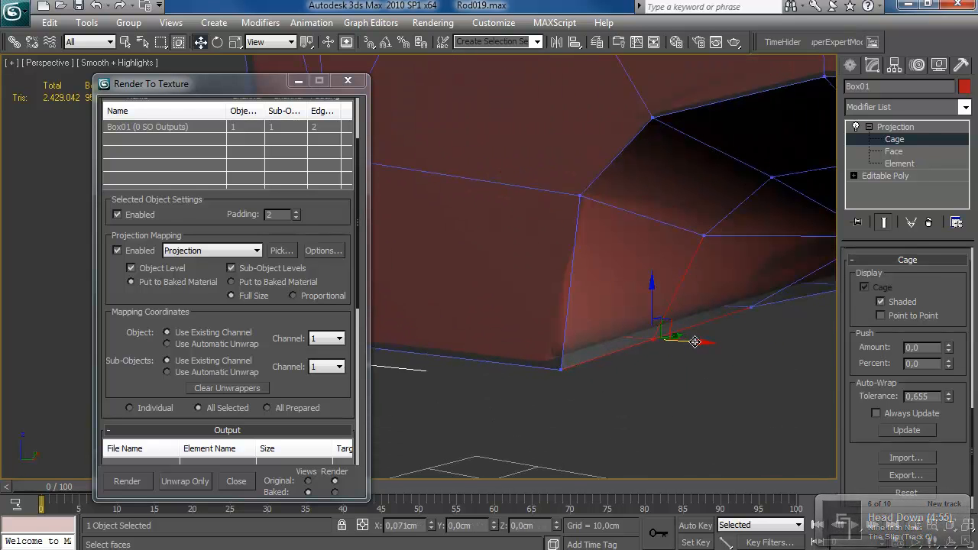
{"action": "scroll", "coordinate": [711, 305], "scroll_direction": "down", "scroll_amount": 6}
{"action": "middle_click_drag", "start_coordinate": [702, 308], "coordinate": [669, 296], "text": "alt"}
{"action": "middle_click_drag", "start_coordinate": [649, 381], "coordinate": [617, 308], "text": "alt"}
{"action": "scroll", "coordinate": [658, 339], "scroll_direction": "up", "scroll_amount": 4}
{"action": "left_click", "coordinate": [566, 308]}
{"action": "left_click_drag", "start_coordinate": [530, 314], "coordinate": [527, 316]}
{"action": "left_click", "coordinate": [584, 265]}
{"action": "left_click_drag", "start_coordinate": [572, 260], "coordinate": [568, 259]}
Move two further cage vertices together and correct a neighbouring vertex where the high-poly surface pokes through.
{"action": "left_click", "coordinate": [592, 356]}
{"action": "left_click", "coordinate": [625, 326], "text": "ctrl"}
{"action": "left_click_drag", "start_coordinate": [573, 348], "coordinate": [570, 347]}
{"action": "left_click", "coordinate": [555, 314]}
{"action": "left_click_drag", "start_coordinate": [549, 304], "coordinate": [564, 262]}
{"action": "middle_click_drag", "start_coordinate": [515, 320], "coordinate": [614, 284]}
Pull the cage vertices on the dashboard's upper and lower edges outward over the raised panel trim.
{"action": "left_click", "coordinate": [530, 212]}
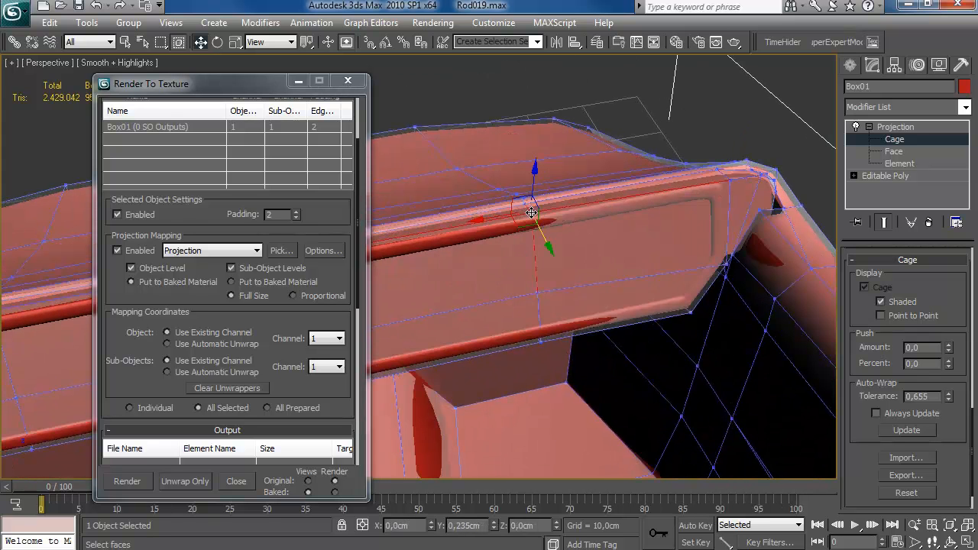
{"action": "left_click_drag", "start_coordinate": [540, 342], "coordinate": [541, 347]}
{"action": "middle_click_drag", "start_coordinate": [501, 349], "coordinate": [591, 322]}
{"action": "left_click_drag", "start_coordinate": [467, 217], "coordinate": [469, 224]}
{"action": "left_click_drag", "start_coordinate": [477, 312], "coordinate": [476, 308]}
{"action": "left_click", "coordinate": [722, 258]}
{"action": "left_click_drag", "start_coordinate": [482, 356], "coordinate": [482, 359]}
Move the lower, middle and upper cage vertices of the dashboard's next section outward to cover the trim.
{"action": "middle_click_drag", "start_coordinate": [520, 343], "coordinate": [620, 307]}
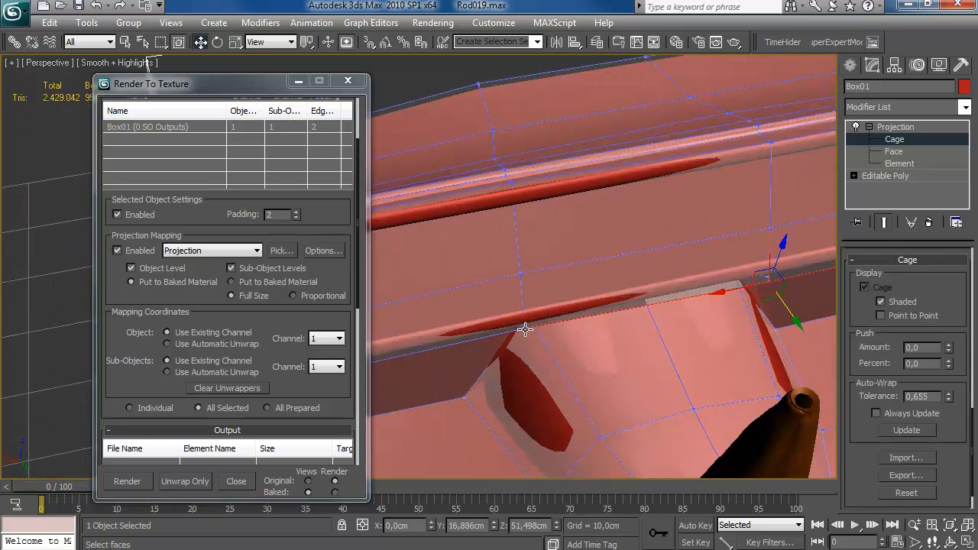
{"action": "left_click_drag", "start_coordinate": [527, 329], "coordinate": [527, 332]}
{"action": "left_click_drag", "start_coordinate": [521, 272], "coordinate": [520, 275]}
{"action": "left_click_drag", "start_coordinate": [510, 184], "coordinate": [513, 188]}
Adjust the cage vertices at the dashboard's end and the adjoining door rim to enclose the high-poly corner.
{"action": "middle_click_drag", "start_coordinate": [481, 241], "coordinate": [535, 210], "text": "alt"}
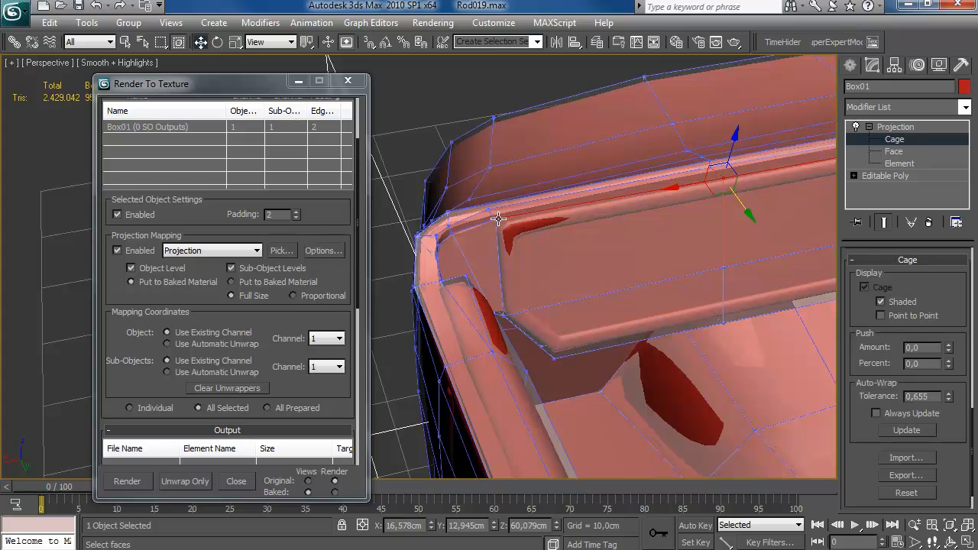
{"action": "left_click", "coordinate": [502, 224]}
{"action": "left_click_drag", "start_coordinate": [497, 219], "coordinate": [500, 224]}
{"action": "middle_click_drag", "start_coordinate": [525, 326], "coordinate": [459, 277], "text": "alt"}
{"action": "left_click", "coordinate": [459, 256]}
{"action": "left_click_drag", "start_coordinate": [456, 253], "coordinate": [466, 332]}
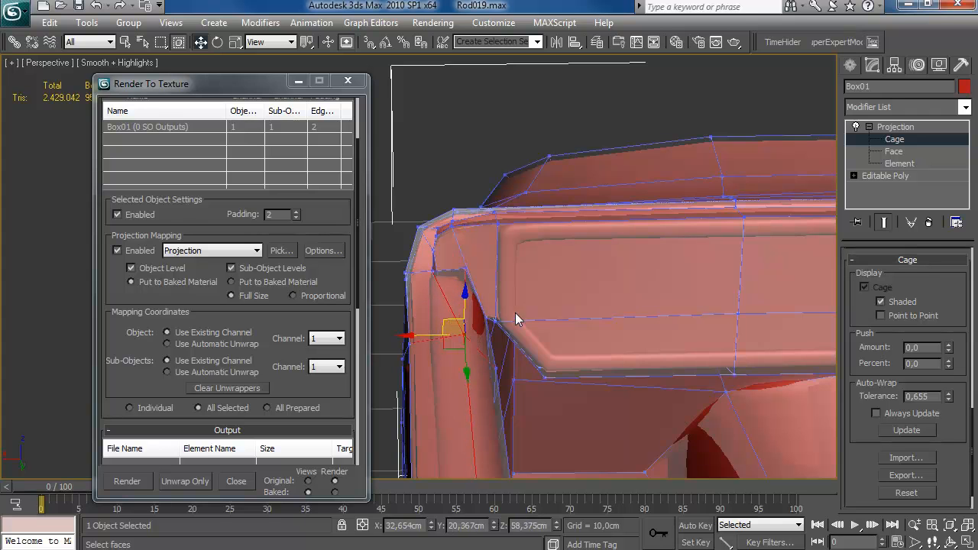
{"action": "middle_click_drag", "start_coordinate": [489, 319], "coordinate": [503, 299], "text": "alt"}
{"action": "left_click_drag", "start_coordinate": [508, 341], "coordinate": [512, 340]}
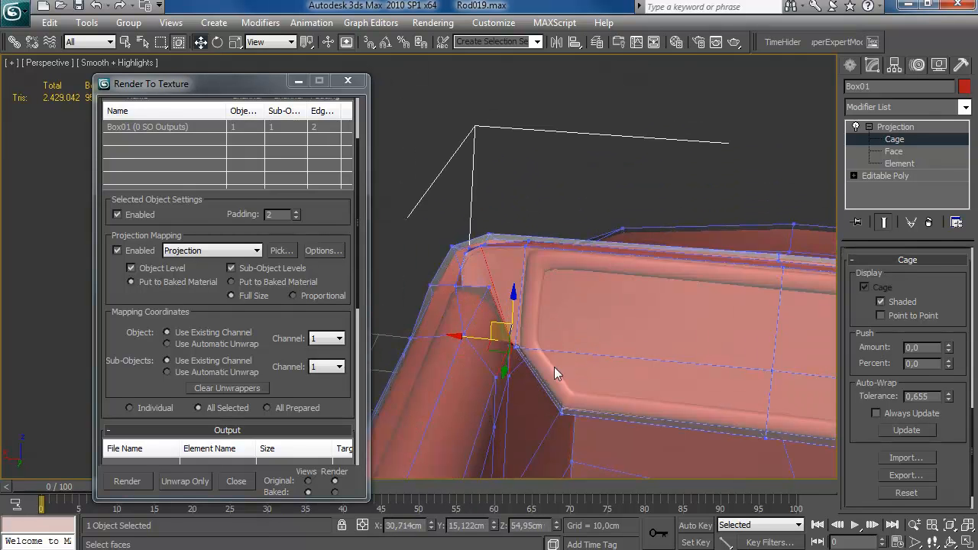
Adjust the cage vertices towards the opposite end of the dashboard to enclose the high-poly trim.
{"action": "middle_click_drag", "start_coordinate": [588, 366], "coordinate": [548, 356]}
{"action": "middle_click_drag", "start_coordinate": [648, 327], "coordinate": [575, 315]}
{"action": "mouse_move", "coordinate": [711, 303]}
{"action": "middle_mouse_down"}
{"action": "mouse_move", "coordinate": [596, 282]}
{"action": "mouse_move", "coordinate": [584, 236]}
{"action": "mouse_move", "coordinate": [541, 203]}
{"action": "middle_mouse_up"}
{"action": "left_click_drag", "start_coordinate": [534, 190], "coordinate": [531, 189]}
{"action": "left_click", "coordinate": [584, 177]}
{"action": "left_click", "coordinate": [664, 165]}
{"action": "middle_click_drag", "start_coordinate": [587, 206], "coordinate": [640, 158]}
{"action": "scroll", "coordinate": [602, 208], "scroll_direction": "down", "scroll_amount": 5}
{"action": "middle_click_drag", "start_coordinate": [602, 209], "coordinate": [646, 291]}
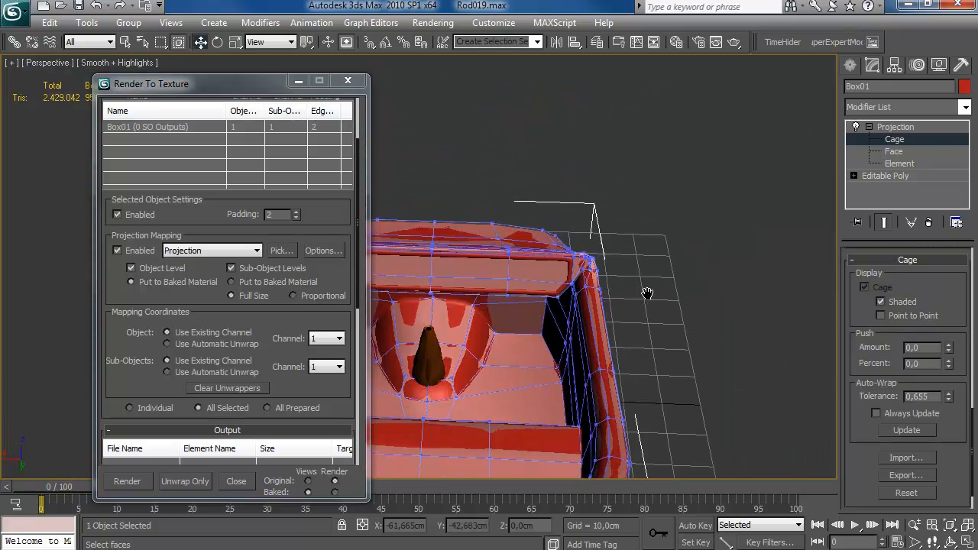
Push the cage vertices on the top and sides of the transmission tunnel outward over the high-poly hump.
{"action": "scroll", "coordinate": [596, 233], "scroll_direction": "up", "scroll_amount": 6}
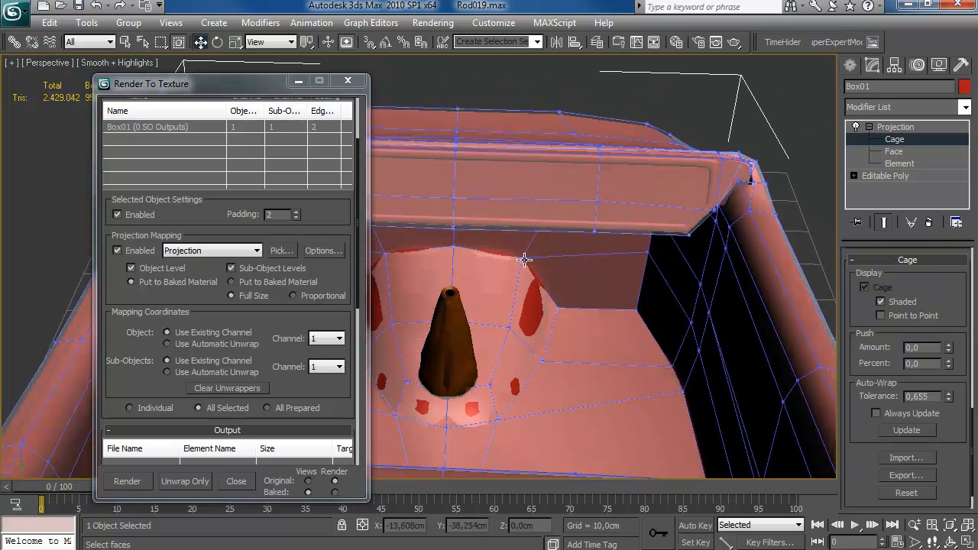
{"action": "left_click", "coordinate": [524, 253]}
{"action": "left_click_drag", "start_coordinate": [514, 243], "coordinate": [508, 309]}
{"action": "left_click", "coordinate": [508, 317]}
{"action": "middle_click_drag", "start_coordinate": [390, 333], "coordinate": [471, 317]}
{"action": "left_click_drag", "start_coordinate": [416, 284], "coordinate": [455, 240]}
{"action": "left_click", "coordinate": [527, 234]}
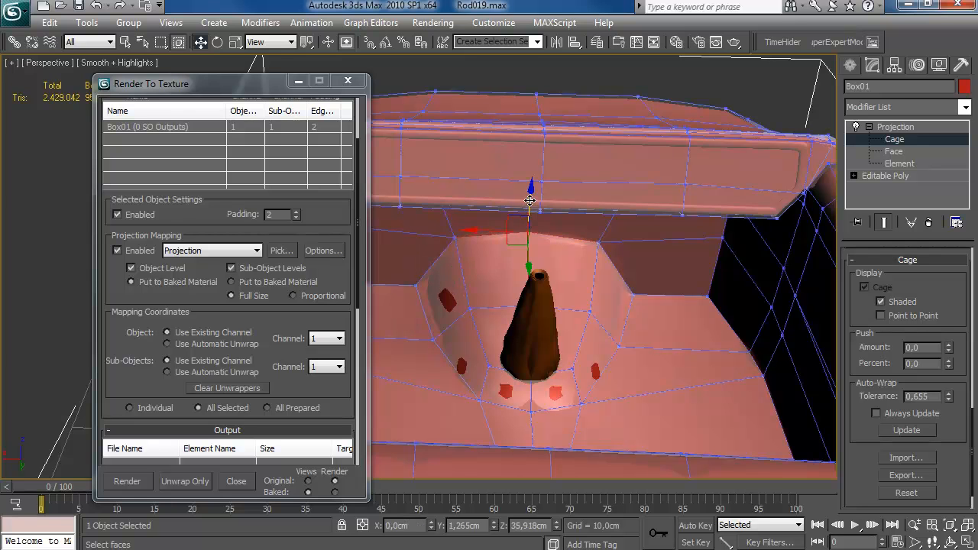
{"action": "left_click", "coordinate": [461, 305]}
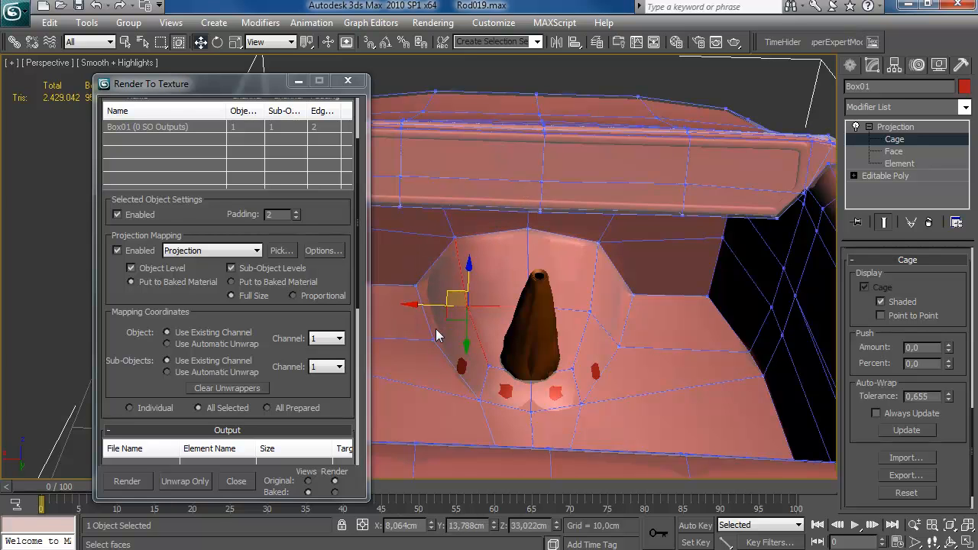
Raise the cage vertices around the base of the shift boot until they cover the high-poly tunnel.
{"action": "left_click", "coordinate": [480, 401]}
{"action": "left_click", "coordinate": [531, 411]}
{"action": "left_click", "coordinate": [530, 369]}
{"action": "left_click", "coordinate": [582, 406]}
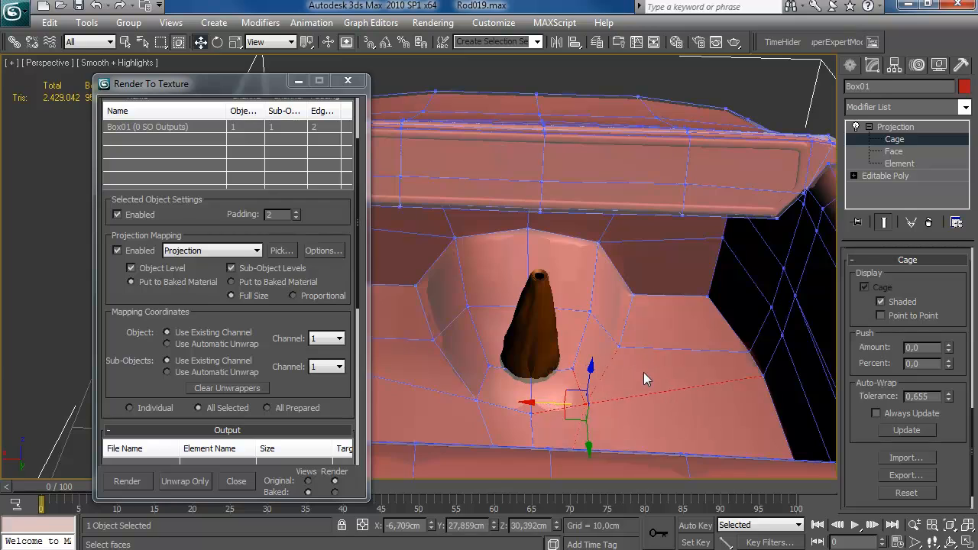
{"action": "left_click", "coordinate": [643, 370]}
Adjust the cage vertices where the footwell floor meets the side wall.
{"action": "scroll", "coordinate": [634, 355], "scroll_direction": "down", "scroll_amount": 5}
{"action": "middle_click_drag", "start_coordinate": [619, 332], "coordinate": [584, 294], "text": "alt"}
{"action": "scroll", "coordinate": [581, 291], "scroll_direction": "up", "scroll_amount": 6}
{"action": "left_click", "coordinate": [642, 332]}
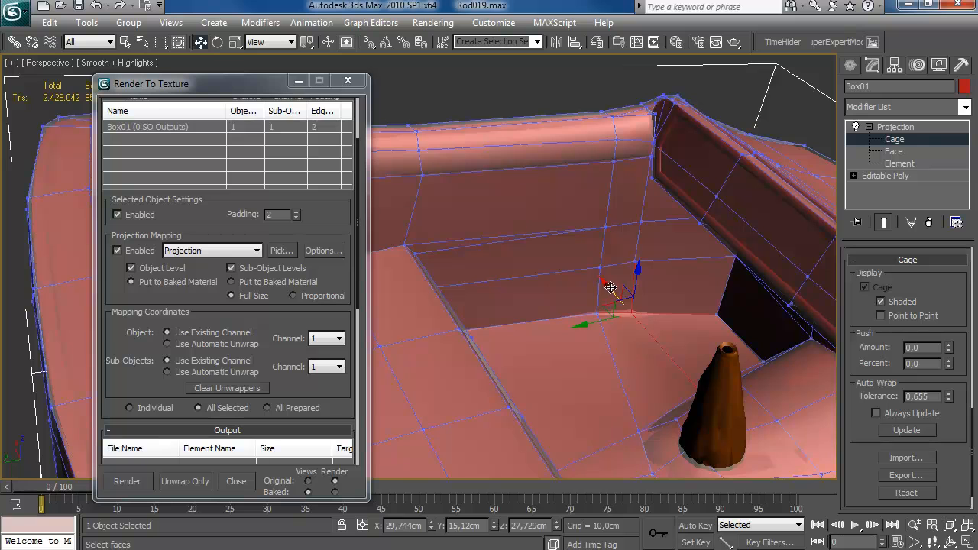
{"action": "left_click_drag", "start_coordinate": [599, 308], "coordinate": [598, 315]}
{"action": "middle_click_drag", "start_coordinate": [632, 315], "coordinate": [625, 344], "text": "alt"}
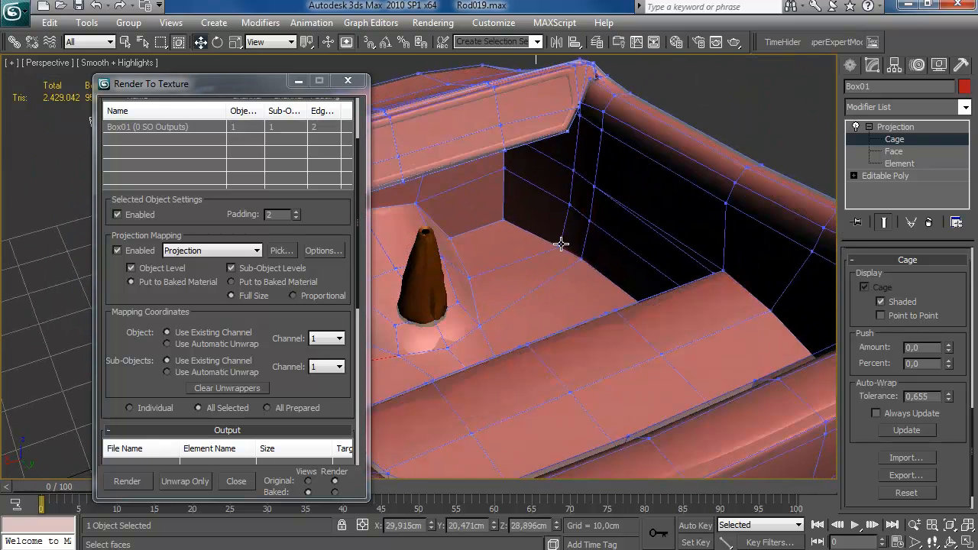
Move the cage vertices at the lower corner of the seat base to cover the high-poly floor edge.
{"action": "mouse_move", "coordinate": [608, 259]}
{"action": "middle_mouse_down", "text": "alt"}
{"action": "mouse_move", "coordinate": [719, 243]}
{"action": "mouse_move", "coordinate": [690, 243]}
{"action": "mouse_move", "coordinate": [617, 321]}
{"action": "mouse_move", "coordinate": [609, 289]}
{"action": "mouse_move", "coordinate": [663, 318]}
{"action": "mouse_move", "coordinate": [547, 339]}
{"action": "mouse_move", "coordinate": [639, 368]}
{"action": "mouse_move", "coordinate": [708, 315]}
{"action": "middle_mouse_up", "text": "alt"}
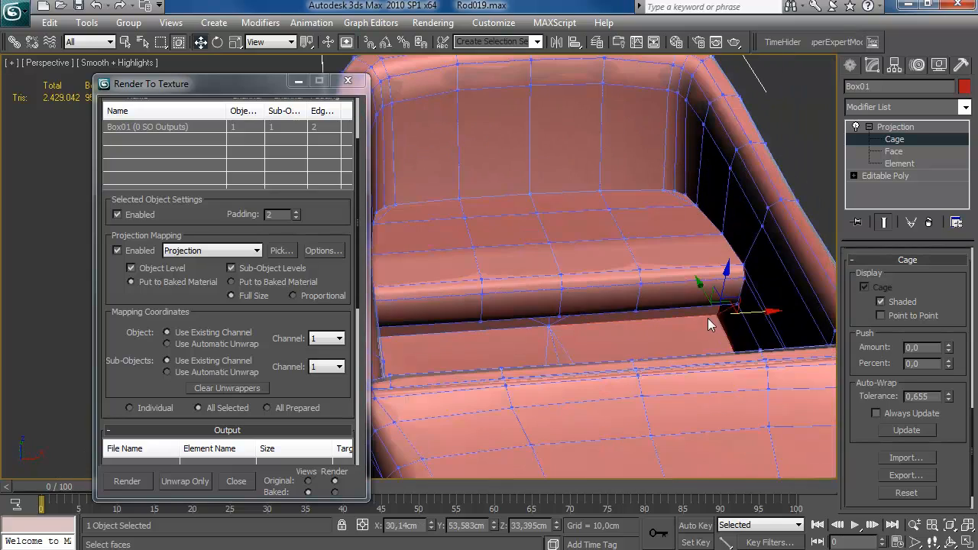
{"action": "left_click_drag", "start_coordinate": [753, 312], "coordinate": [746, 312]}
{"action": "mouse_move", "coordinate": [717, 325]}
{"action": "middle_mouse_down", "text": "alt"}
{"action": "mouse_move", "coordinate": [670, 336]}
{"action": "mouse_move", "coordinate": [649, 285]}
{"action": "mouse_move", "coordinate": [618, 286]}
{"action": "mouse_move", "coordinate": [602, 254]}
{"action": "mouse_move", "coordinate": [583, 257]}
{"action": "middle_mouse_up", "text": "alt"}
{"action": "scroll", "coordinate": [631, 283], "scroll_direction": "up", "scroll_amount": 3}
{"action": "scroll", "coordinate": [631, 281], "scroll_direction": "up", "scroll_amount": 4}
{"action": "scroll", "coordinate": [585, 264], "scroll_direction": "down", "scroll_amount": 3}
{"action": "left_click_drag", "start_coordinate": [767, 152], "coordinate": [769, 150]}
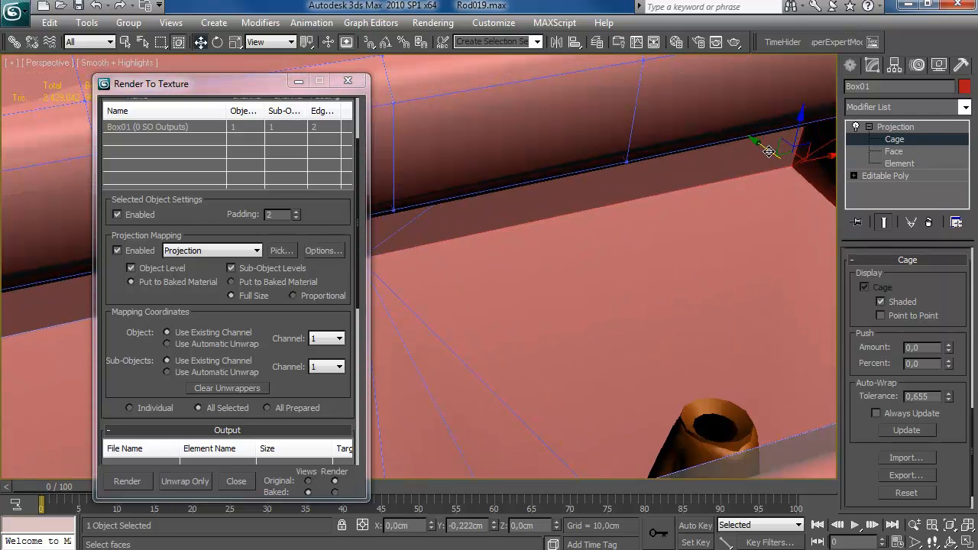
Adjust the middle cage vertex on the underside of the transmission tunnel.
{"action": "middle_click_drag", "start_coordinate": [642, 248], "coordinate": [575, 260], "text": "alt"}
{"action": "scroll", "coordinate": [574, 261], "scroll_direction": "down", "scroll_amount": 2}
{"action": "left_click", "coordinate": [573, 260]}
{"action": "scroll", "coordinate": [625, 240], "scroll_direction": "down", "scroll_amount": 3}
{"action": "middle_click_drag", "start_coordinate": [626, 241], "coordinate": [685, 191], "text": "alt"}
{"action": "scroll", "coordinate": [570, 260], "scroll_direction": "down", "scroll_amount": 3}
{"action": "scroll", "coordinate": [658, 246], "scroll_direction": "up", "scroll_amount": 3}
{"action": "scroll", "coordinate": [625, 262], "scroll_direction": "down", "scroll_amount": 5}
{"action": "middle_click_drag", "start_coordinate": [616, 243], "coordinate": [601, 230], "text": "alt"}
{"action": "scroll", "coordinate": [609, 200], "scroll_direction": "up", "scroll_amount": 5}
{"action": "left_click", "coordinate": [580, 260]}
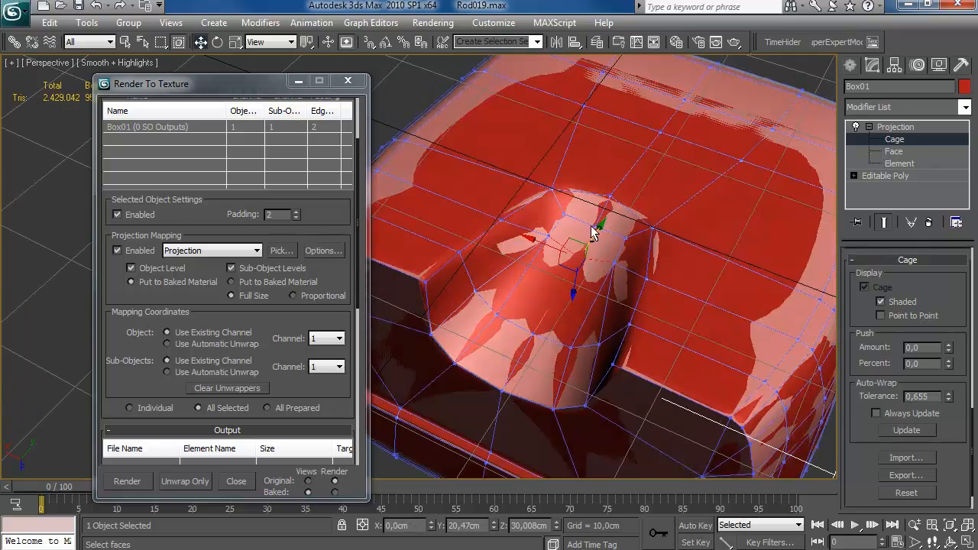
{"action": "left_click_drag", "start_coordinate": [576, 285], "coordinate": [575, 277]}
Check the cage around the whole body and leave cage editing, returning to object creation mode.
{"action": "middle_click_drag", "start_coordinate": [585, 298], "coordinate": [657, 298], "text": "alt"}
{"action": "scroll", "coordinate": [621, 319], "scroll_direction": "down", "scroll_amount": 6}
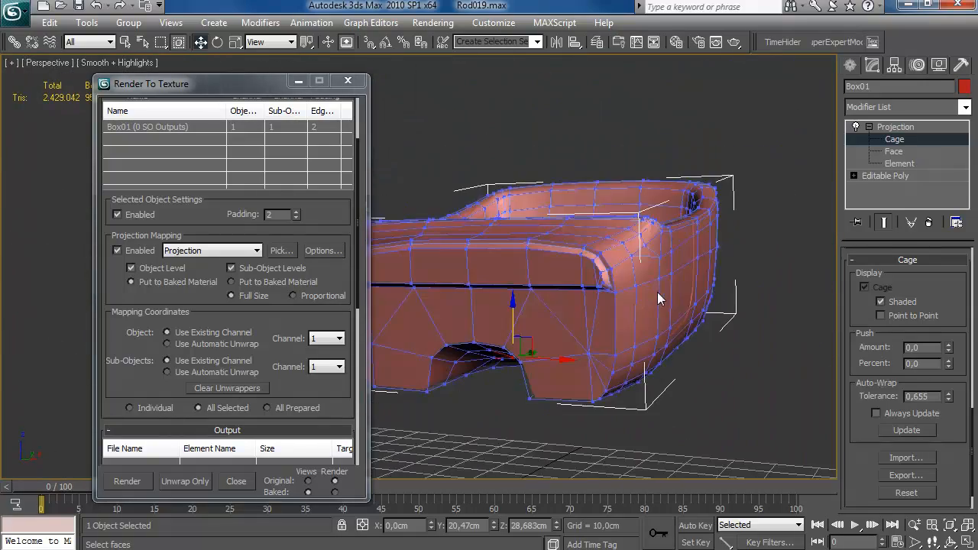
{"action": "middle_click_drag", "start_coordinate": [642, 248], "coordinate": [635, 306], "text": "alt"}
{"action": "scroll", "coordinate": [657, 210], "scroll_direction": "down", "scroll_amount": 4}
{"action": "middle_click_drag", "start_coordinate": [658, 208], "coordinate": [661, 219], "text": "alt"}
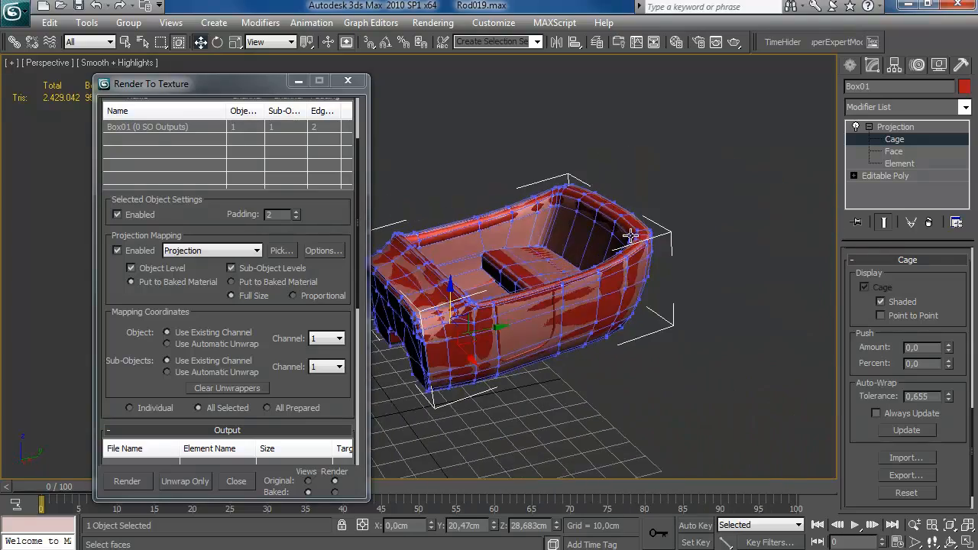
{"action": "left_click", "coordinate": [869, 127]}
{"action": "left_click", "coordinate": [852, 68]}
{"action": "middle_click_drag", "start_coordinate": [567, 206], "coordinate": [573, 226]}
Add a NormalsMap output element for the low-poly body at 1024x1024 and set the padding to 3.
{"action": "left_click_drag", "start_coordinate": [280, 326], "coordinate": [284, 245]}
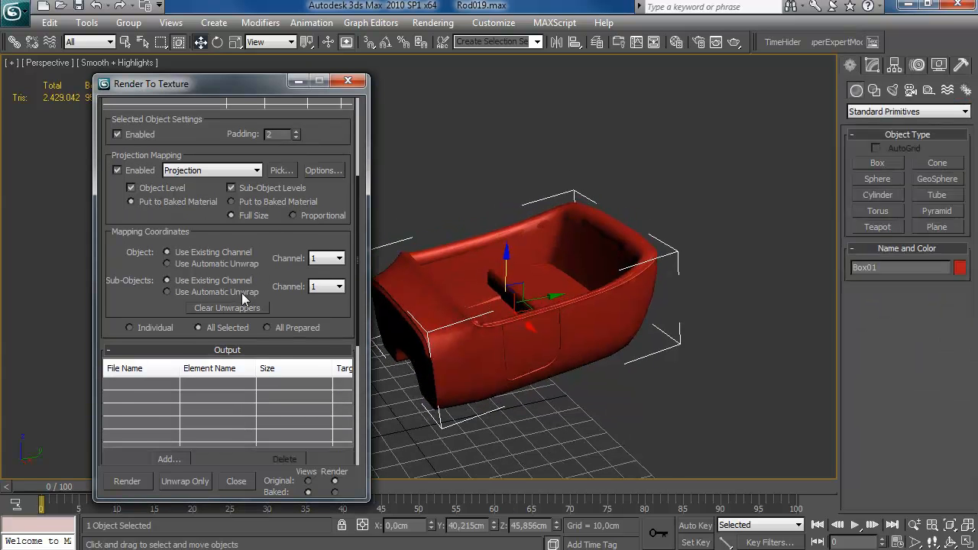
{"action": "scroll", "coordinate": [241, 291], "scroll_direction": "down", "scroll_amount": 3}
{"action": "left_click", "coordinate": [176, 346]}
{"action": "double_click", "coordinate": [472, 265]}
{"action": "left_click_drag", "start_coordinate": [308, 426], "coordinate": [296, 309]}
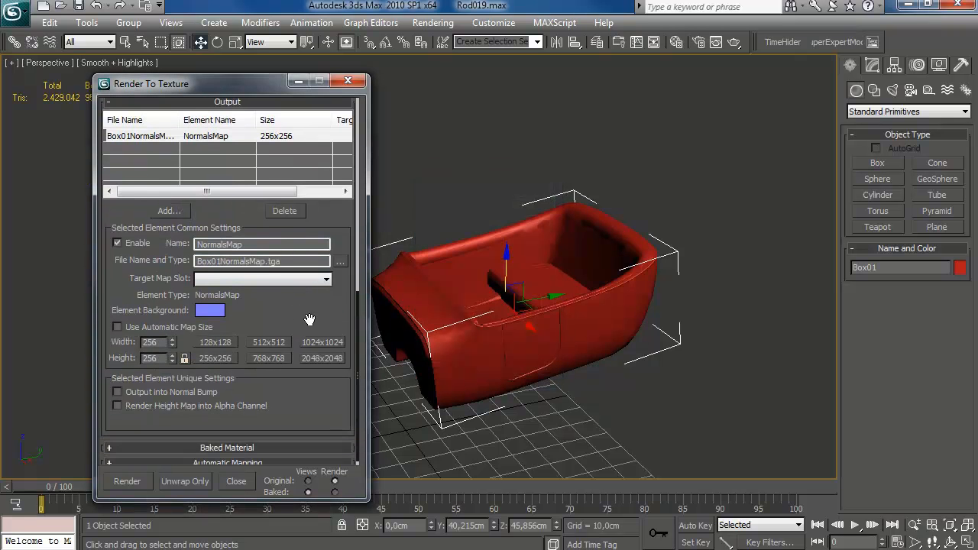
{"action": "left_click", "coordinate": [321, 342]}
{"action": "scroll", "coordinate": [309, 229], "scroll_direction": "up", "scroll_amount": 3}
{"action": "scroll", "coordinate": [308, 171], "scroll_direction": "up", "scroll_amount": 5}
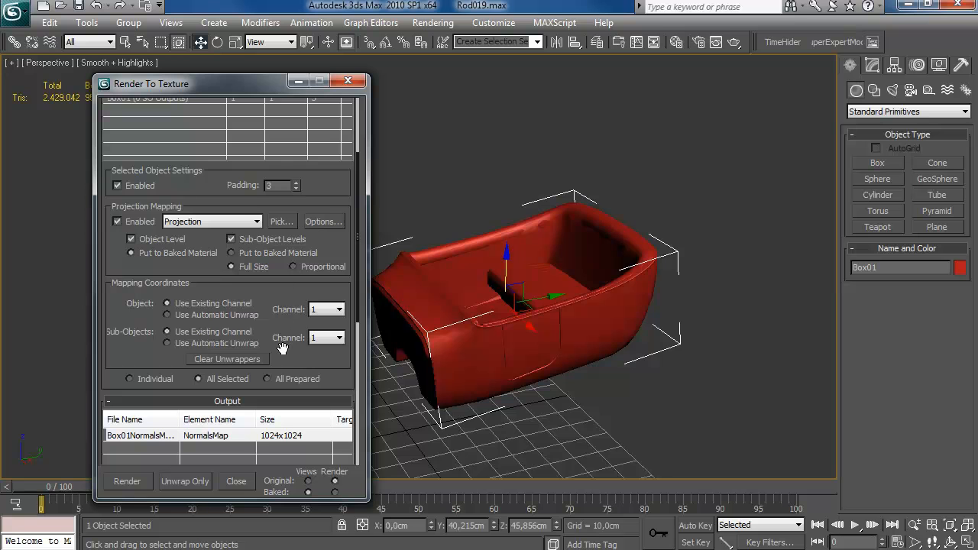
Review the low-poly body's projection options and the global supersampler setup, and close both dialogs.
{"action": "scroll", "coordinate": [283, 343], "scroll_direction": "down", "scroll_amount": 2}
{"action": "left_click", "coordinate": [324, 141]}
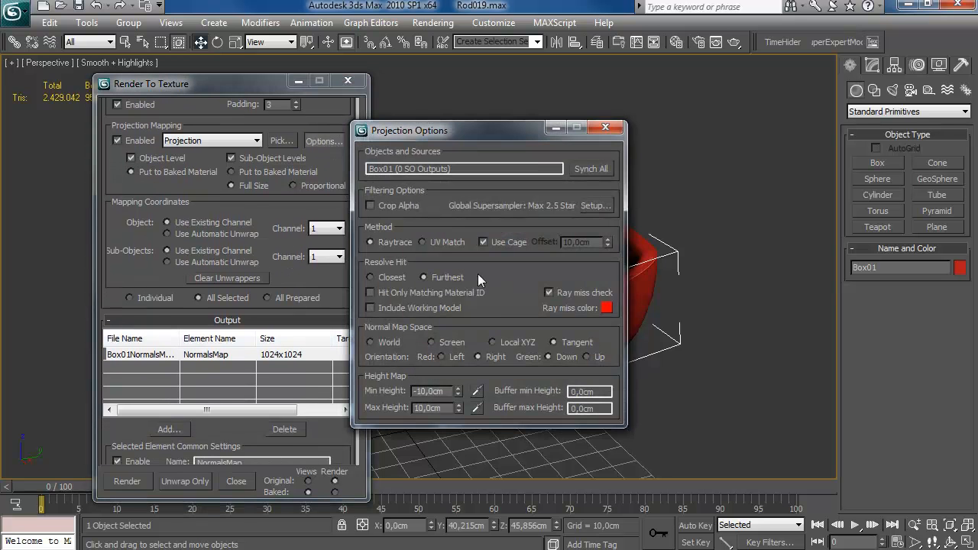
{"action": "left_click", "coordinate": [594, 211]}
{"action": "left_click", "coordinate": [468, 138]}
{"action": "left_click", "coordinate": [605, 129]}
{"action": "left_click_drag", "start_coordinate": [689, 294], "coordinate": [691, 274]}
{"action": "left_click", "coordinate": [744, 63]}
Rename the low-poly body as LowpolyBody so the normal map output file takes that name.
{"action": "left_click_drag", "start_coordinate": [327, 282], "coordinate": [317, 56]}
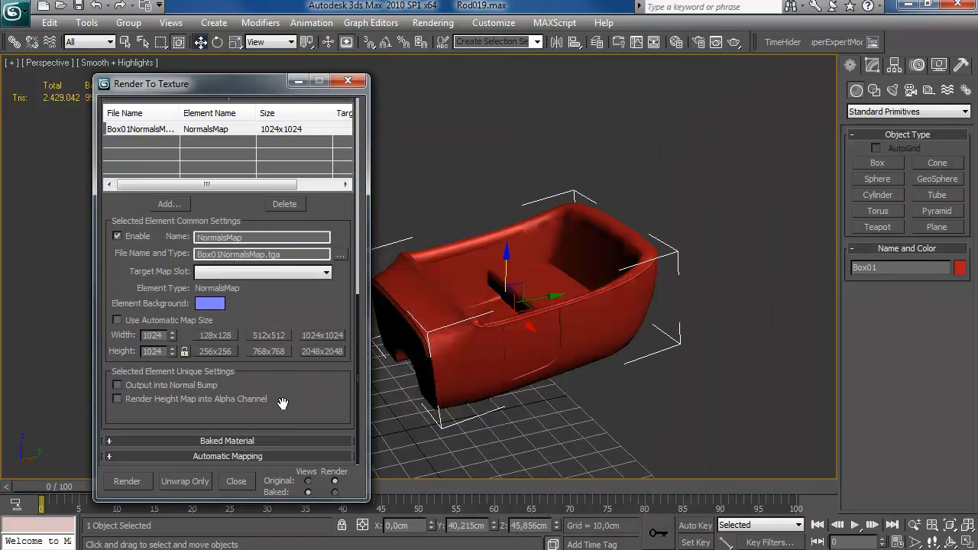
{"action": "left_click_drag", "start_coordinate": [299, 297], "coordinate": [296, 390]}
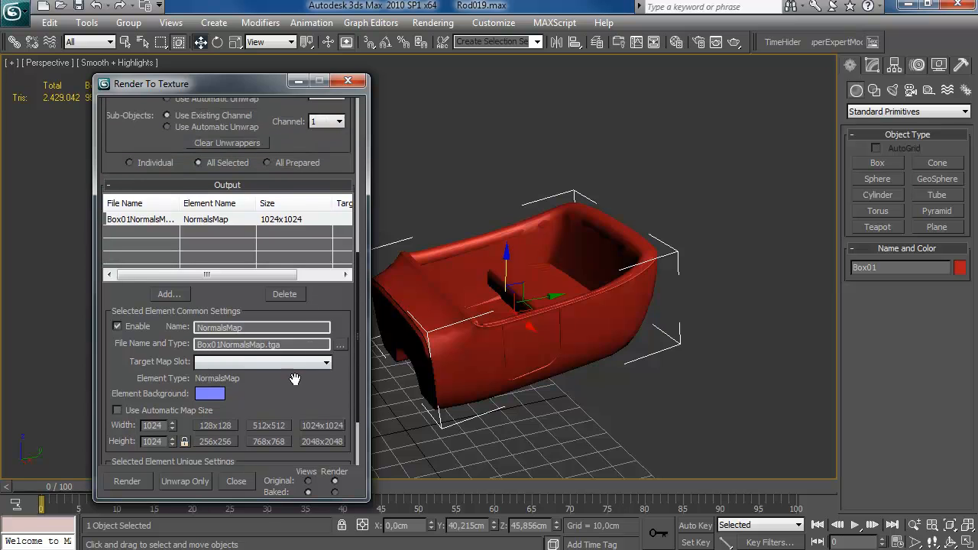
{"action": "left_click_drag", "start_coordinate": [888, 272], "coordinate": [662, 237]}
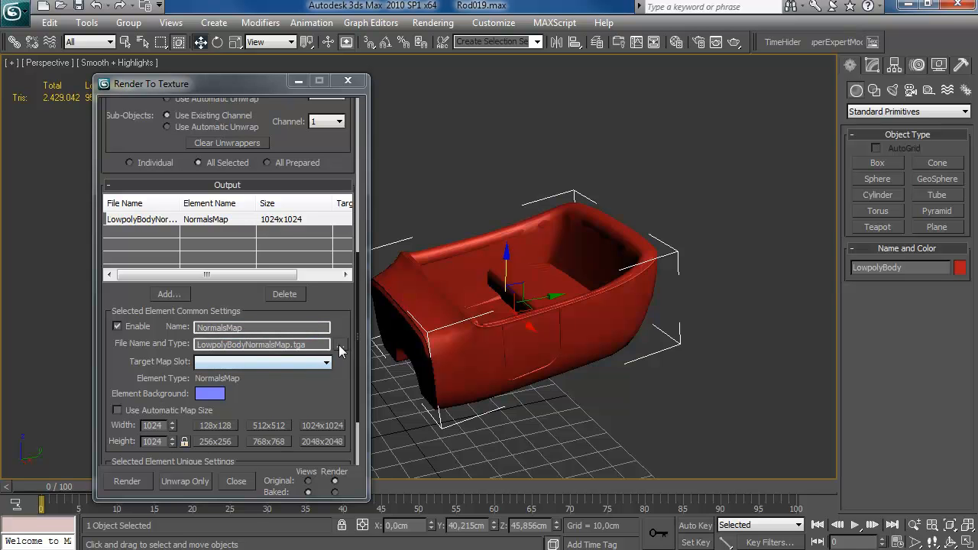
{"action": "middle_click_drag", "start_coordinate": [470, 334], "coordinate": [463, 296], "text": "alt"}
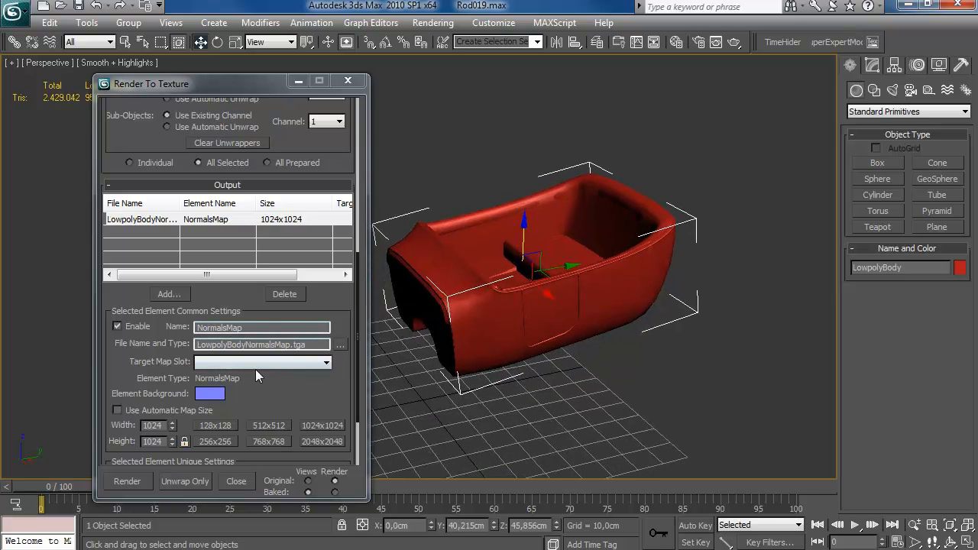
Bake the low-poly body's normal map without a target map slot and close the rendered image and the bake dialog.
{"action": "left_click", "coordinate": [127, 481]}
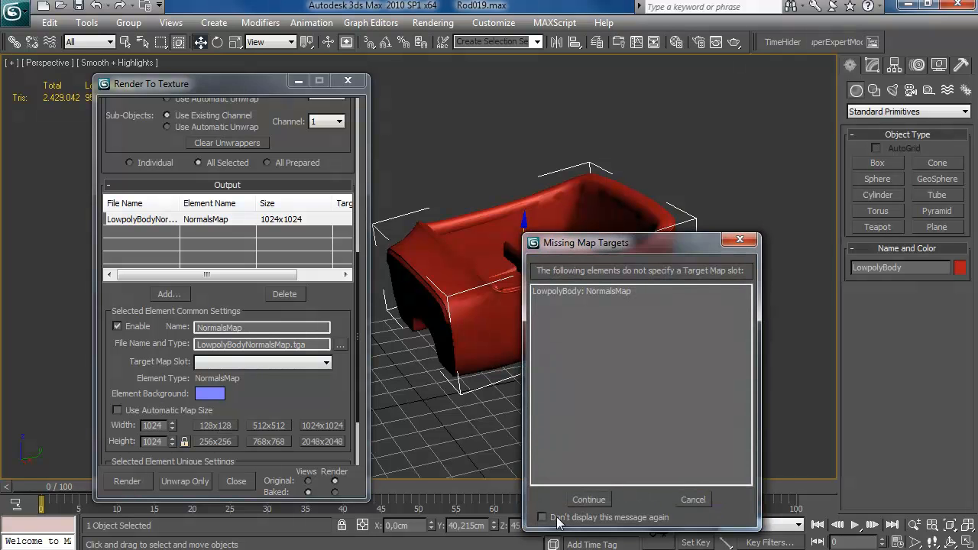
{"action": "left_click", "coordinate": [589, 500]}
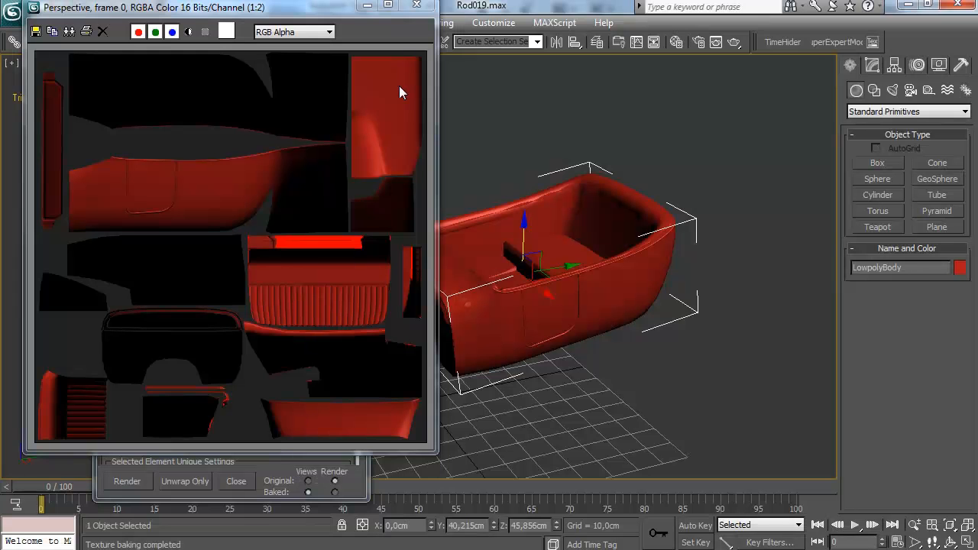
{"action": "left_click", "coordinate": [418, 7]}
{"action": "left_click", "coordinate": [357, 82]}
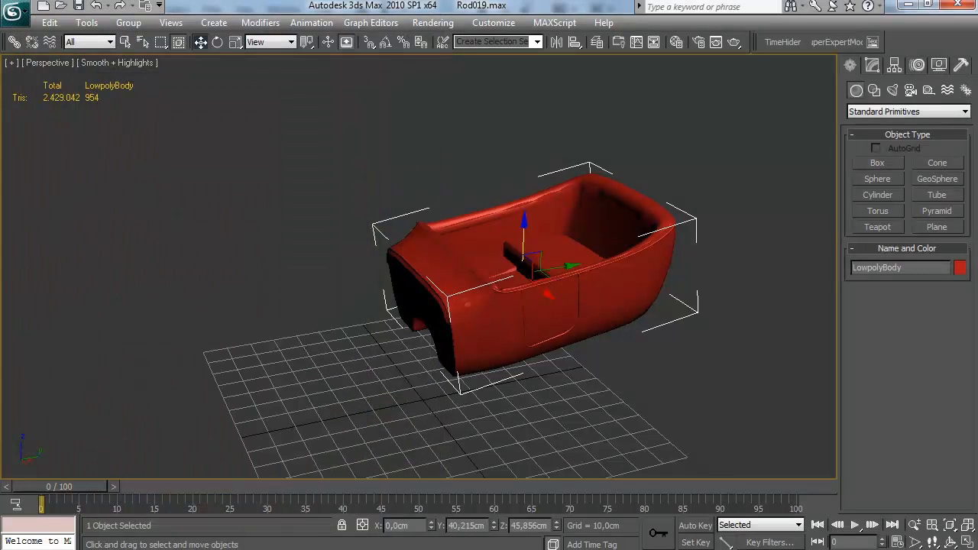
Look for the baked normal map in the subfolders of the Brutal Ride project folder in Windows Explorer.
{"action": "left_click", "coordinate": [191, 549]}
{"action": "double_click", "coordinate": [221, 204]}
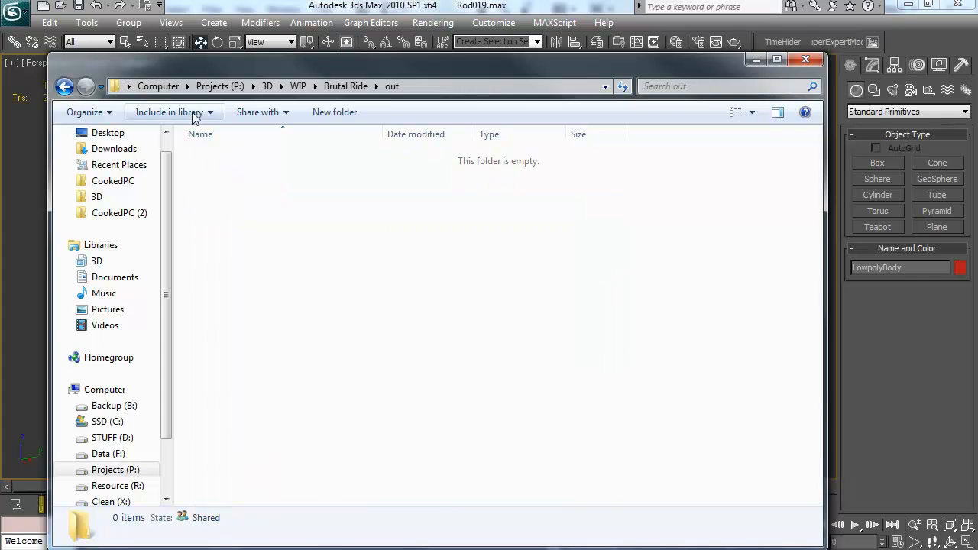
{"action": "left_click", "coordinate": [79, 88]}
{"action": "double_click", "coordinate": [222, 222]}
{"action": "key", "text": "BackSpace"}
{"action": "double_click", "coordinate": [212, 189]}
{"action": "key", "text": "BackSpace"}
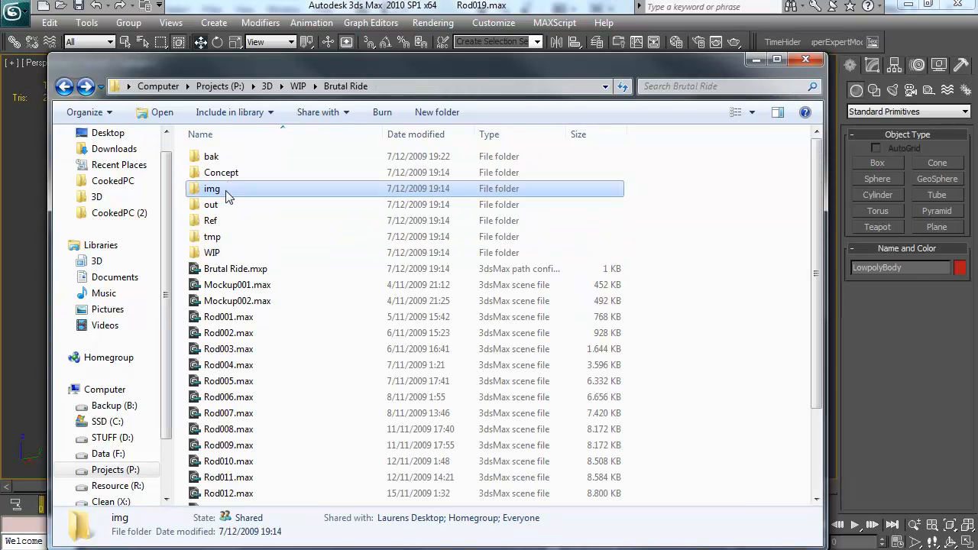
{"action": "left_click", "coordinate": [409, 10]}
Redirect the NormalsMap output to the Brutal Ride project's img folder as a compressed 32-bit Targa file named LowpolyBodyNormalsMap.tga.
{"action": "middle_click_drag", "start_coordinate": [490, 242], "coordinate": [473, 240]}
{"action": "key", "text": "0"}
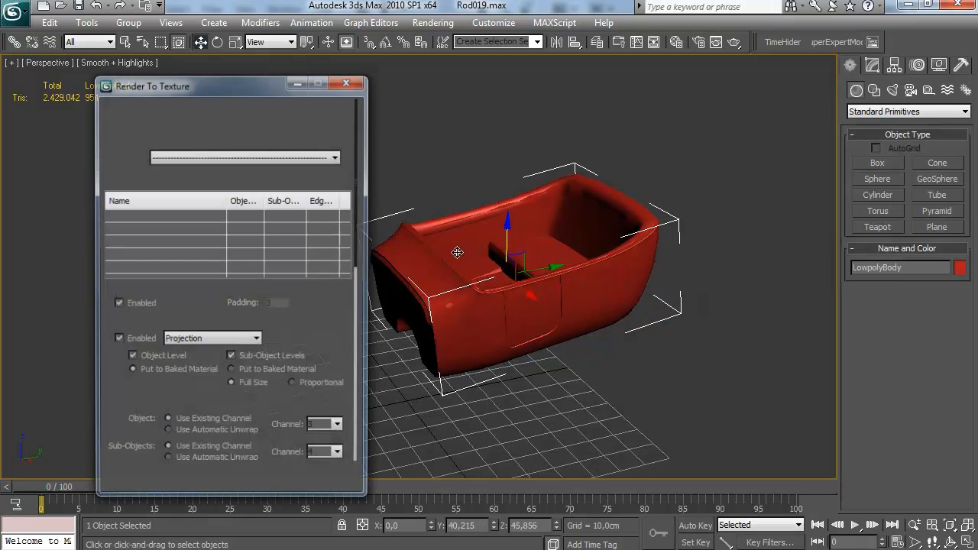
{"action": "scroll", "coordinate": [308, 374], "scroll_direction": "down", "scroll_amount": 10}
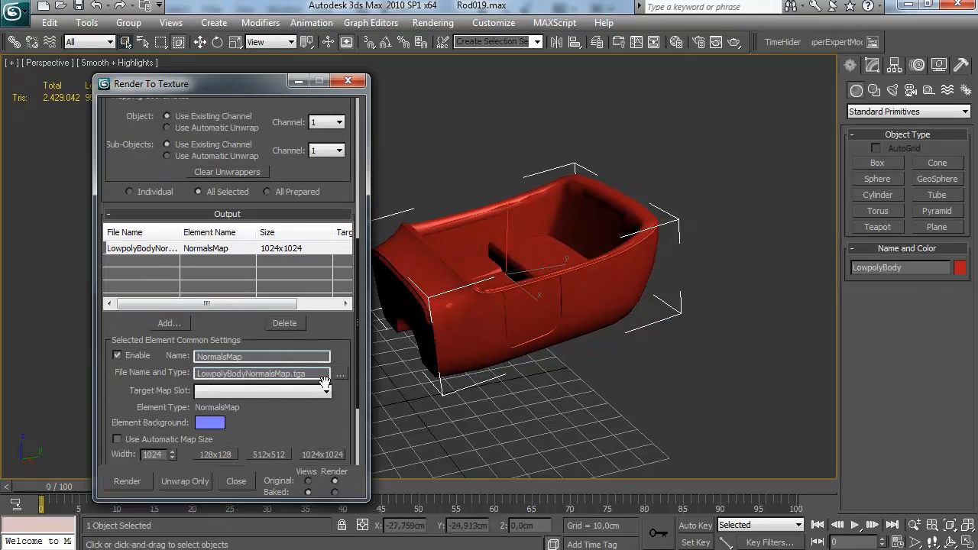
{"action": "left_click", "coordinate": [337, 373]}
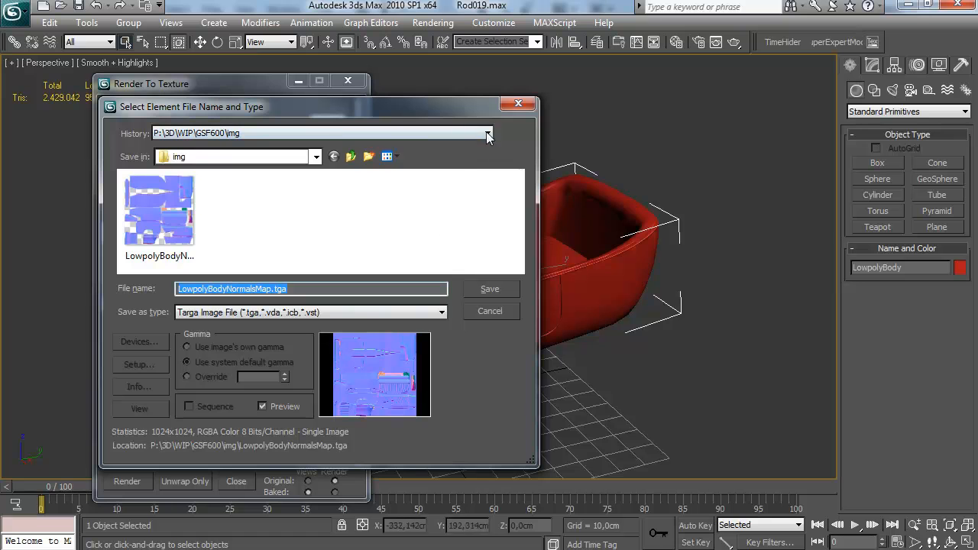
{"action": "left_click", "coordinate": [483, 134]}
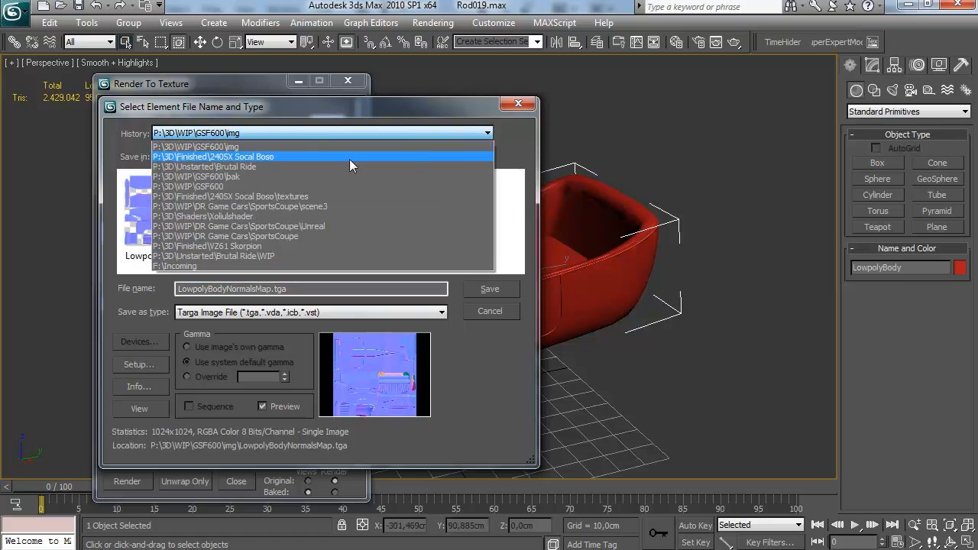
{"action": "left_click", "coordinate": [285, 110]}
{"action": "left_click", "coordinate": [430, 312]}
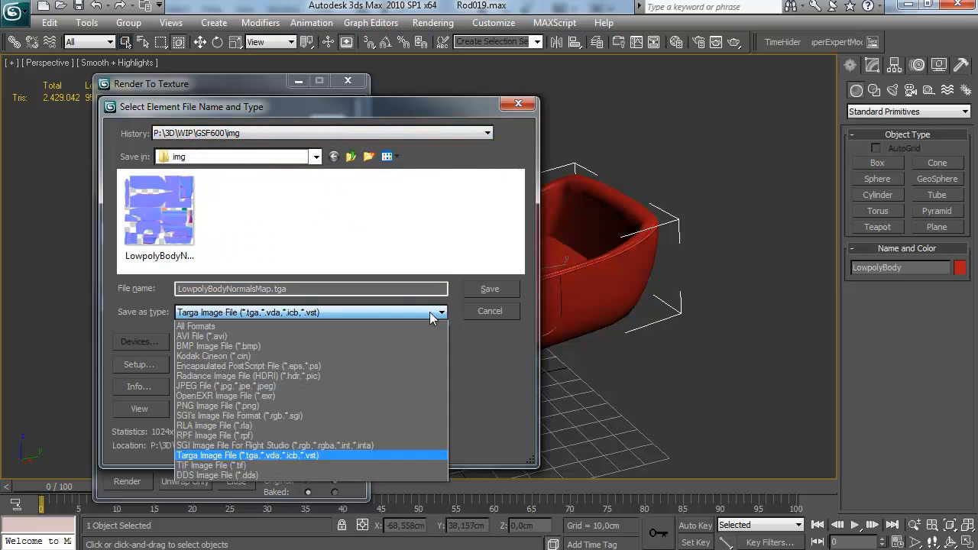
{"action": "left_click", "coordinate": [378, 177]}
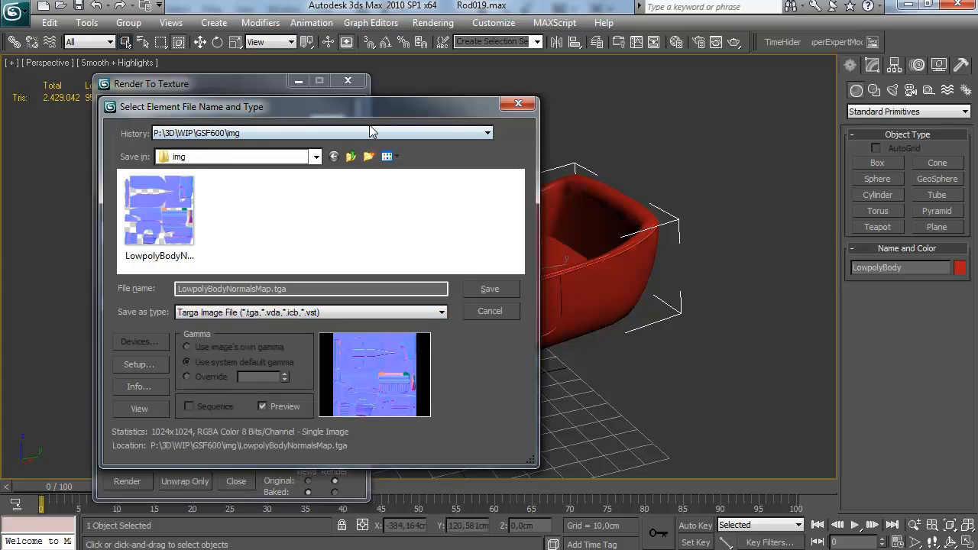
{"action": "left_click", "coordinate": [350, 158]}
{"action": "left_click", "coordinate": [351, 158]}
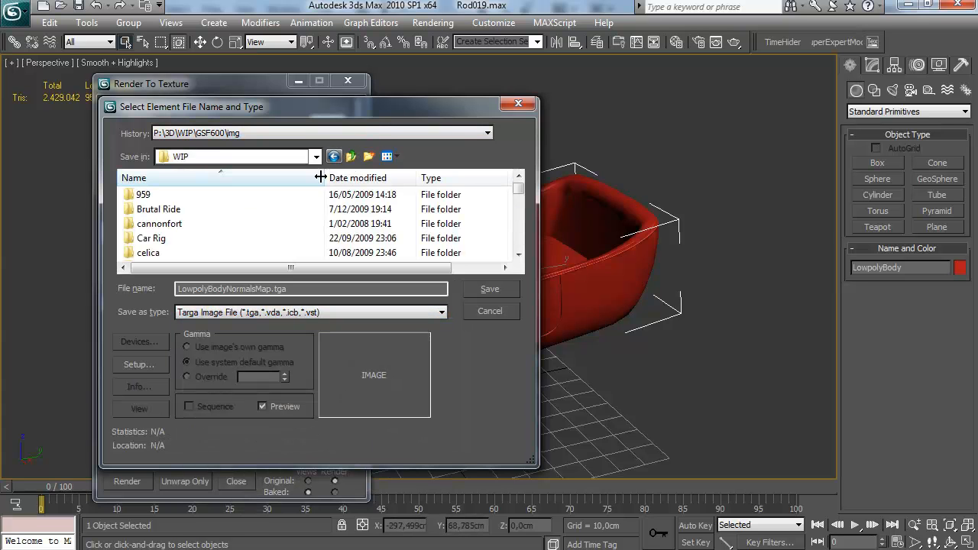
{"action": "double_click", "coordinate": [216, 208]}
{"action": "double_click", "coordinate": [189, 226]}
{"action": "left_click", "coordinate": [482, 292]}
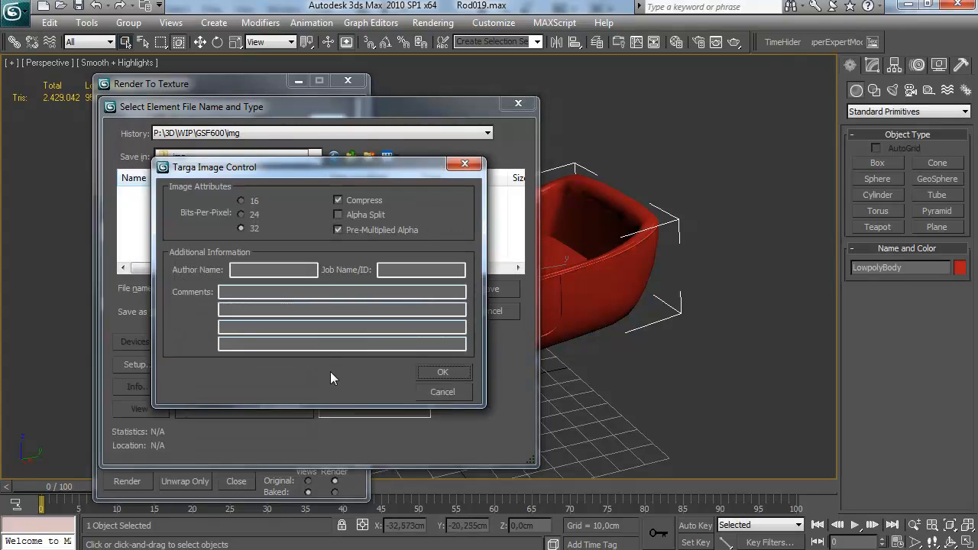
{"action": "left_click", "coordinate": [441, 372]}
{"action": "left_click", "coordinate": [351, 84]}
Move LowpolyBodyNormalsMap.tga from the GSF600 project's img folder to the Brutal Ride project's img folder in Windows Explorer.
{"action": "left_click", "coordinate": [80, 547]}
{"action": "left_click", "coordinate": [314, 86]}
{"action": "left_click", "coordinate": [337, 229]}
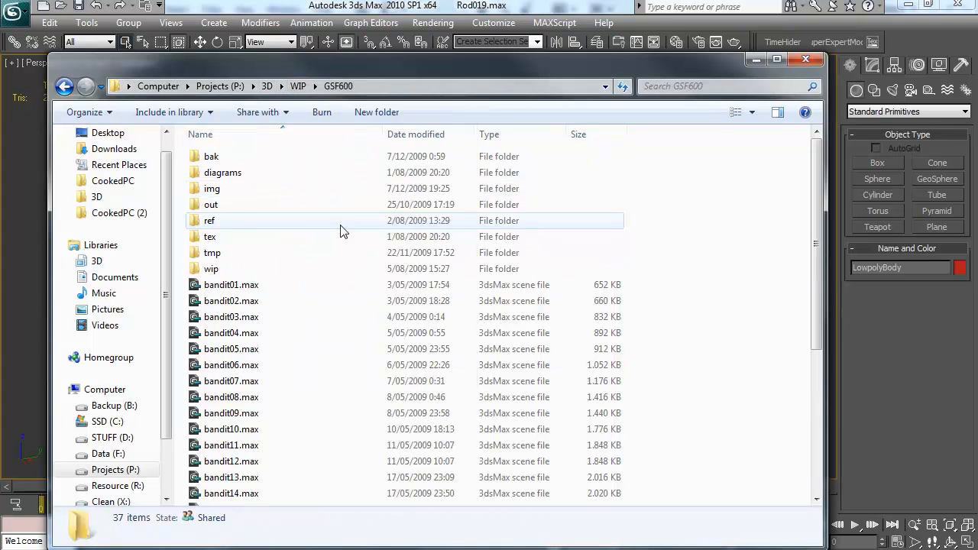
{"action": "double_click", "coordinate": [247, 193]}
{"action": "left_click", "coordinate": [249, 207]}
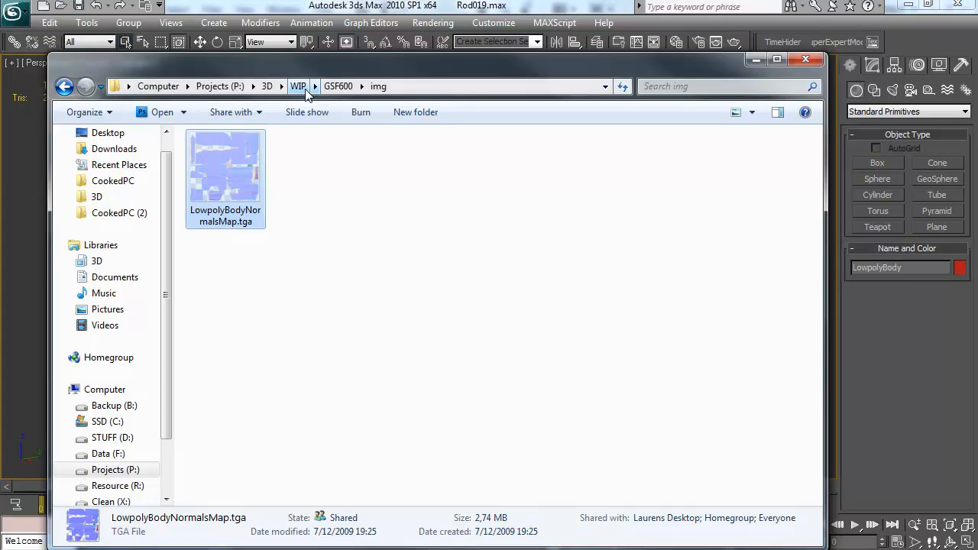
{"action": "left_click", "coordinate": [314, 88]}
{"action": "left_click", "coordinate": [346, 120]}
{"action": "double_click", "coordinate": [243, 192]}
{"action": "left_click", "coordinate": [358, 160]}
Open LowpolyBodyNormalsMap.tga in Photoshop and examine the baked map up close for projection errors.
{"action": "left_click_drag", "start_coordinate": [322, 201], "coordinate": [351, 428]}
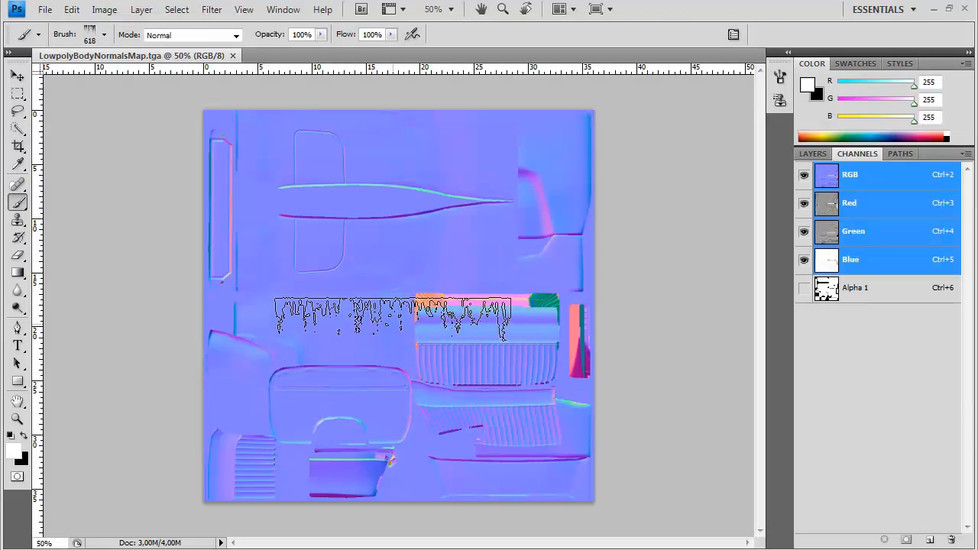
{"action": "key", "text": "ctrl+plus"}
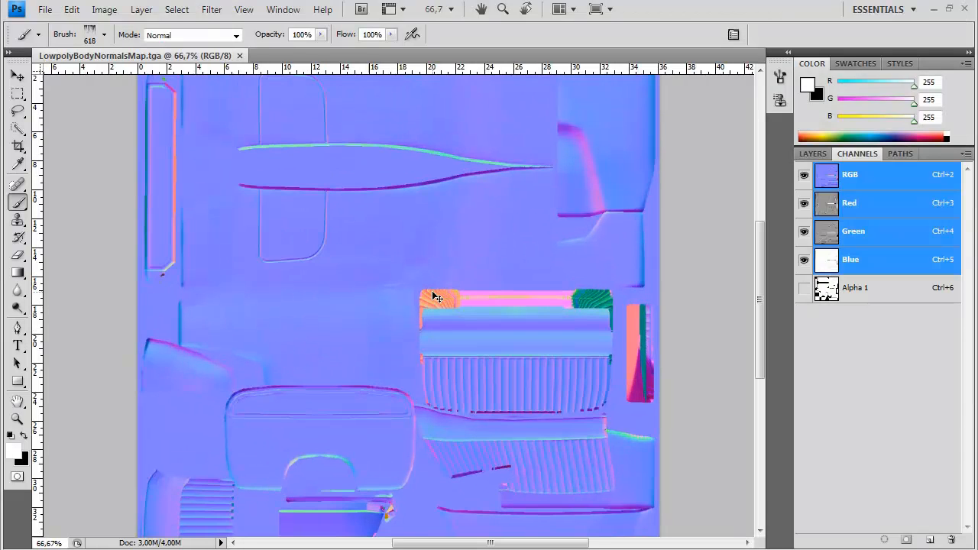
{"action": "key", "text": "ctrl+plus"}
{"action": "key", "text": "ctrl+plus"}
{"action": "left_click_drag", "start_coordinate": [695, 298], "coordinate": [324, 265]}
{"action": "left_click_drag", "start_coordinate": [423, 314], "coordinate": [236, 211]}
{"action": "left_click_drag", "start_coordinate": [273, 328], "coordinate": [386, 162]}
{"action": "left_click_drag", "start_coordinate": [337, 267], "coordinate": [543, 130]}
{"action": "left_click_drag", "start_coordinate": [367, 260], "coordinate": [442, 211]}
{"action": "left_click_drag", "start_coordinate": [394, 253], "coordinate": [603, 165]}
{"action": "left_click_drag", "start_coordinate": [504, 175], "coordinate": [316, 402]}
{"action": "left_click_drag", "start_coordinate": [396, 301], "coordinate": [361, 382]}
{"action": "left_click_drag", "start_coordinate": [327, 232], "coordinate": [366, 375]}
{"action": "key", "text": "ctrl+minus"}
{"action": "key", "text": "ctrl+minus"}
{"action": "key", "text": "ctrl+minus"}
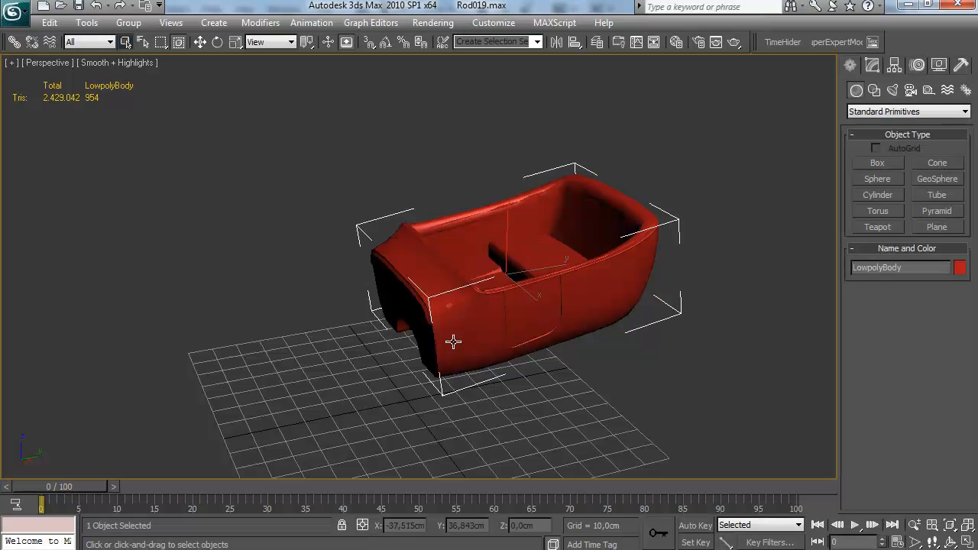
Switch back to 3ds Max and inspect the seat front's lower edge against the low-poly body and its projection cage.
{"action": "scroll", "coordinate": [521, 303], "scroll_direction": "up", "scroll_amount": 10}
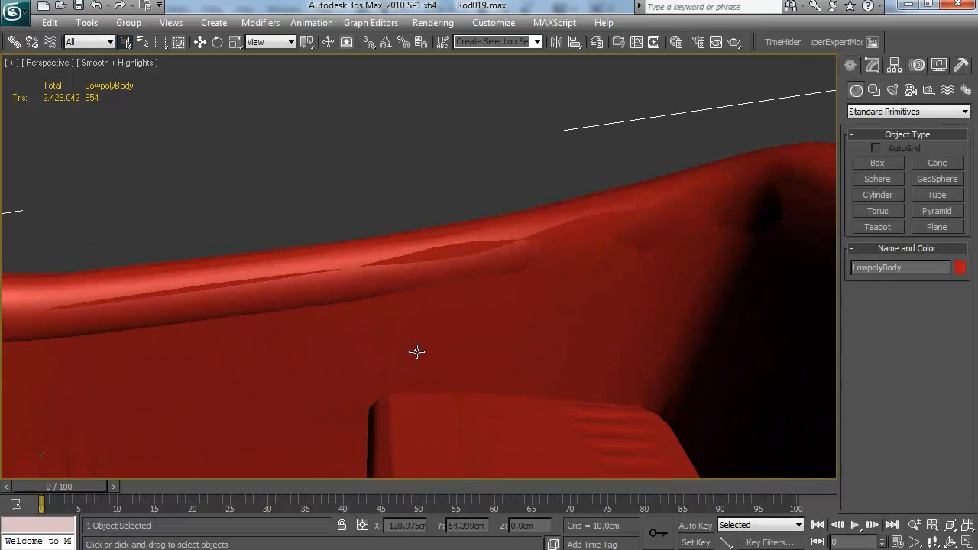
{"action": "middle_click_drag", "start_coordinate": [465, 339], "coordinate": [477, 219], "text": "alt"}
{"action": "scroll", "coordinate": [527, 167], "scroll_direction": "down", "scroll_amount": 2}
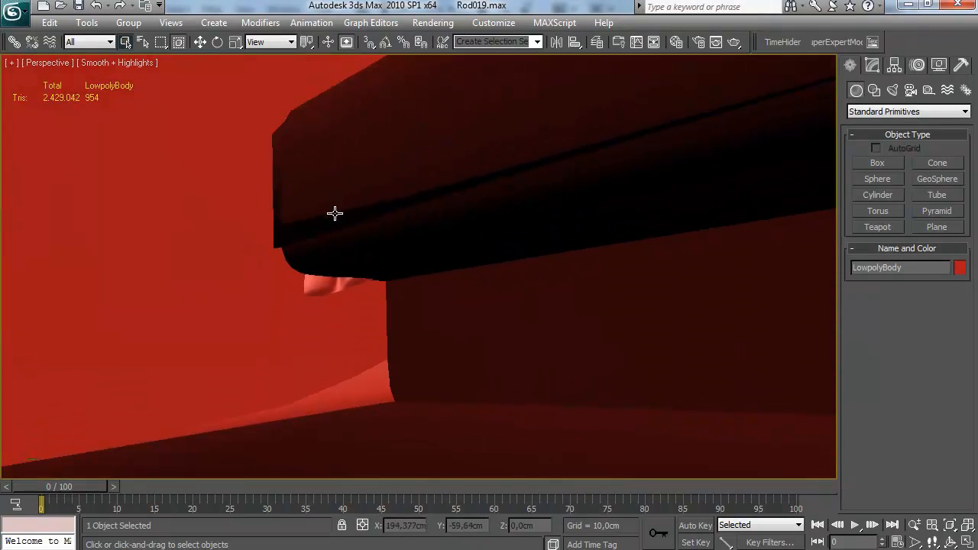
{"action": "left_click", "coordinate": [875, 67]}
{"action": "mouse_move", "coordinate": [554, 234]}
{"action": "middle_mouse_down", "text": "alt"}
{"action": "mouse_move", "coordinate": [541, 294]}
{"action": "mouse_move", "coordinate": [544, 244]}
{"action": "middle_mouse_up", "text": "alt"}
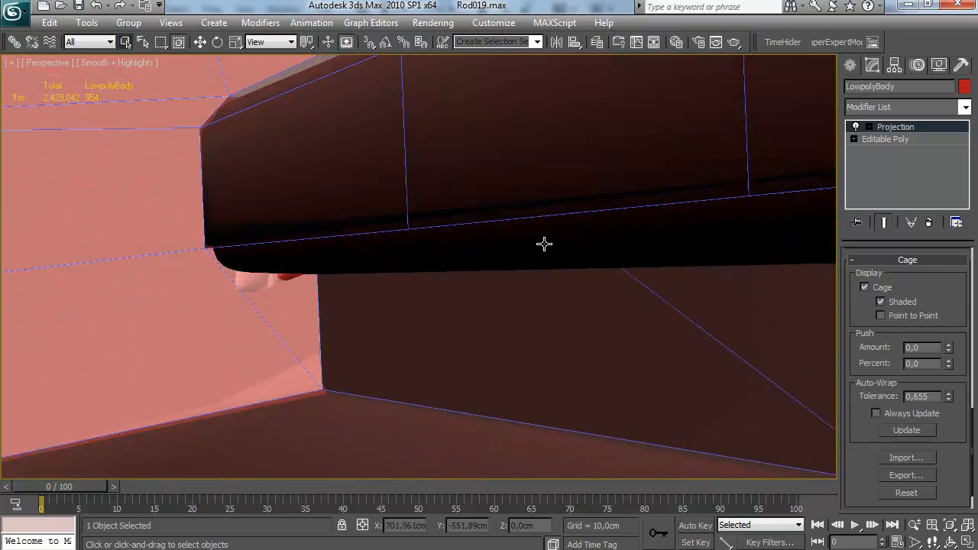
Select the low-poly polygons under the seat's front edge at the Editable Poly level and move them down to enclose the high-poly seat.
{"action": "left_click", "coordinate": [889, 139]}
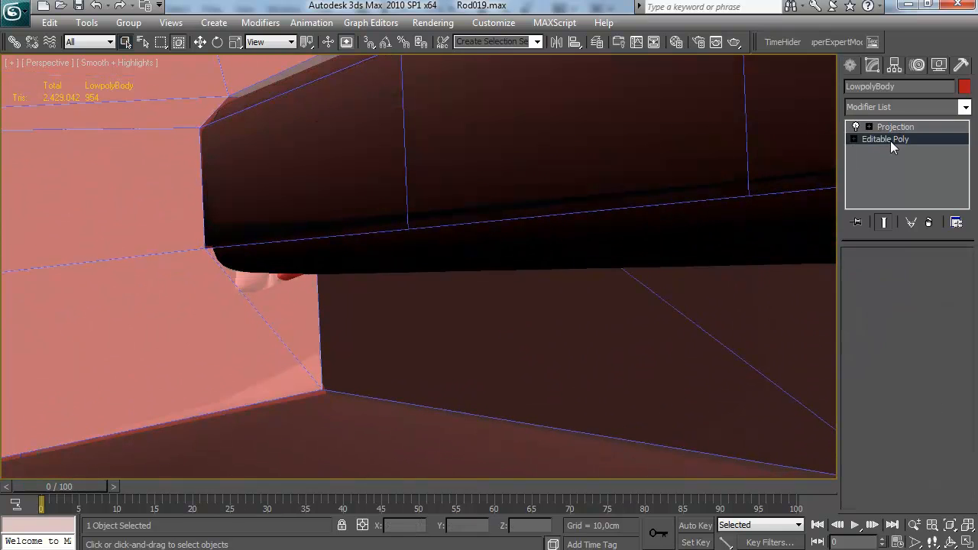
{"action": "scroll", "coordinate": [535, 222], "scroll_direction": "up", "scroll_amount": 5}
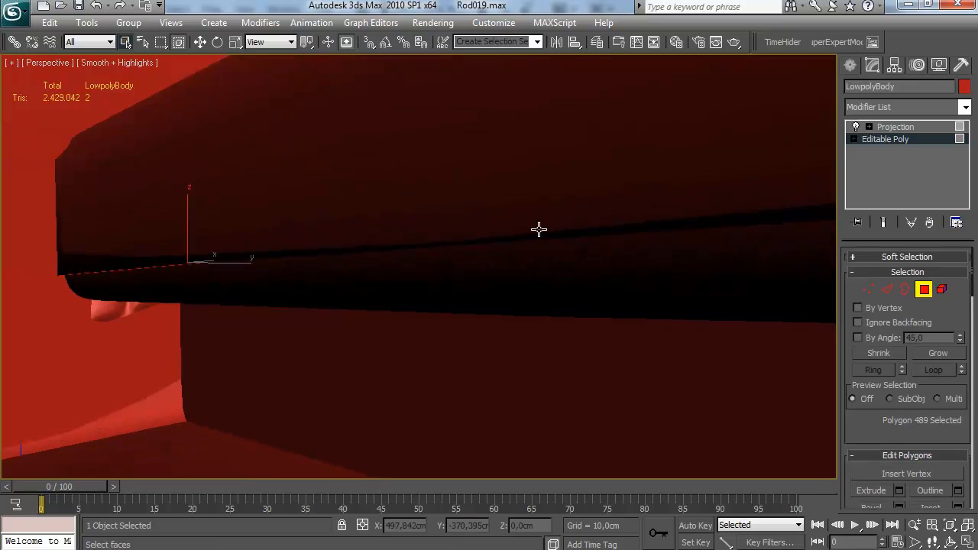
{"action": "key", "text": "F4"}
{"action": "middle_click_drag", "start_coordinate": [570, 217], "coordinate": [601, 241], "text": "alt"}
{"action": "left_click", "coordinate": [644, 195], "text": "ctrl"}
{"action": "left_click", "coordinate": [636, 233], "text": "ctrl"}
{"action": "key", "text": "ctrl+z"}
{"action": "key", "text": "ctrl+z"}
{"action": "left_click", "coordinate": [578, 196], "text": "ctrl"}
{"action": "key", "text": "ctrl+z"}
{"action": "left_click", "coordinate": [574, 180], "text": "ctrl"}
{"action": "key", "text": "ctrl+z"}
{"action": "key", "text": "F3"}
{"action": "middle_click_drag", "start_coordinate": [511, 190], "coordinate": [641, 263], "text": "alt"}
{"action": "key", "text": "ctrl+z"}
{"action": "left_click", "coordinate": [630, 285], "text": "ctrl"}
{"action": "left_click", "coordinate": [633, 281], "text": "ctrl"}
{"action": "middle_click_drag", "start_coordinate": [687, 241], "coordinate": [662, 249], "text": "alt"}
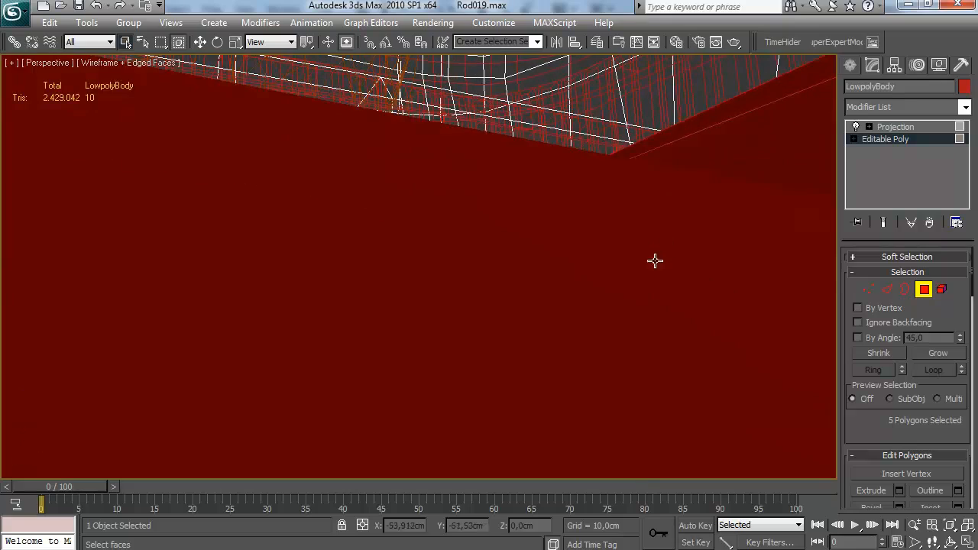
{"action": "middle_click_drag", "start_coordinate": [716, 178], "coordinate": [644, 205], "text": "alt"}
{"action": "scroll", "coordinate": [613, 283], "scroll_direction": "down", "scroll_amount": 4}
{"action": "middle_click_drag", "start_coordinate": [613, 283], "coordinate": [611, 254], "text": "alt"}
{"action": "middle_click_drag", "start_coordinate": [448, 217], "coordinate": [454, 362], "text": "alt"}
{"action": "scroll", "coordinate": [447, 235], "scroll_direction": "up", "scroll_amount": 3}
{"action": "scroll", "coordinate": [419, 410], "scroll_direction": "up", "scroll_amount": 2}
{"action": "scroll", "coordinate": [512, 210], "scroll_direction": "up", "scroll_amount": 3}
{"action": "scroll", "coordinate": [511, 211], "scroll_direction": "down", "scroll_amount": 2}
{"action": "mouse_move", "coordinate": [509, 214]}
{"action": "middle_mouse_down", "text": "alt"}
{"action": "mouse_move", "coordinate": [540, 168]}
{"action": "mouse_move", "coordinate": [531, 166]}
{"action": "mouse_move", "coordinate": [581, 153]}
{"action": "mouse_move", "coordinate": [467, 160]}
{"action": "mouse_move", "coordinate": [498, 204]}
{"action": "mouse_move", "coordinate": [504, 194]}
{"action": "mouse_move", "coordinate": [502, 217]}
{"action": "mouse_move", "coordinate": [531, 219]}
{"action": "mouse_move", "coordinate": [508, 189]}
{"action": "middle_mouse_up", "text": "alt"}
{"action": "scroll", "coordinate": [531, 166], "scroll_direction": "down", "scroll_amount": 2}
{"action": "key", "text": "F3"}
{"action": "key", "text": "w"}
{"action": "left_click_drag", "start_coordinate": [301, 157], "coordinate": [304, 218]}
{"action": "middle_click_drag", "start_coordinate": [304, 221], "coordinate": [329, 227], "text": "alt"}
{"action": "left_click_drag", "start_coordinate": [298, 226], "coordinate": [294, 256]}
Adjust the low-poly edge beneath the seat front and return to the Projection modifier.
{"action": "key", "text": "2"}
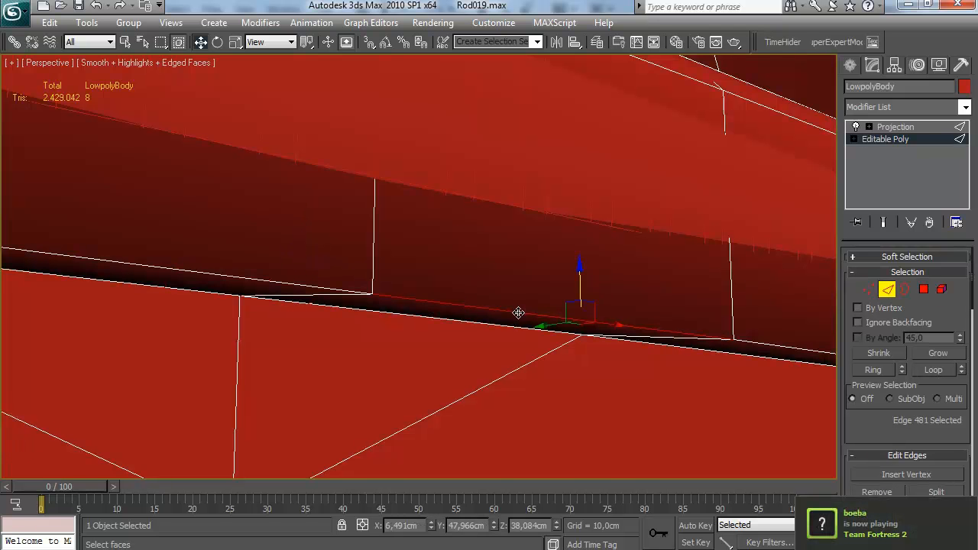
{"action": "middle_click_drag", "start_coordinate": [534, 279], "coordinate": [388, 272], "text": "alt"}
{"action": "left_click_drag", "start_coordinate": [165, 226], "coordinate": [143, 239]}
{"action": "middle_click_drag", "start_coordinate": [163, 234], "coordinate": [255, 257], "text": "alt"}
{"action": "middle_click_drag", "start_coordinate": [338, 249], "coordinate": [260, 319], "text": "alt"}
{"action": "scroll", "coordinate": [336, 275], "scroll_direction": "down", "scroll_amount": 5}
{"action": "middle_click_drag", "start_coordinate": [375, 255], "coordinate": [313, 261], "text": "alt"}
{"action": "middle_click_drag", "start_coordinate": [556, 243], "coordinate": [474, 264], "text": "alt"}
{"action": "left_click", "coordinate": [890, 129]}
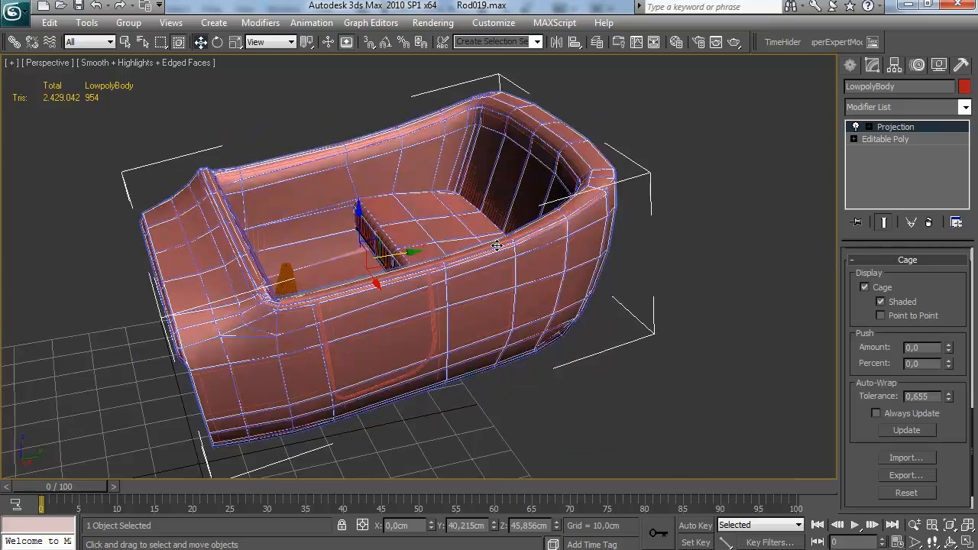
Check the projection cage around the underside of the seat front and return to object creation mode.
{"action": "scroll", "coordinate": [498, 283], "scroll_direction": "up", "scroll_amount": 10}
{"action": "scroll", "coordinate": [526, 260], "scroll_direction": "up", "scroll_amount": 10}
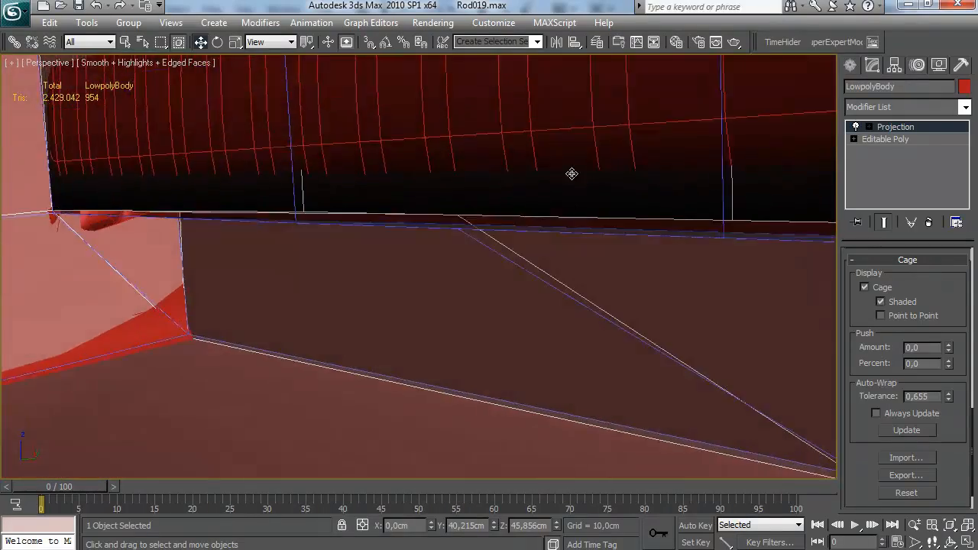
{"action": "middle_click_drag", "start_coordinate": [571, 173], "coordinate": [598, 266], "text": "alt"}
{"action": "scroll", "coordinate": [568, 262], "scroll_direction": "up", "scroll_amount": 3}
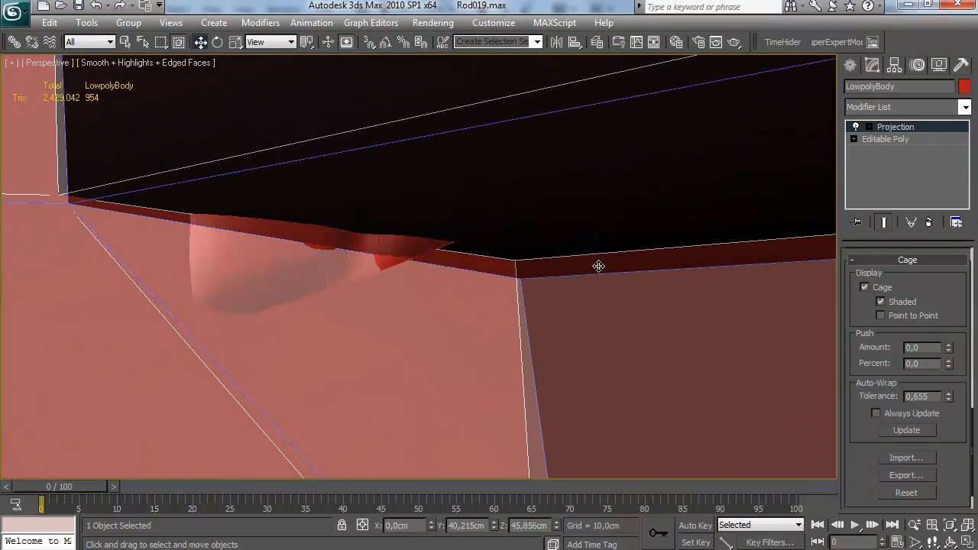
{"action": "left_click", "coordinate": [894, 152]}
{"action": "mouse_move", "coordinate": [615, 217]}
{"action": "middle_mouse_down"}
{"action": "mouse_move", "coordinate": [588, 221]}
{"action": "mouse_move", "coordinate": [509, 198]}
{"action": "mouse_move", "coordinate": [513, 183]}
{"action": "mouse_move", "coordinate": [519, 221]}
{"action": "mouse_move", "coordinate": [504, 219]}
{"action": "mouse_move", "coordinate": [515, 189]}
{"action": "mouse_move", "coordinate": [540, 247]}
{"action": "mouse_move", "coordinate": [503, 272]}
{"action": "mouse_move", "coordinate": [520, 277]}
{"action": "mouse_move", "coordinate": [495, 277]}
{"action": "middle_mouse_up"}
{"action": "scroll", "coordinate": [601, 221], "scroll_direction": "down", "scroll_amount": 3}
{"action": "scroll", "coordinate": [534, 260], "scroll_direction": "down", "scroll_amount": 2}
{"action": "scroll", "coordinate": [500, 278], "scroll_direction": "down", "scroll_amount": 15}
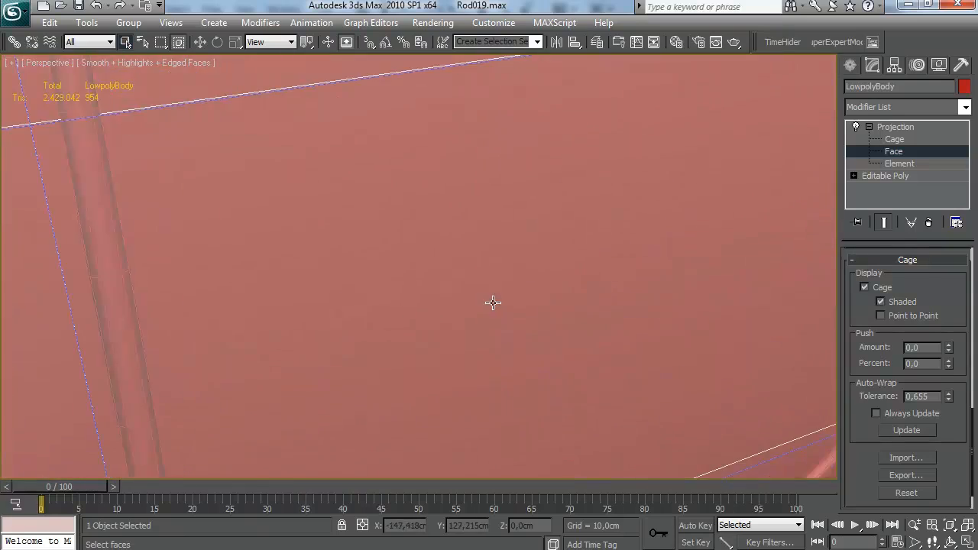
{"action": "left_click", "coordinate": [850, 66]}
Bake the low-poly body's normal map again, overwriting LowpolyBodyNormalsMap.tga in the Brutal Ride img folder.
{"action": "middle_click_drag", "start_coordinate": [532, 208], "coordinate": [526, 248], "text": "alt"}
{"action": "key", "text": "0"}
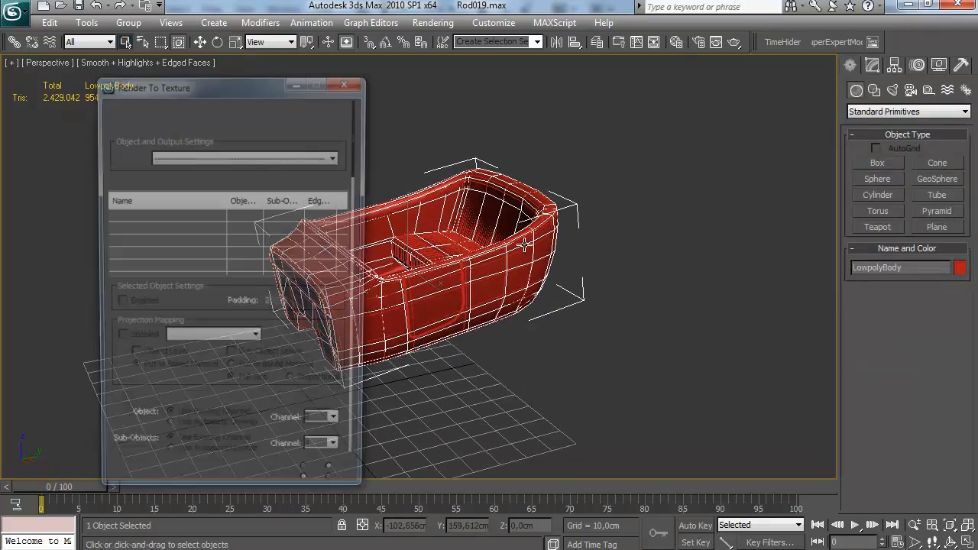
{"action": "left_click", "coordinate": [142, 482]}
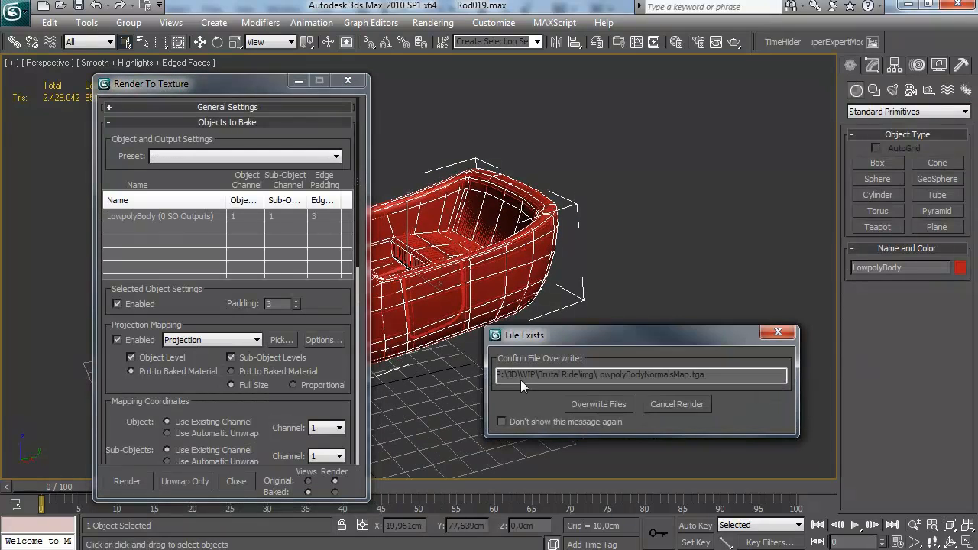
{"action": "left_click", "coordinate": [575, 405]}
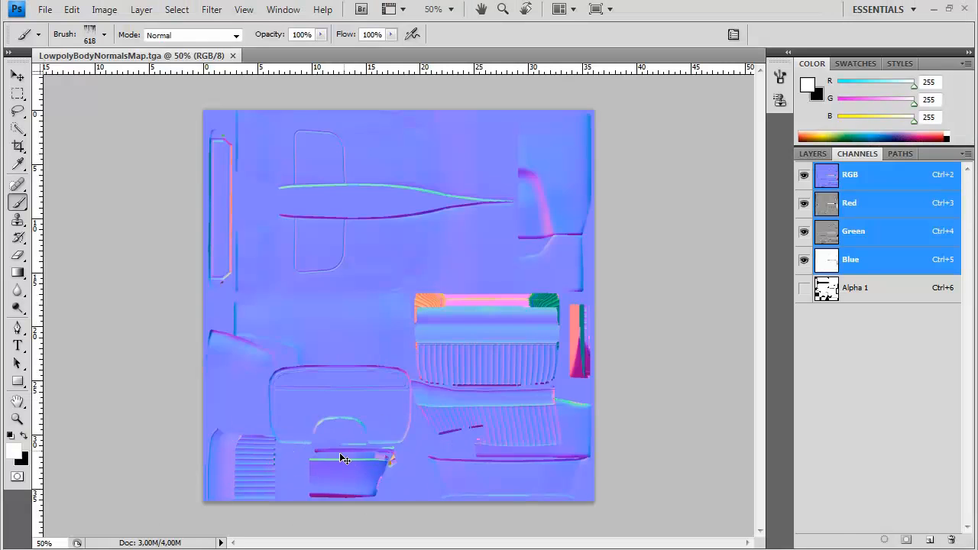
Close the old map in Photoshop, open the rebaked LowpolyBodyNormalsMap.tga and check the seat area at 100% zoom.
{"action": "key", "text": "ctrl+w"}
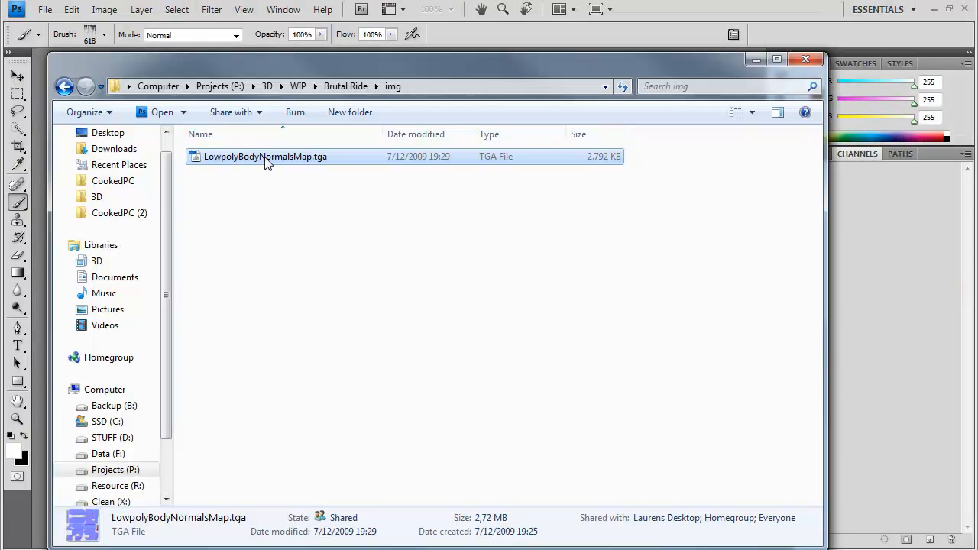
{"action": "left_click_drag", "start_coordinate": [265, 158], "coordinate": [38, 238]}
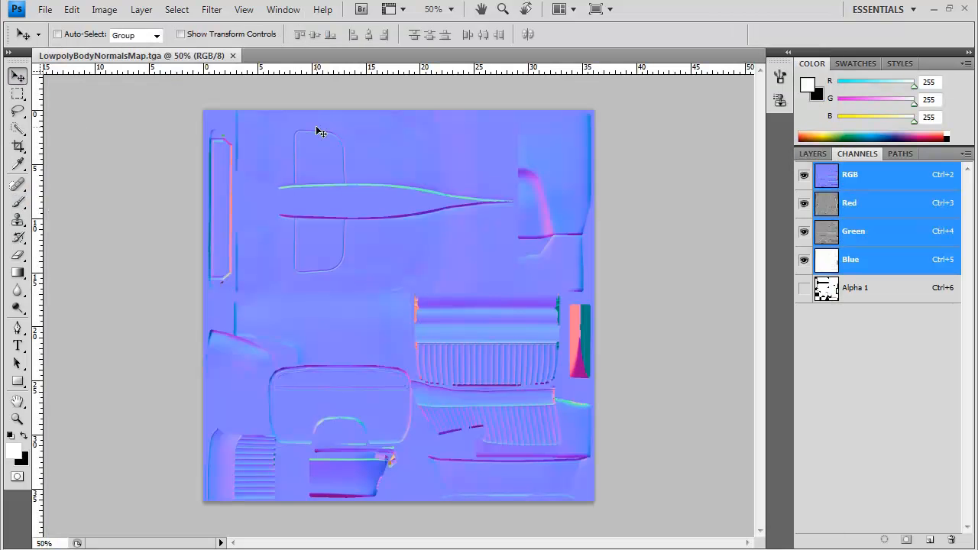
{"action": "key", "text": "ctrl+plus"}
{"action": "key", "text": "ctrl+plus"}
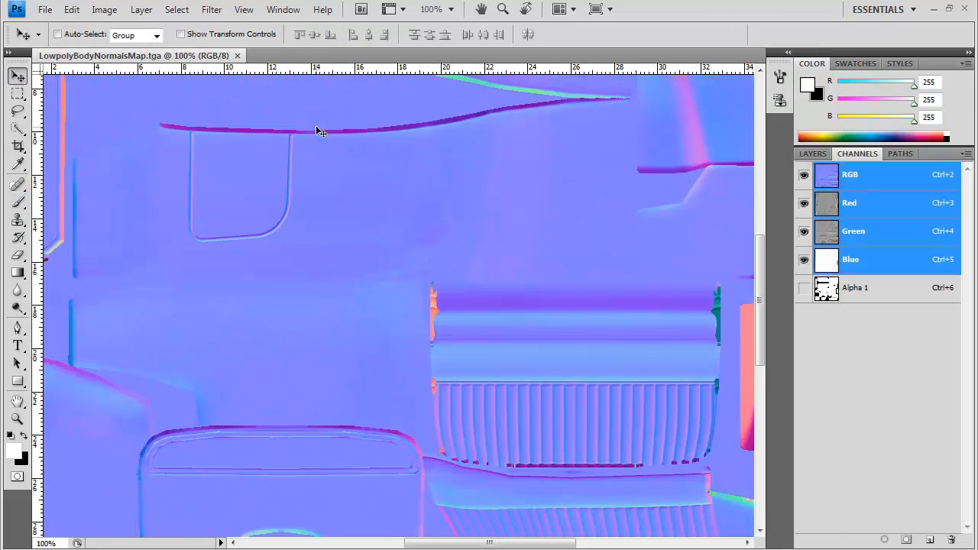
Inspect the lower part of the rebaked normal map, switch back to 3ds Max and close the rendered frame window.
{"action": "left_click_drag", "start_coordinate": [424, 327], "coordinate": [522, 278]}
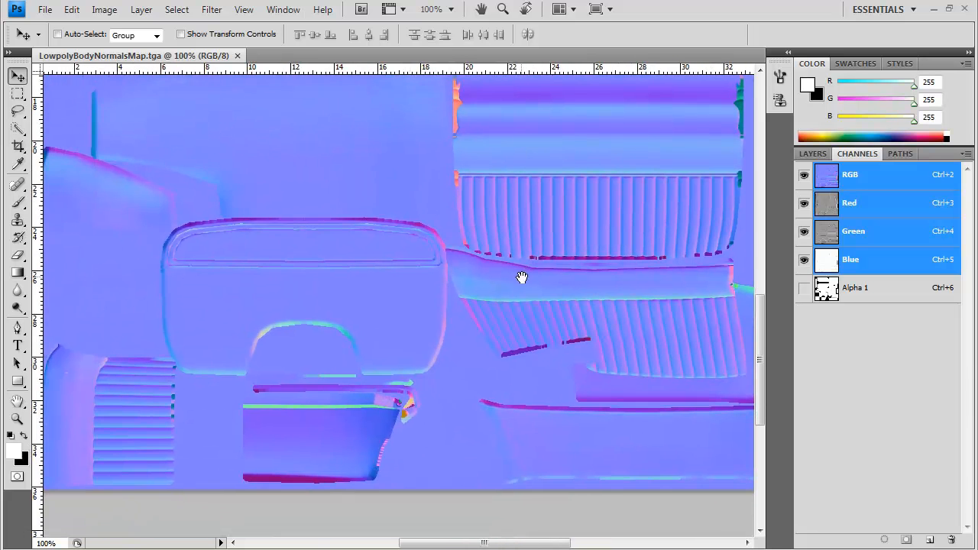
{"action": "left_click_drag", "start_coordinate": [473, 314], "coordinate": [444, 280]}
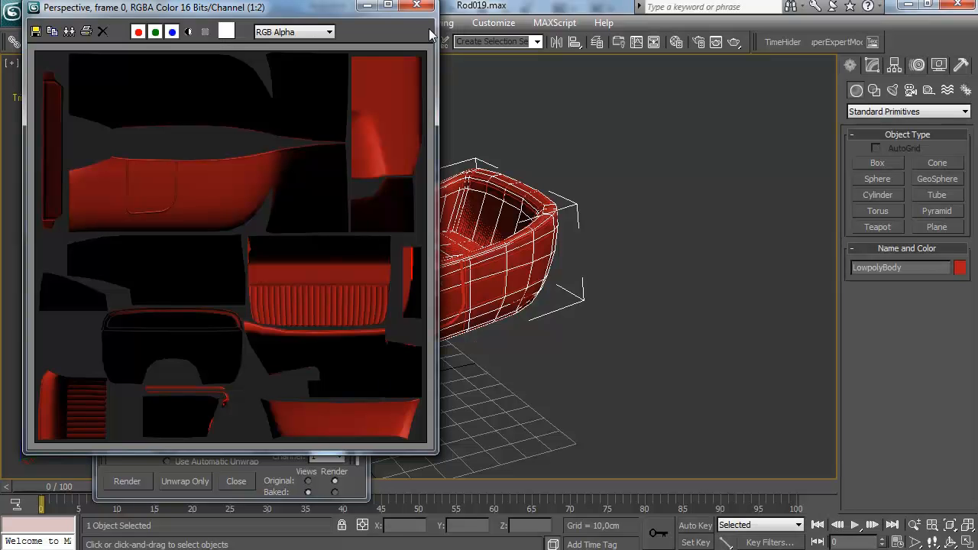
{"action": "left_click", "coordinate": [417, 5]}
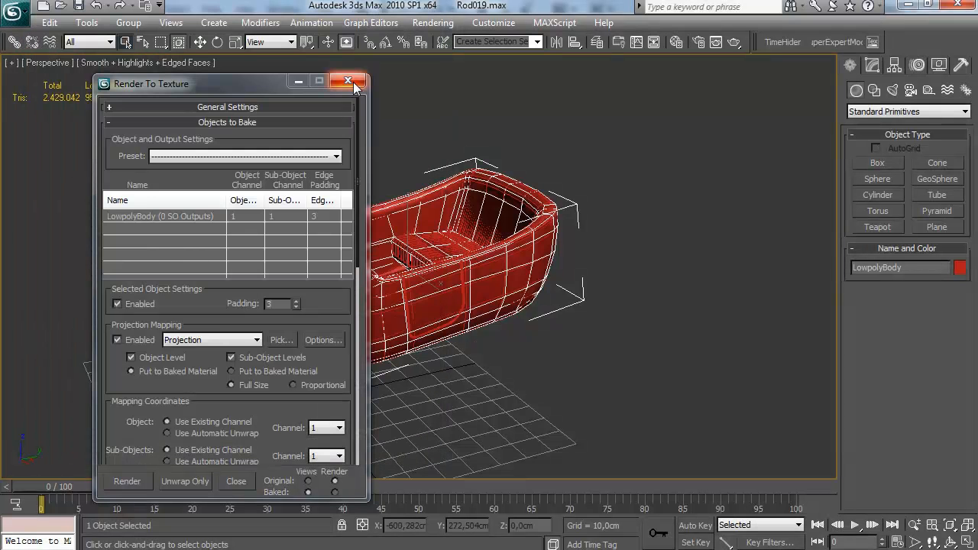
Move the Render To Texture window clear of the car body and frame the whole model.
{"action": "left_click_drag", "start_coordinate": [437, 191], "coordinate": [448, 258], "text": "alt"}
{"action": "scroll", "coordinate": [448, 258], "scroll_direction": "up", "scroll_amount": 4}
{"action": "middle_click_drag", "start_coordinate": [448, 257], "coordinate": [663, 234], "text": "alt"}
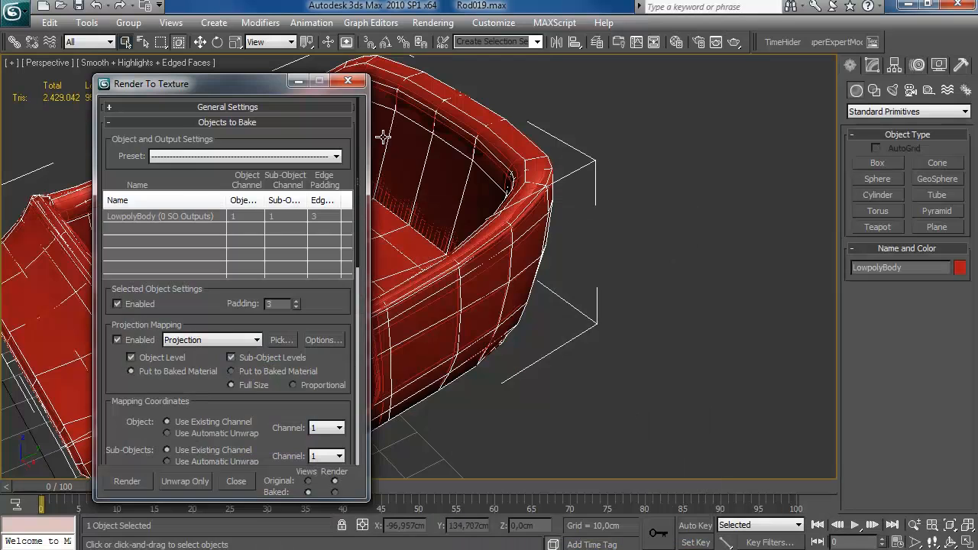
{"action": "left_click_drag", "start_coordinate": [273, 85], "coordinate": [761, 111]}
{"action": "middle_click_drag", "start_coordinate": [429, 203], "coordinate": [425, 196]}
{"action": "scroll", "coordinate": [452, 188], "scroll_direction": "down", "scroll_amount": 4}
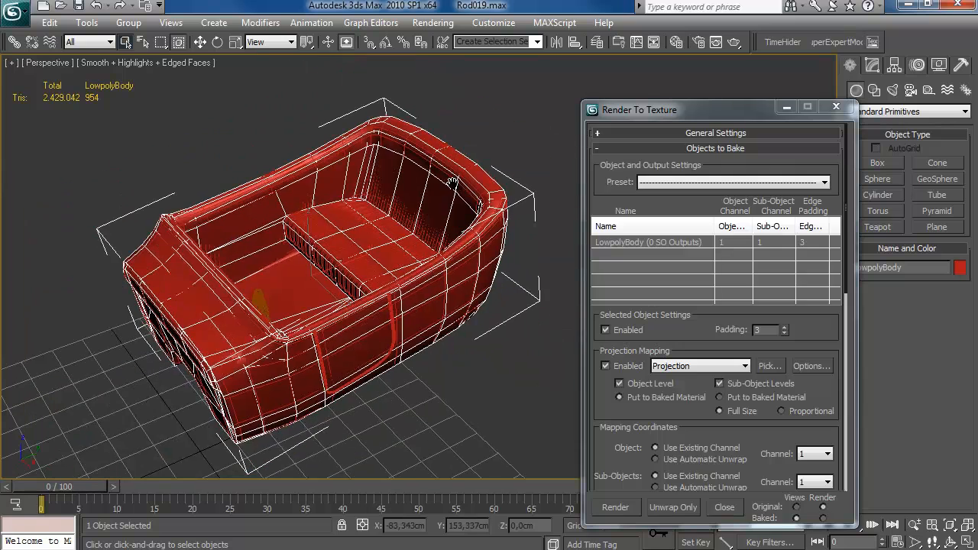
Convert the unused 07 - Default material to a DirectX Shader, keeping the old material as a sub-material.
{"action": "key", "text": "m"}
{"action": "left_click", "coordinate": [586, 117]}
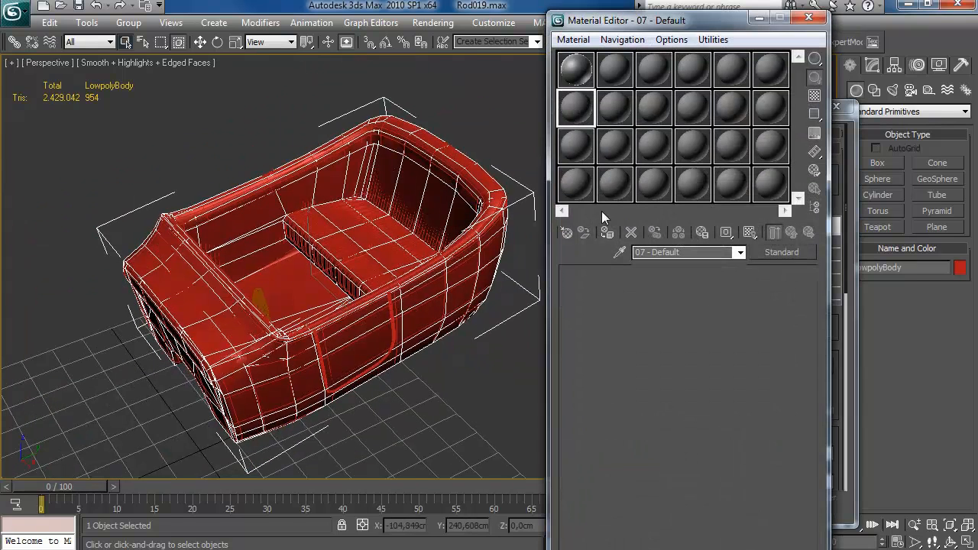
{"action": "left_click", "coordinate": [783, 253]}
{"action": "double_click", "coordinate": [492, 170]}
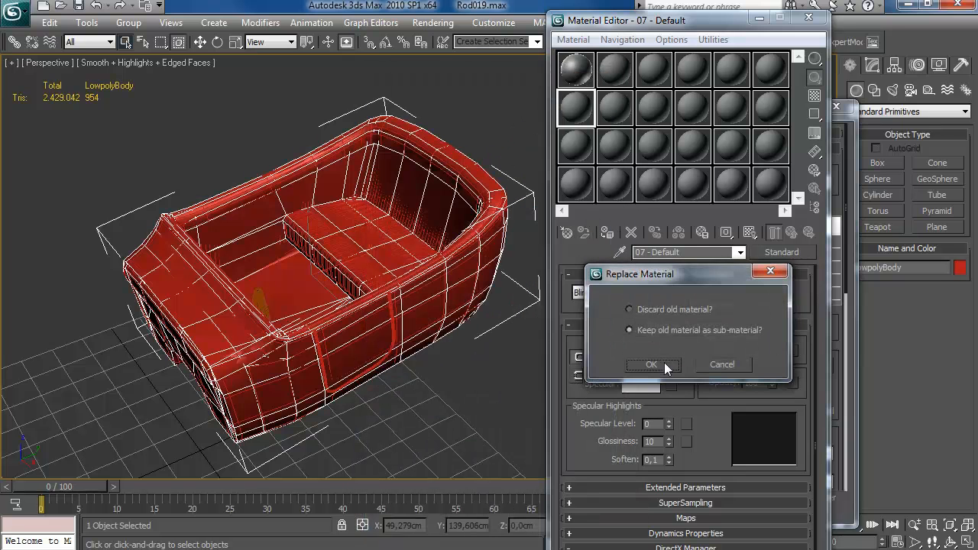
{"action": "left_click", "coordinate": [592, 367]}
Load Xoliulshader_1.3_noshadows.fx from the Xoliulshader releaseversions folder as the material's effect file.
{"action": "left_click", "coordinate": [683, 295]}
{"action": "left_click", "coordinate": [194, 35]}
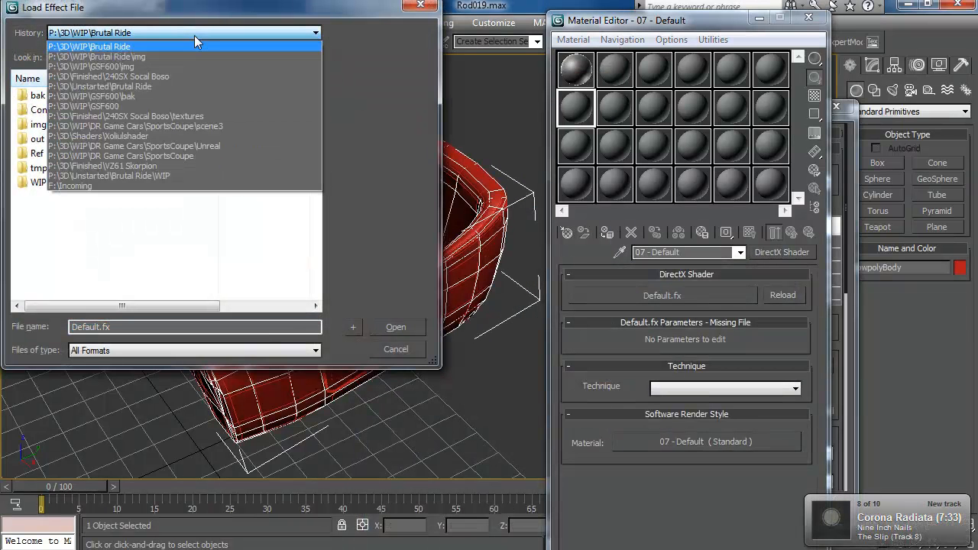
{"action": "left_click", "coordinate": [149, 136]}
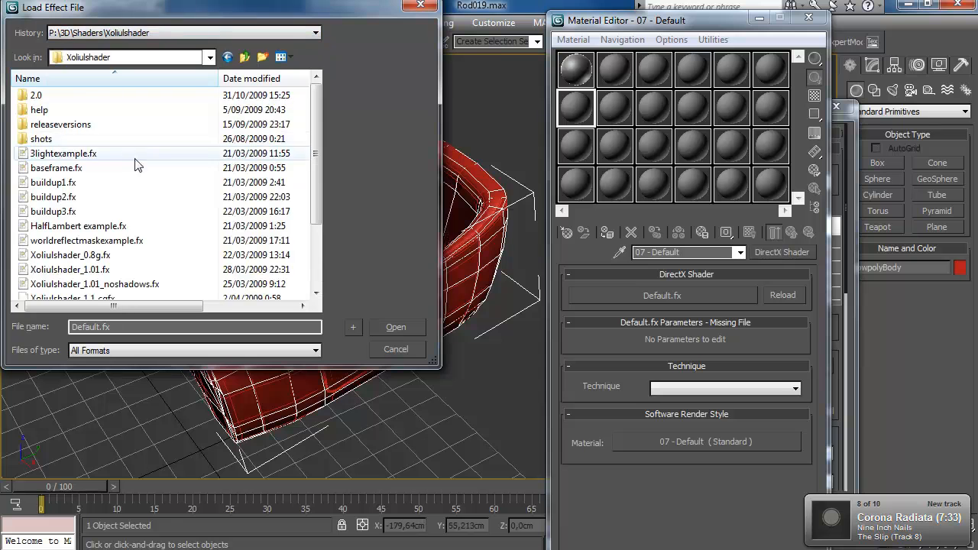
{"action": "double_click", "coordinate": [114, 126]}
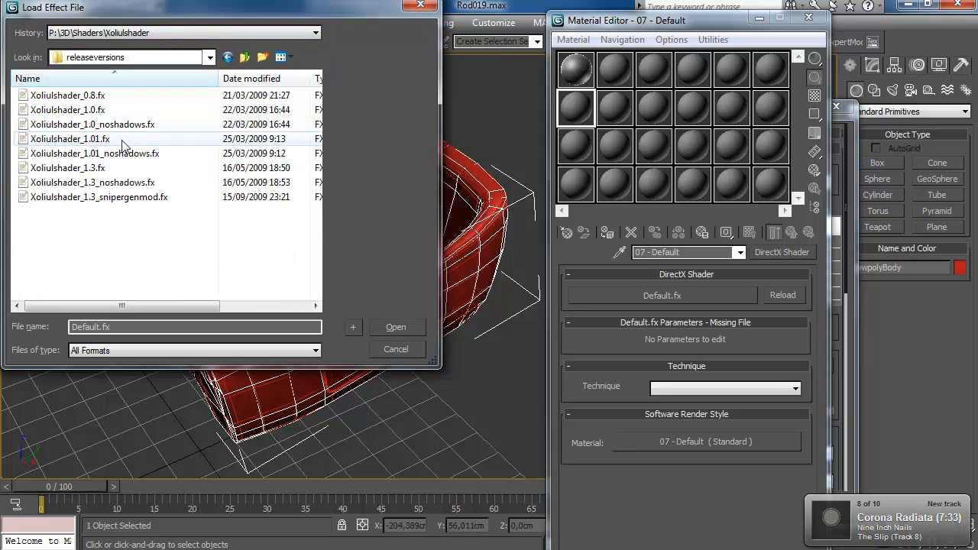
{"action": "double_click", "coordinate": [134, 183]}
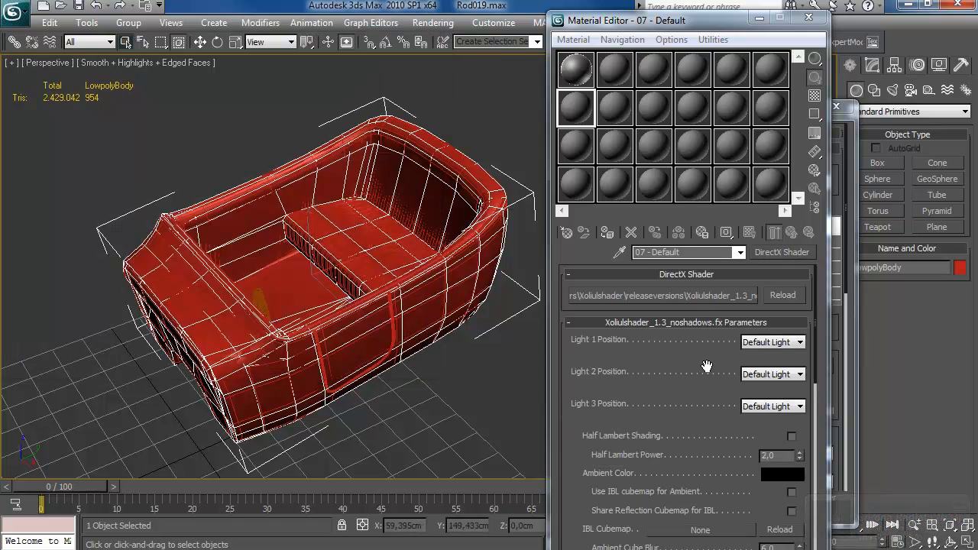
Load LowpolyBodyNormalsMap.tga from the Brutal Ride img folder as the shader's normal map.
{"action": "left_click_drag", "start_coordinate": [714, 369], "coordinate": [686, 306]}
{"action": "scroll", "coordinate": [673, 366], "scroll_direction": "down", "scroll_amount": 5}
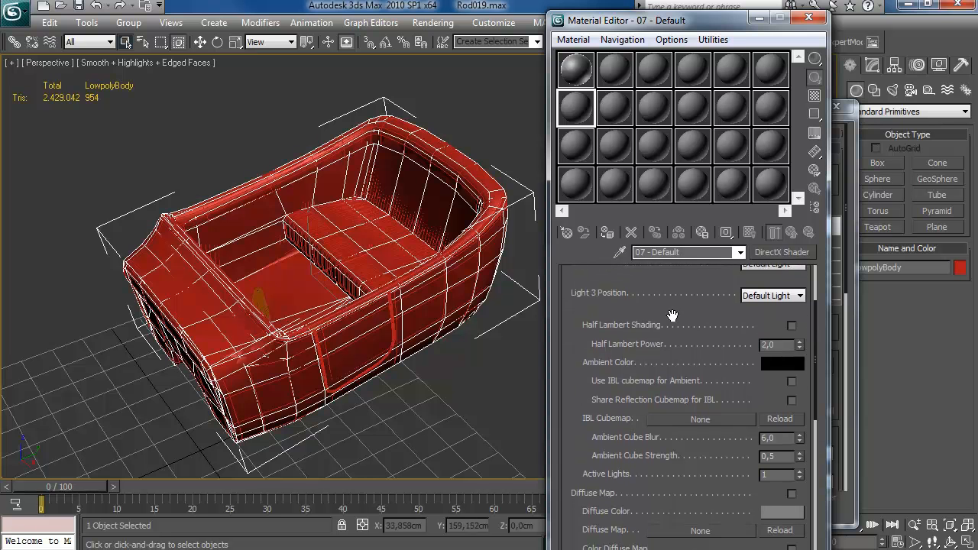
{"action": "scroll", "coordinate": [641, 390], "scroll_direction": "down", "scroll_amount": 3}
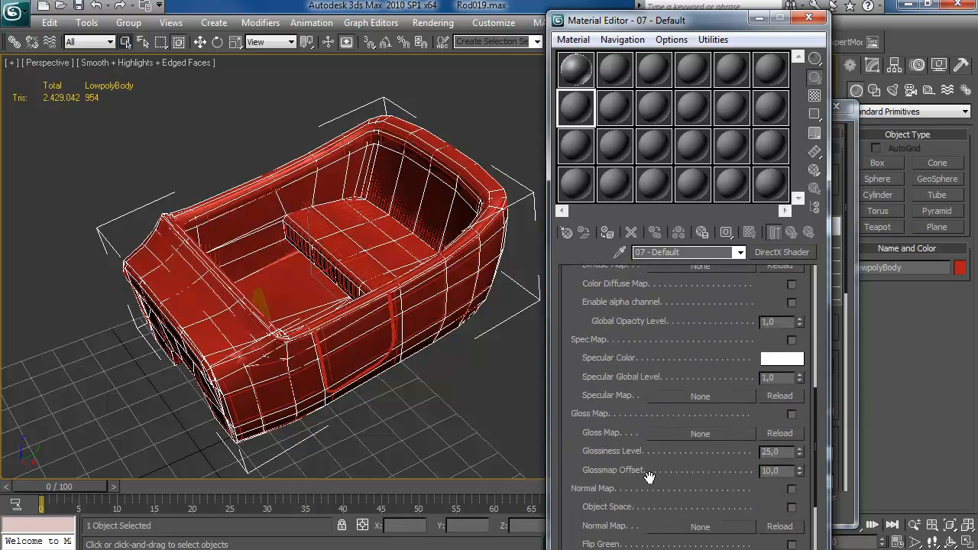
{"action": "scroll", "coordinate": [648, 477], "scroll_direction": "down", "scroll_amount": 1}
{"action": "left_click", "coordinate": [675, 471]}
{"action": "left_click", "coordinate": [673, 85]}
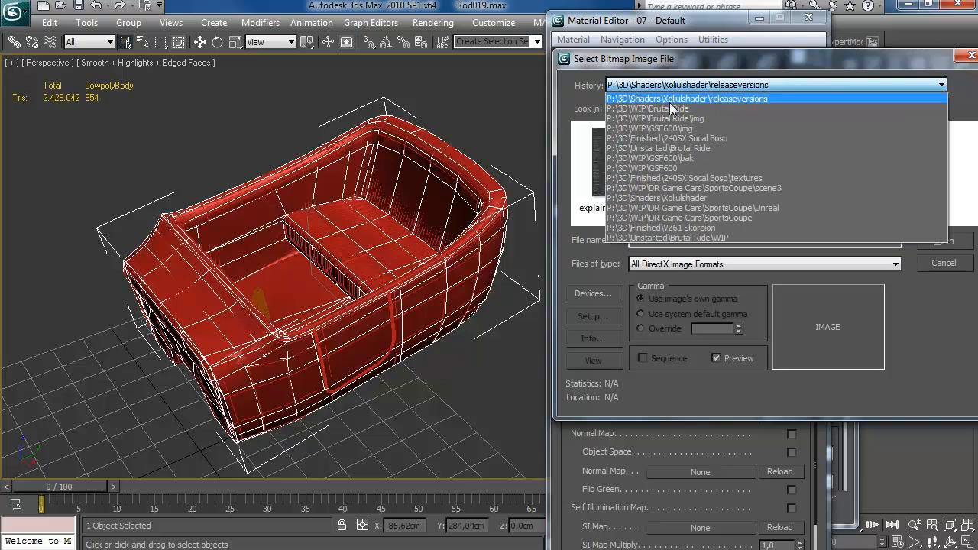
{"action": "left_click", "coordinate": [672, 118]}
{"action": "double_click", "coordinate": [609, 153]}
{"action": "scroll", "coordinate": [691, 405], "scroll_direction": "down", "scroll_amount": 1}
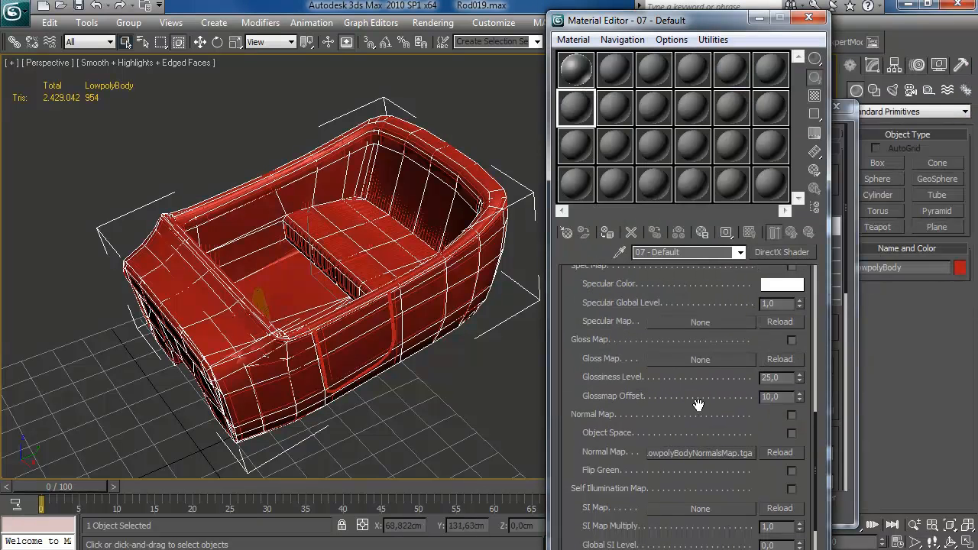
Assign the shader material to LowpolyBody and hide the overlapping high-poly body.
{"action": "left_click", "coordinate": [607, 231]}
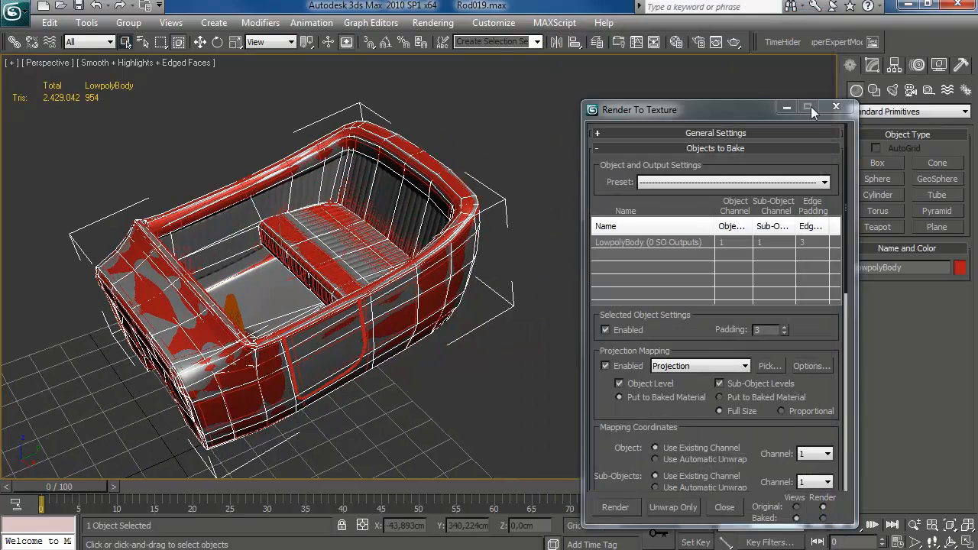
{"action": "left_click", "coordinate": [812, 106]}
{"action": "middle_click_drag", "start_coordinate": [483, 243], "coordinate": [555, 234]}
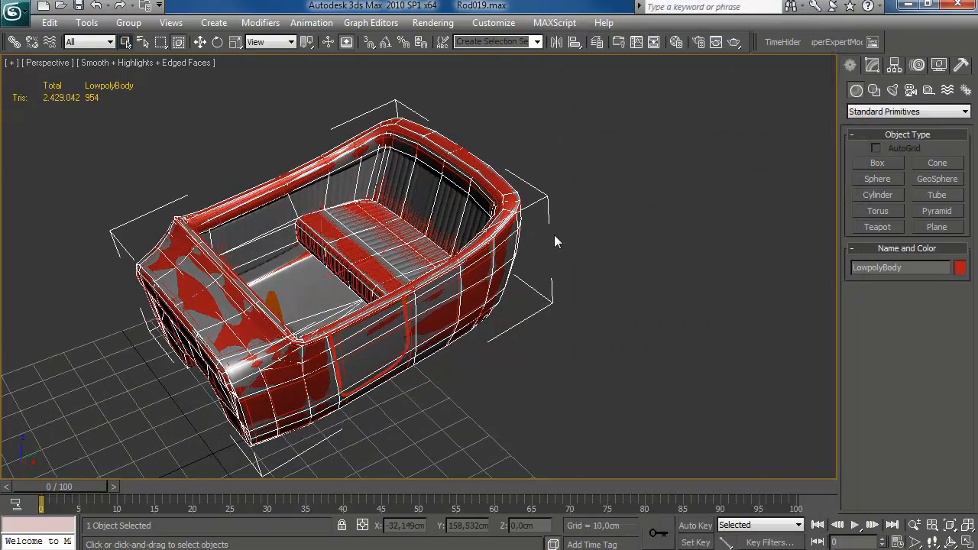
{"action": "right_click", "coordinate": [553, 234]}
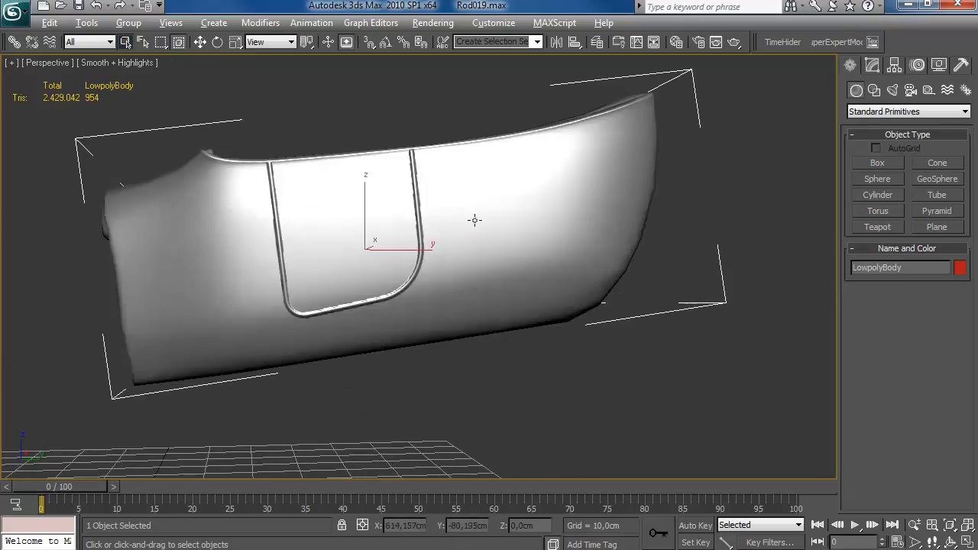
Examine the normal-mapped low-poly body from the sides, seat, interior and rear for shading errors.
{"action": "middle_click_drag", "start_coordinate": [634, 237], "coordinate": [584, 297], "text": "alt"}
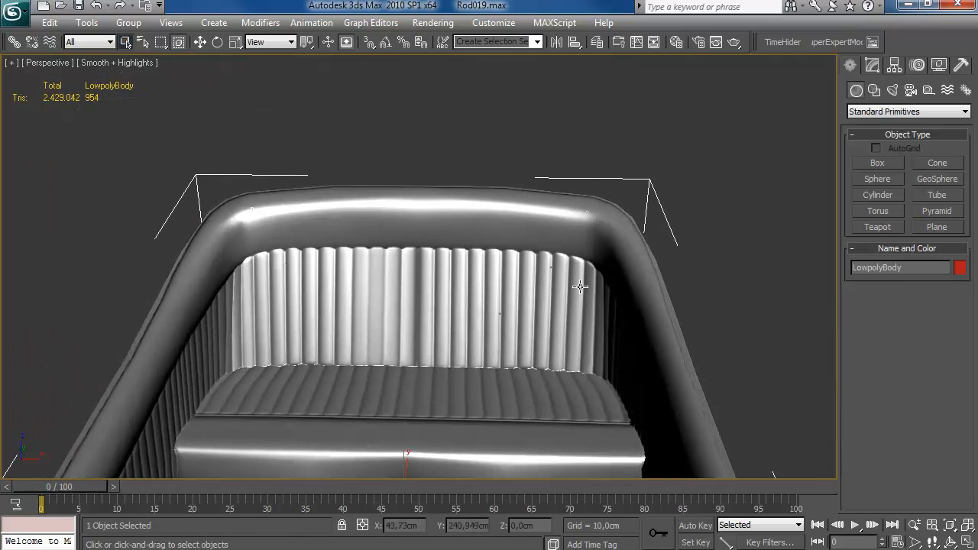
{"action": "middle_click_drag", "start_coordinate": [523, 270], "coordinate": [490, 283], "text": "alt"}
{"action": "middle_click_drag", "start_coordinate": [440, 247], "coordinate": [465, 284], "text": "alt"}
{"action": "scroll", "coordinate": [458, 279], "scroll_direction": "down", "scroll_amount": 5}
{"action": "middle_click_drag", "start_coordinate": [623, 268], "coordinate": [743, 299], "text": "alt"}
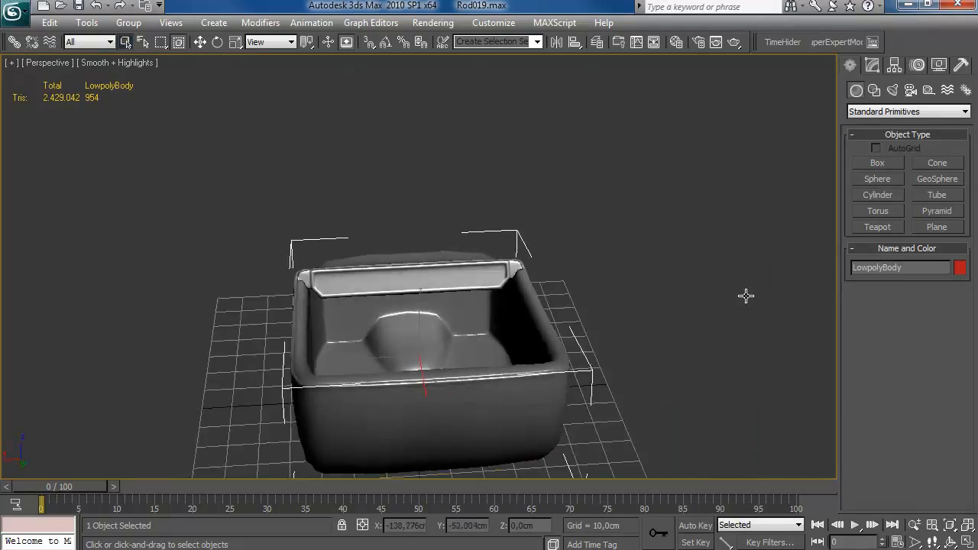
{"action": "middle_click_drag", "start_coordinate": [504, 322], "coordinate": [597, 251], "text": "alt"}
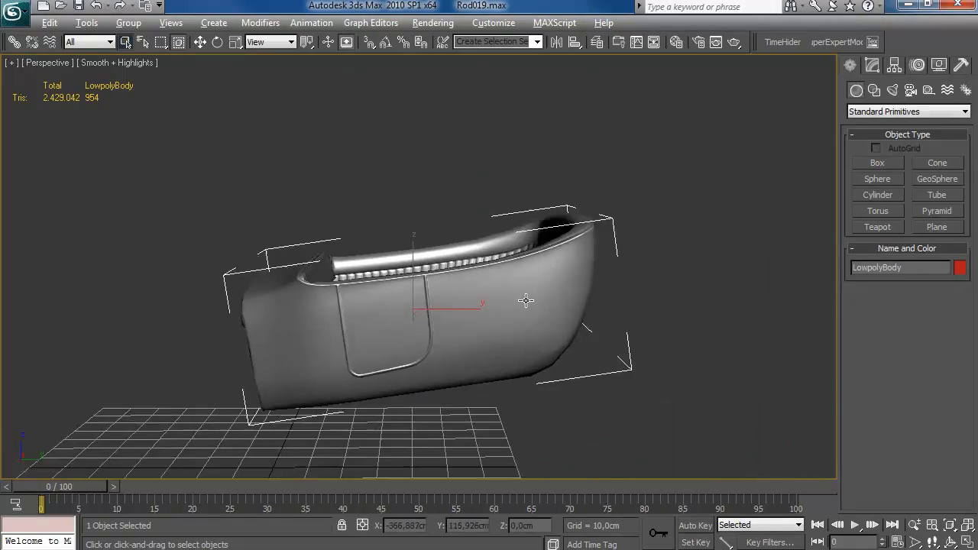
{"action": "middle_click_drag", "start_coordinate": [496, 244], "coordinate": [386, 257], "text": "alt"}
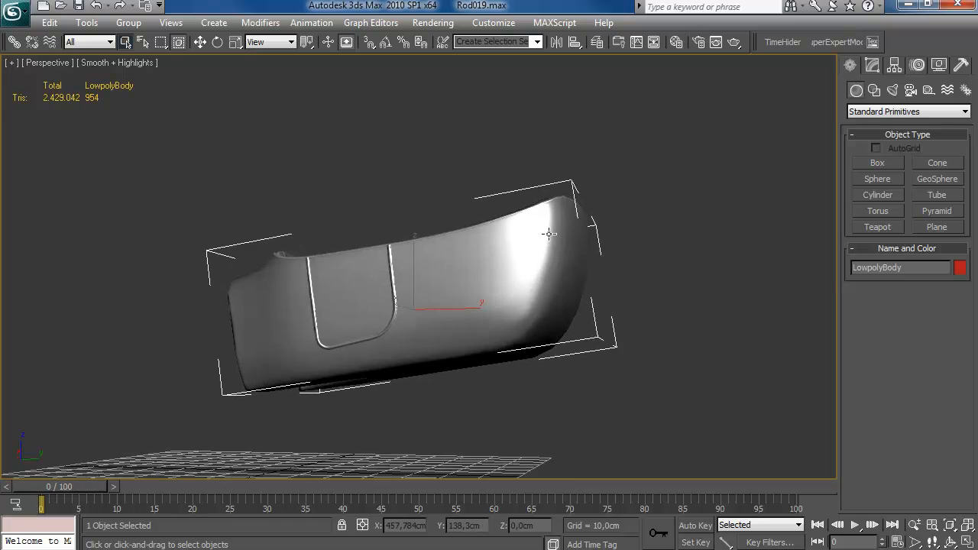
Enter polygon editing on the body's Editable Poly base, activate the Turn tool and display edged faces.
{"action": "left_click", "coordinate": [873, 66]}
{"action": "left_click", "coordinate": [895, 177]}
{"action": "left_click", "coordinate": [924, 289]}
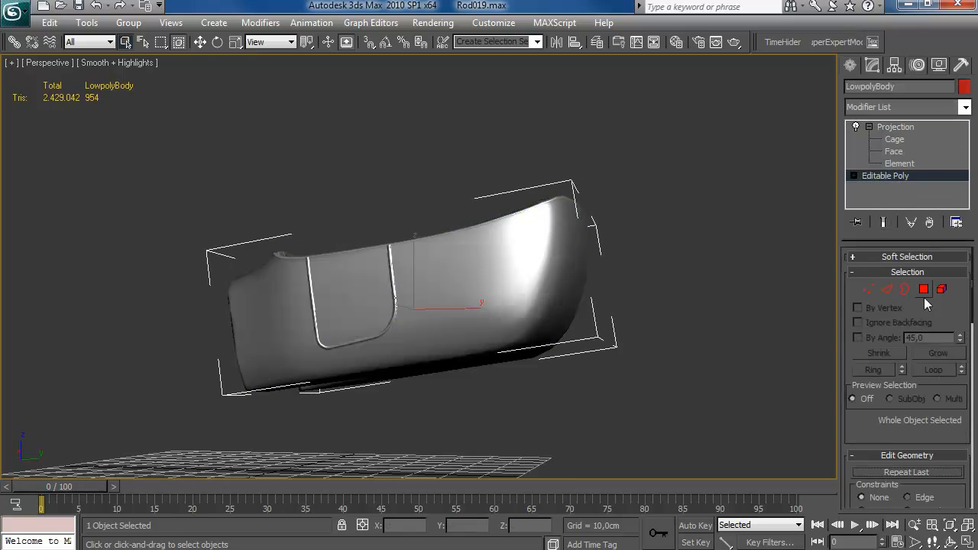
{"action": "scroll", "coordinate": [882, 438], "scroll_direction": "down", "scroll_amount": 5}
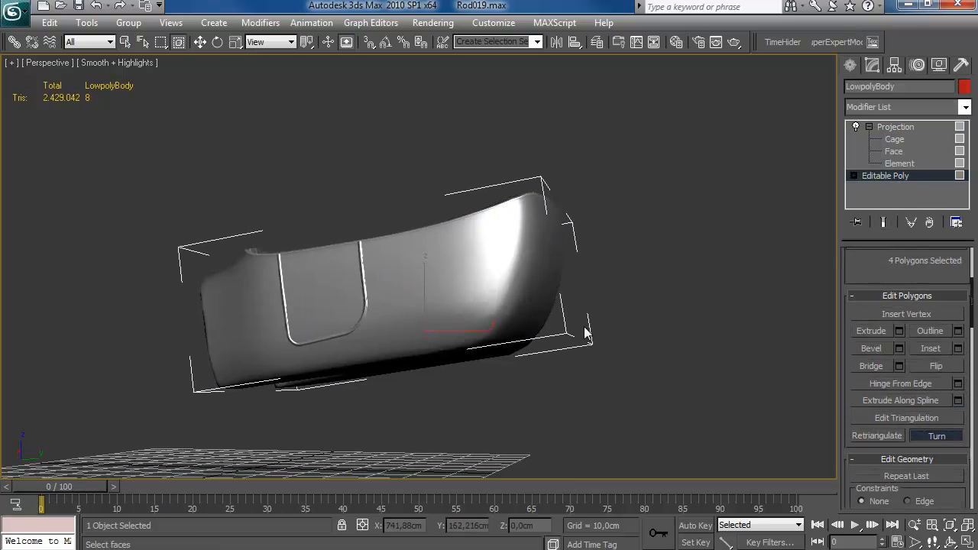
{"action": "scroll", "coordinate": [558, 310], "scroll_direction": "up", "scroll_amount": 5}
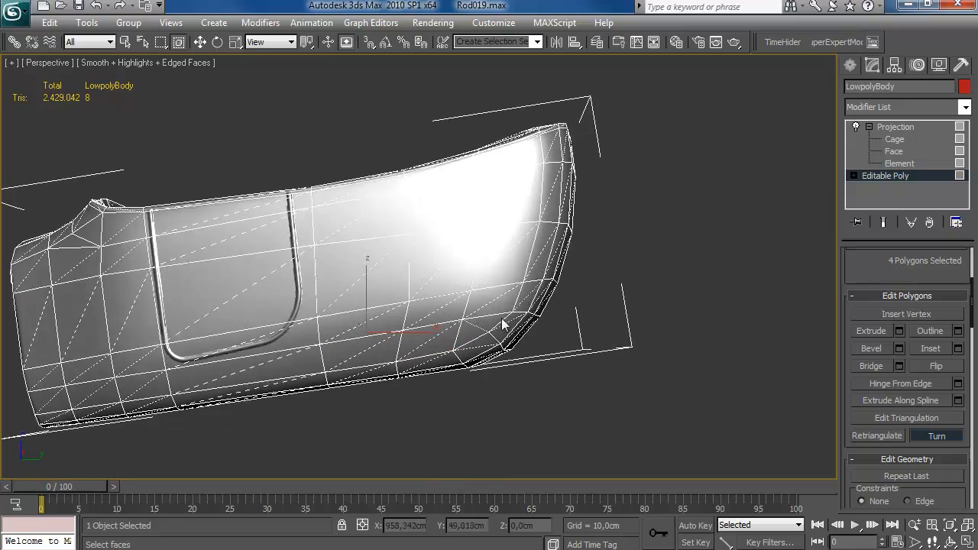
Examine the body's triangulation around the rear corner, the underside and the seat.
{"action": "middle_click_drag", "start_coordinate": [505, 372], "coordinate": [301, 339], "text": "alt"}
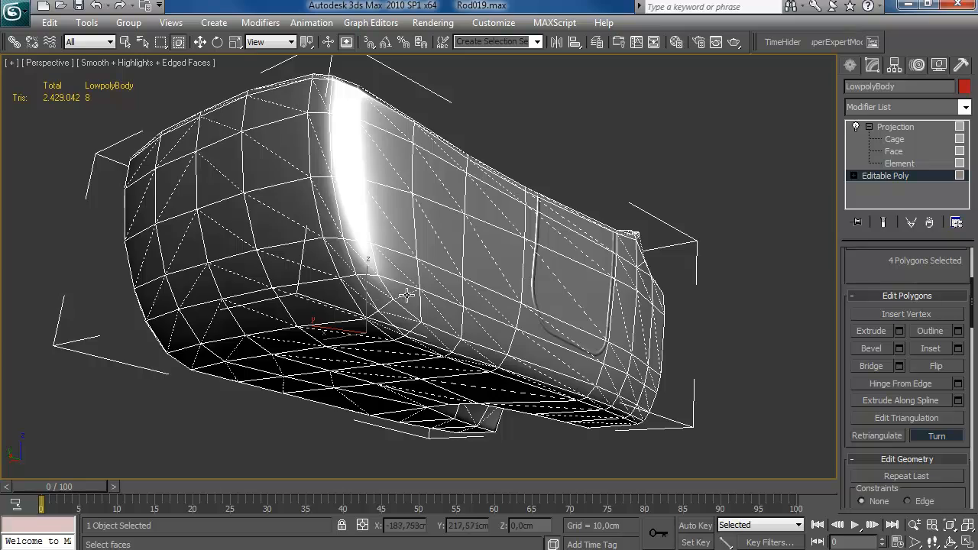
{"action": "middle_click_drag", "start_coordinate": [445, 316], "coordinate": [401, 253], "text": "alt"}
{"action": "middle_click_drag", "start_coordinate": [396, 359], "coordinate": [403, 293], "text": "alt"}
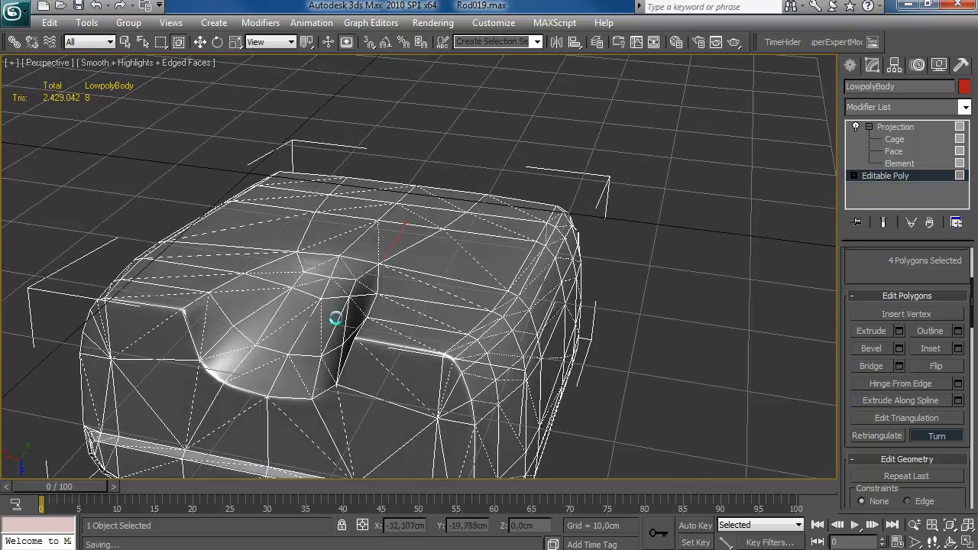
{"action": "middle_click_drag", "start_coordinate": [295, 363], "coordinate": [523, 355], "text": "alt"}
{"action": "middle_click_drag", "start_coordinate": [480, 304], "coordinate": [515, 327], "text": "alt"}
{"action": "scroll", "coordinate": [463, 327], "scroll_direction": "up", "scroll_amount": 3}
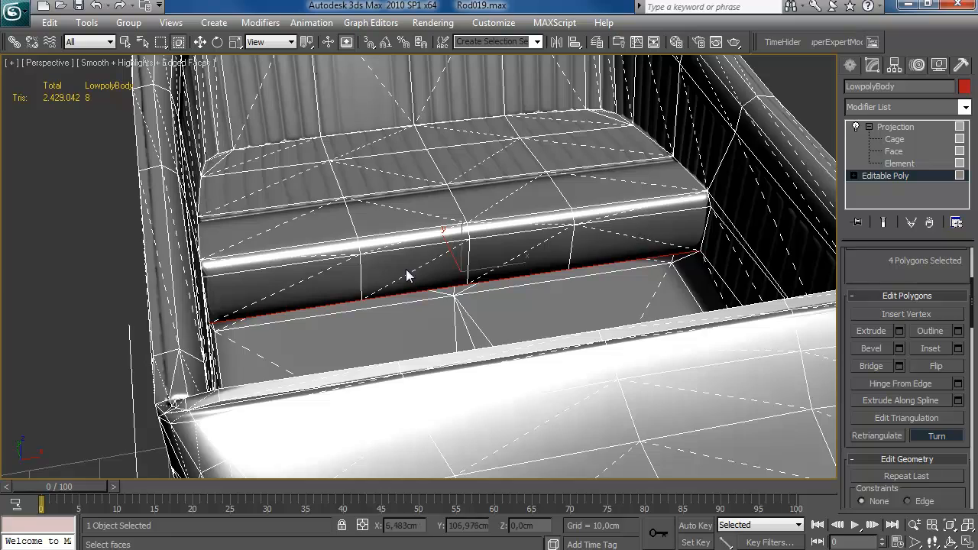
{"action": "scroll", "coordinate": [408, 300], "scroll_direction": "down", "scroll_amount": 2}
Turn the diagonal edges across the top of the seat so they run in a consistent direction.
{"action": "middle_click_drag", "start_coordinate": [409, 300], "coordinate": [356, 229], "text": "alt"}
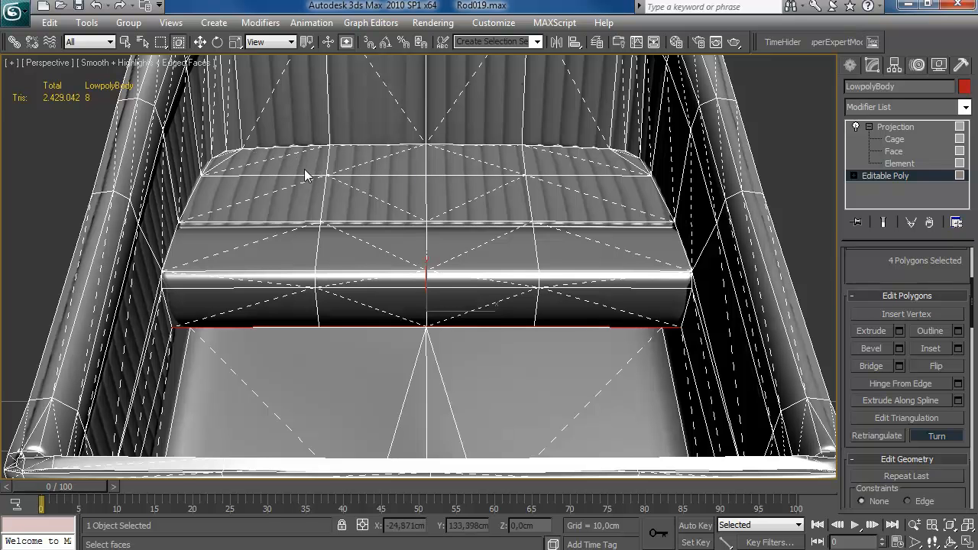
{"action": "middle_click_drag", "start_coordinate": [533, 215], "coordinate": [515, 199], "text": "alt"}
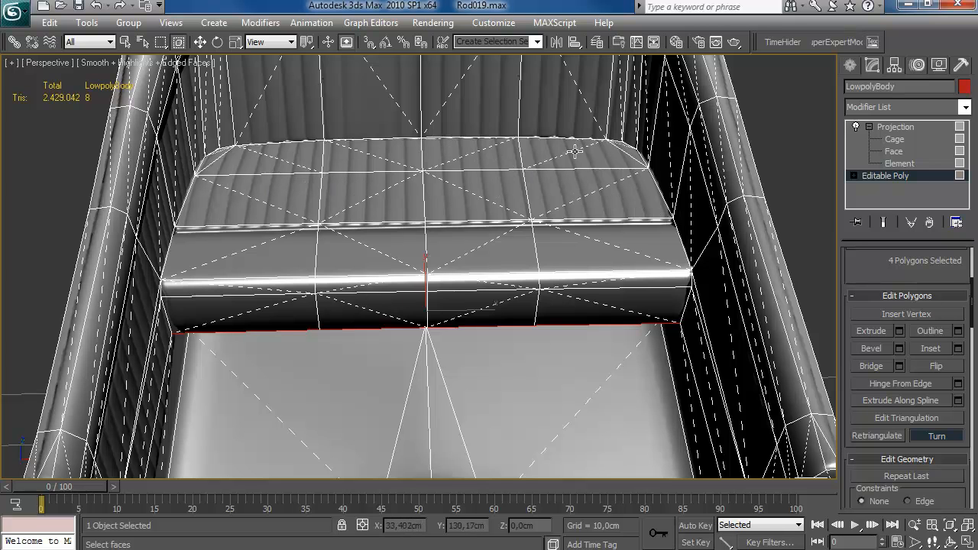
{"action": "mouse_move", "coordinate": [407, 227]}
{"action": "middle_mouse_down", "text": "alt"}
{"action": "mouse_move", "coordinate": [447, 209]}
{"action": "mouse_move", "coordinate": [420, 229]}
{"action": "middle_mouse_up", "text": "alt"}
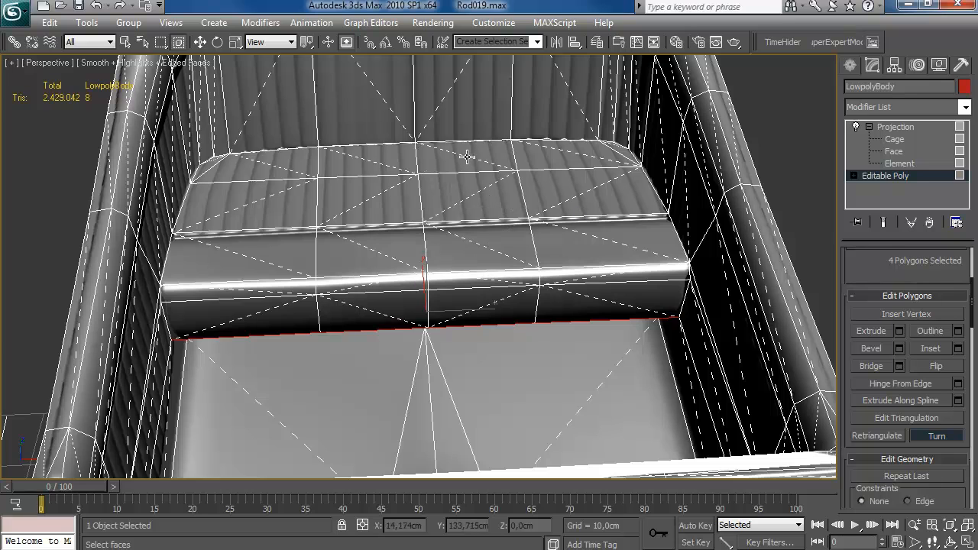
{"action": "middle_click_drag", "start_coordinate": [579, 181], "coordinate": [526, 223], "text": "alt"}
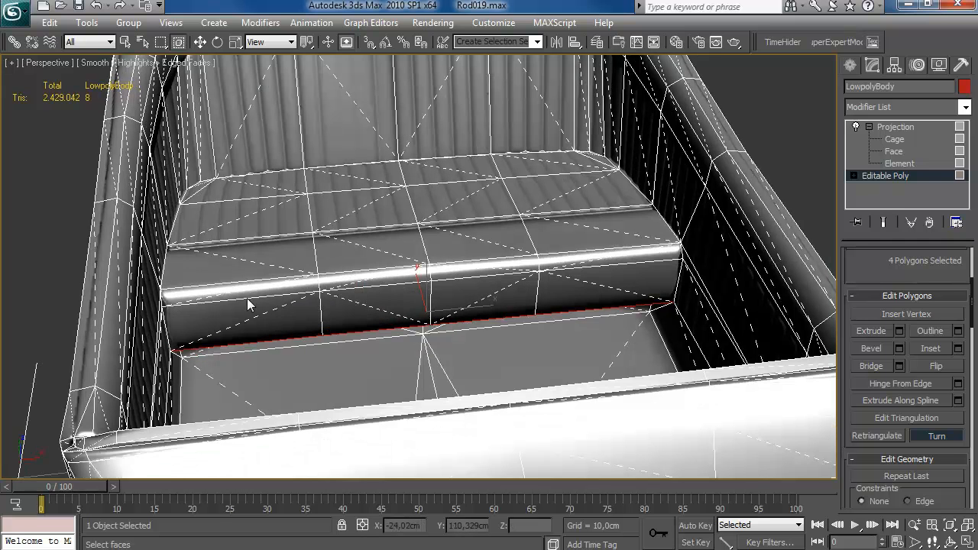
{"action": "middle_click_drag", "start_coordinate": [327, 285], "coordinate": [360, 327], "text": "alt"}
Leave polygon editing for object creation mode and turn off edged faces on the full body.
{"action": "scroll", "coordinate": [397, 284], "scroll_direction": "down", "scroll_amount": 5}
{"action": "middle_click_drag", "start_coordinate": [396, 284], "coordinate": [592, 240], "text": "alt"}
{"action": "left_click", "coordinate": [850, 66]}
{"action": "middle_click_drag", "start_coordinate": [512, 225], "coordinate": [515, 204]}
{"action": "key", "text": "F4"}
{"action": "middle_click_drag", "start_coordinate": [492, 239], "coordinate": [377, 225], "text": "alt"}
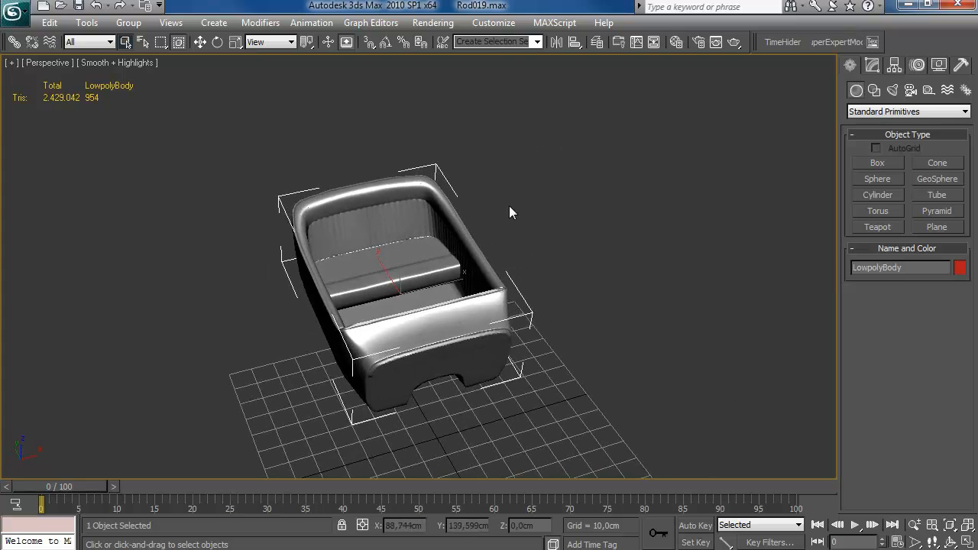
Open Render To Texture and unhide the high-poly body.
{"action": "key", "text": "0"}
{"action": "right_click", "coordinate": [473, 174]}
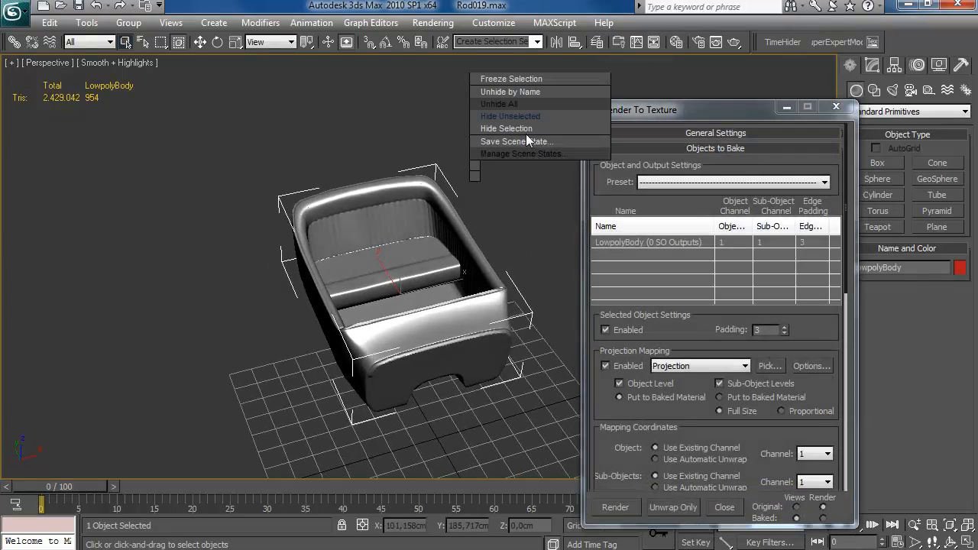
{"action": "left_click", "coordinate": [494, 183]}
{"action": "right_click", "coordinate": [505, 160]}
{"action": "left_click", "coordinate": [530, 96]}
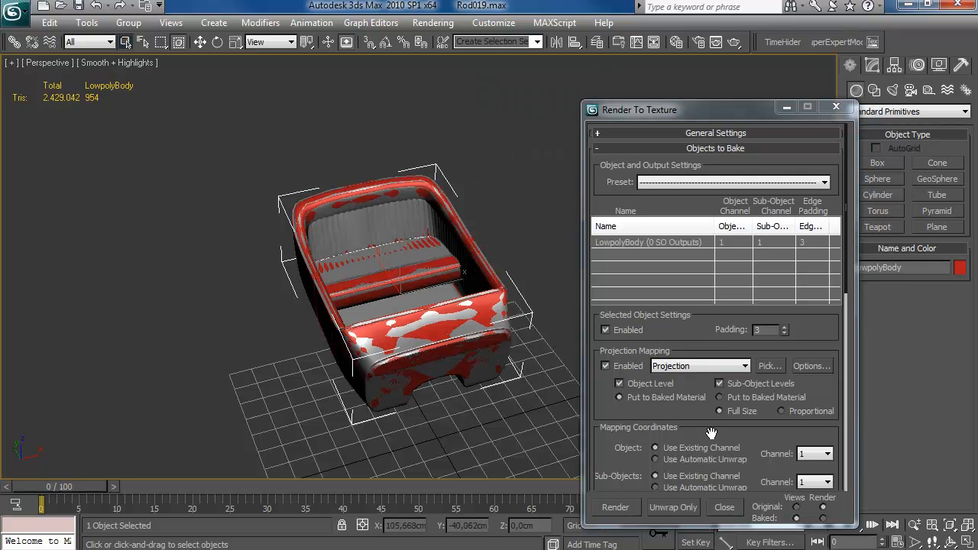
Bake the low-poly body's texture with the current projection settings, closing the rendered preview and Render To Texture.
{"action": "left_click", "coordinate": [616, 507]}
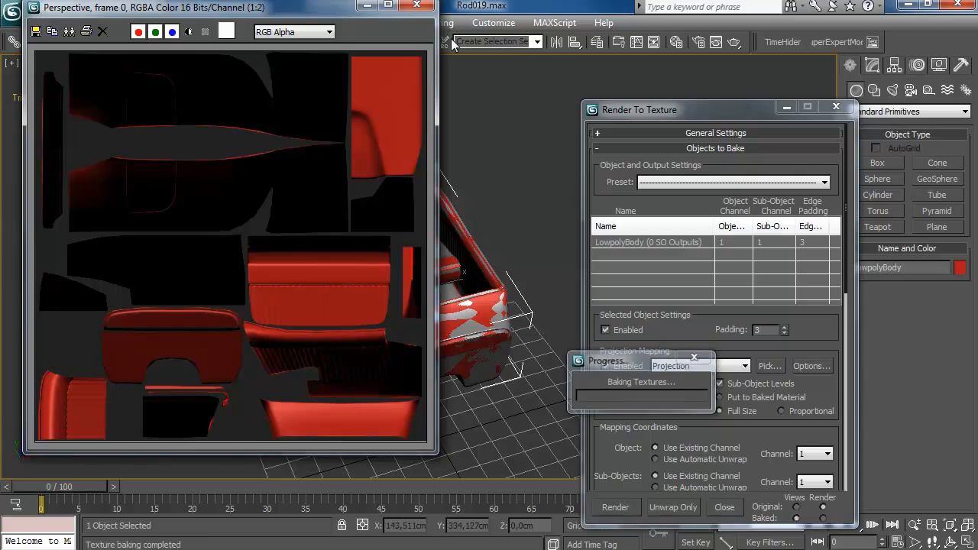
{"action": "left_click", "coordinate": [416, 5]}
{"action": "left_click", "coordinate": [836, 107]}
Reload LowpolyBodyNormalsMap.tga in the normal map slot of the 07 - Default DirectX material and check the body's shading.
{"action": "middle_click_drag", "start_coordinate": [546, 228], "coordinate": [668, 214], "text": "alt"}
{"action": "scroll", "coordinate": [600, 227], "scroll_direction": "up", "scroll_amount": 3}
{"action": "middle_click_drag", "start_coordinate": [601, 227], "coordinate": [590, 221]}
{"action": "key", "text": "m"}
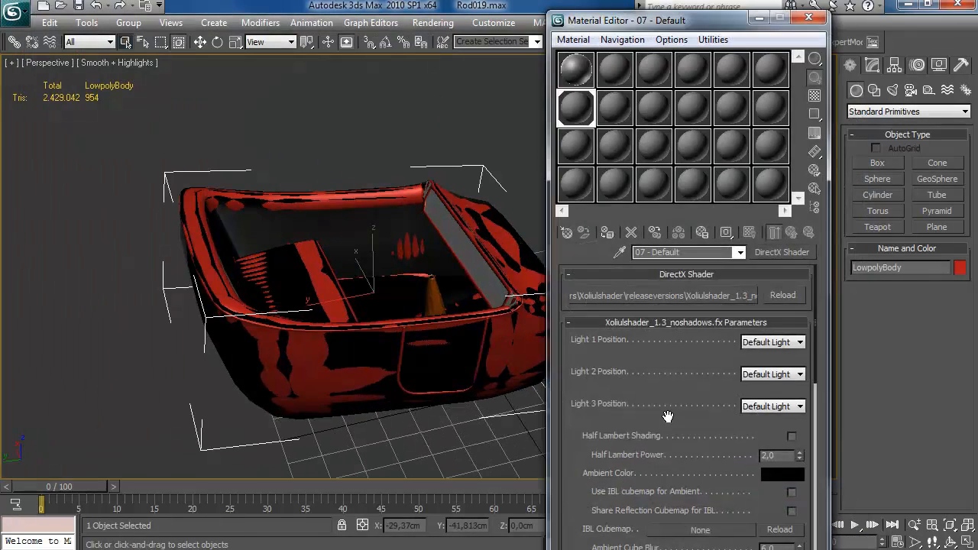
{"action": "scroll", "coordinate": [684, 394], "scroll_direction": "down", "scroll_amount": 10}
{"action": "scroll", "coordinate": [684, 394], "scroll_direction": "down", "scroll_amount": 2}
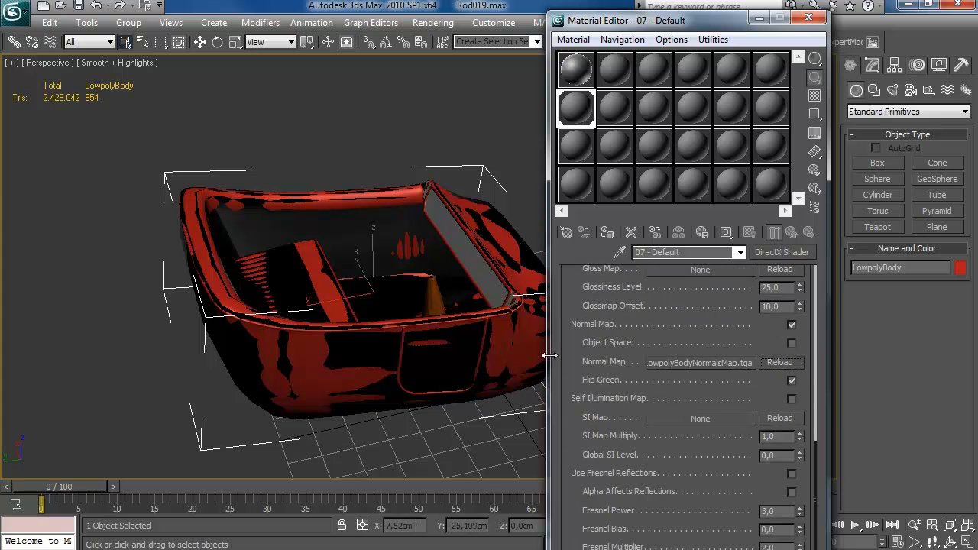
{"action": "left_click", "coordinate": [686, 360]}
{"action": "left_click", "coordinate": [942, 242]}
{"action": "middle_click_drag", "start_coordinate": [451, 306], "coordinate": [382, 182]}
{"action": "scroll", "coordinate": [768, 360], "scroll_direction": "down", "scroll_amount": 1}
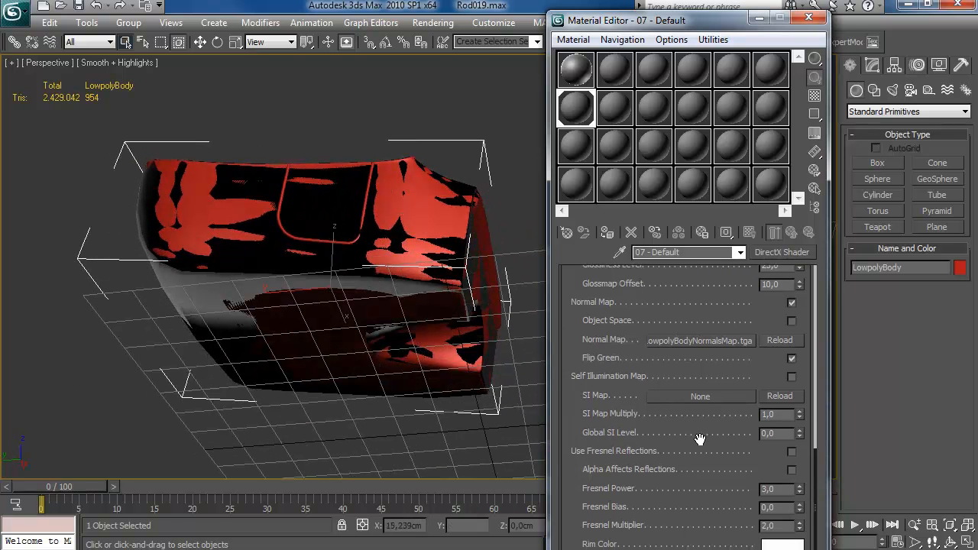
Apply the 07 - Default material with Flip Green enabled to the low-poly body and close the Material Editor.
{"action": "left_click", "coordinate": [790, 350]}
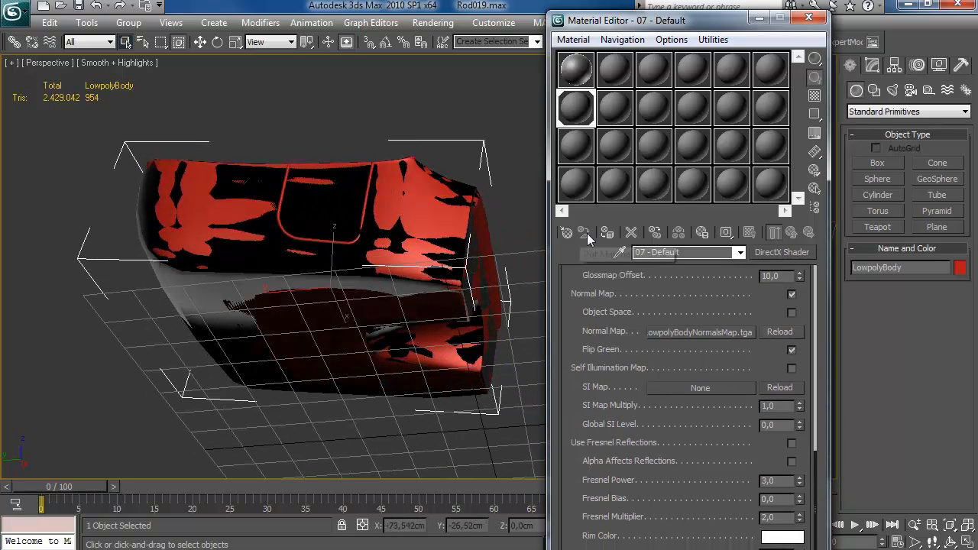
{"action": "left_click", "coordinate": [605, 238]}
{"action": "middle_click_drag", "start_coordinate": [462, 269], "coordinate": [389, 224], "text": "alt"}
{"action": "left_click", "coordinate": [810, 18]}
Add an Unwrap UVW modifier on top of the low-poly body's stack and open its UVs for editing.
{"action": "left_click", "coordinate": [870, 66]}
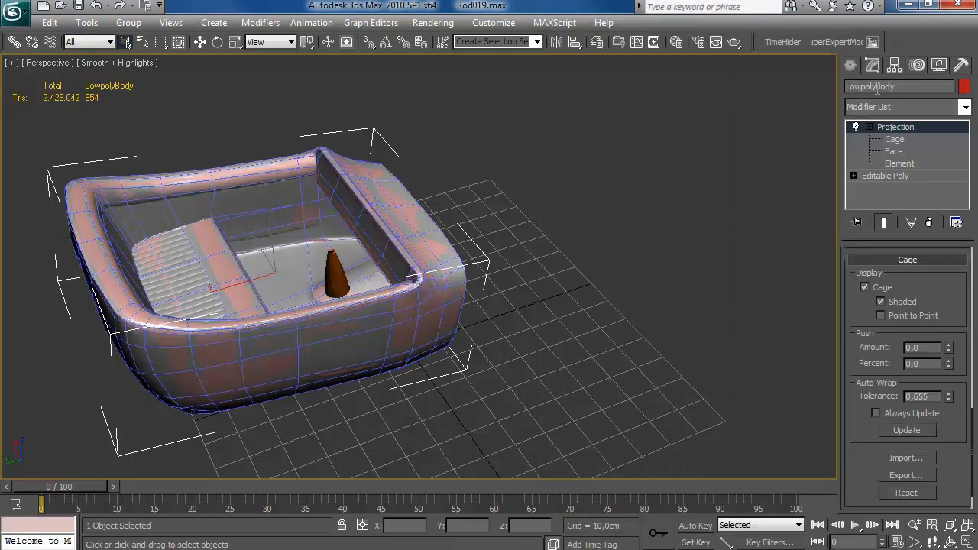
{"action": "left_click", "coordinate": [871, 127]}
{"action": "left_click", "coordinate": [885, 105]}
{"action": "key", "text": "u"}
{"action": "key", "text": "Return"}
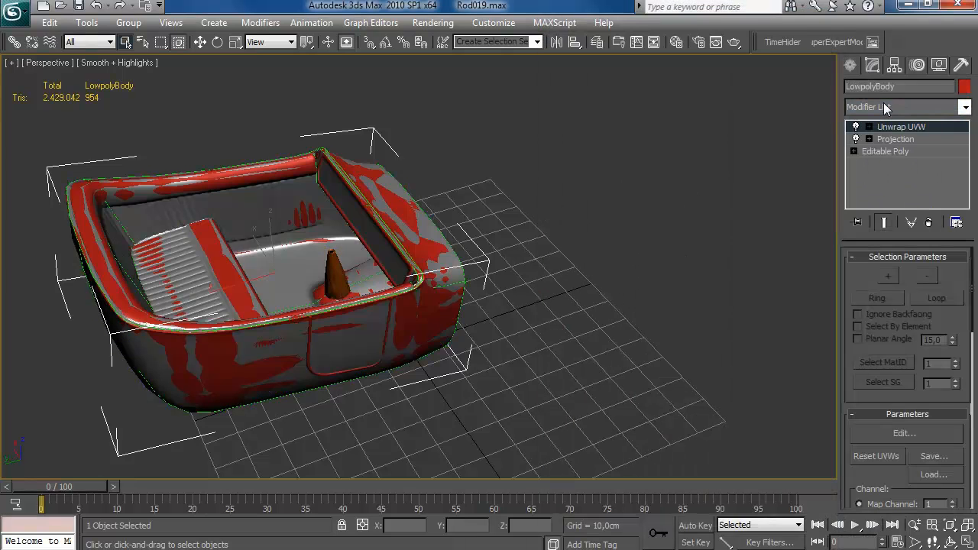
{"action": "left_click", "coordinate": [905, 430]}
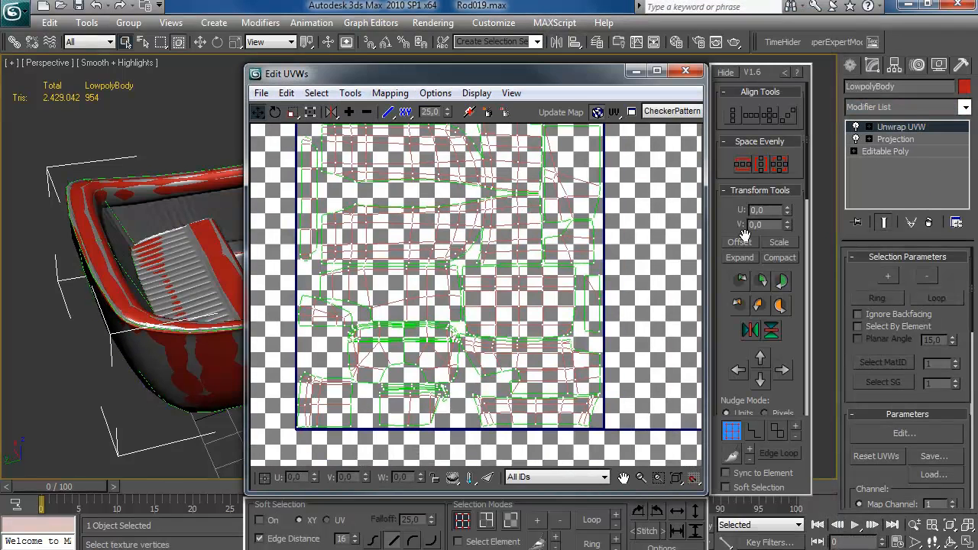
Select the small rectangular UV island at the right edge of the layout and examine its faces beneath the seat.
{"action": "left_click", "coordinate": [776, 432]}
{"action": "left_click_drag", "start_coordinate": [611, 284], "coordinate": [581, 337]}
{"action": "middle_click_drag", "start_coordinate": [218, 190], "coordinate": [334, 161]}
{"action": "scroll", "coordinate": [74, 214], "scroll_direction": "up", "scroll_amount": 4}
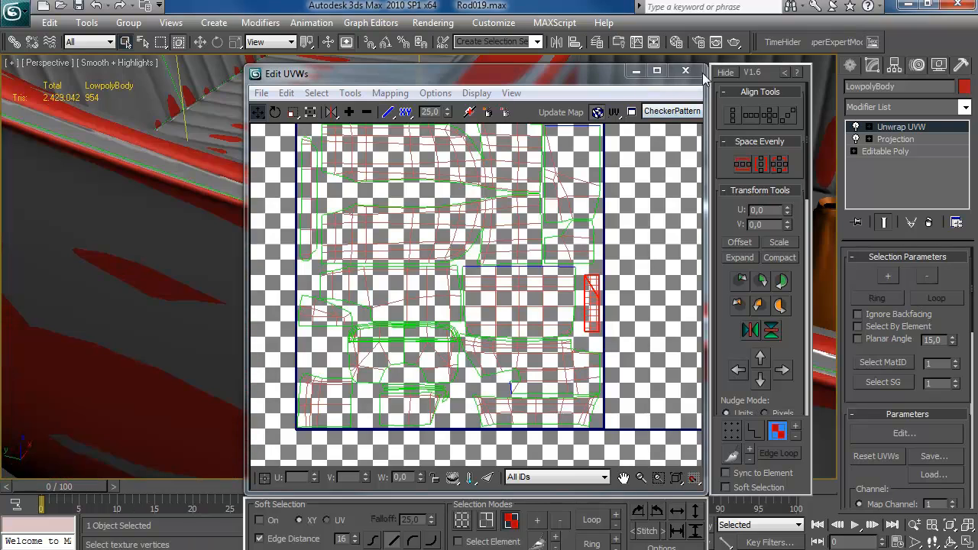
{"action": "left_click_drag", "start_coordinate": [574, 82], "coordinate": [469, 474]}
{"action": "key", "text": "z"}
{"action": "middle_click_drag", "start_coordinate": [535, 301], "coordinate": [457, 228], "text": "alt"}
{"action": "scroll", "coordinate": [377, 292], "scroll_direction": "up", "scroll_amount": 3}
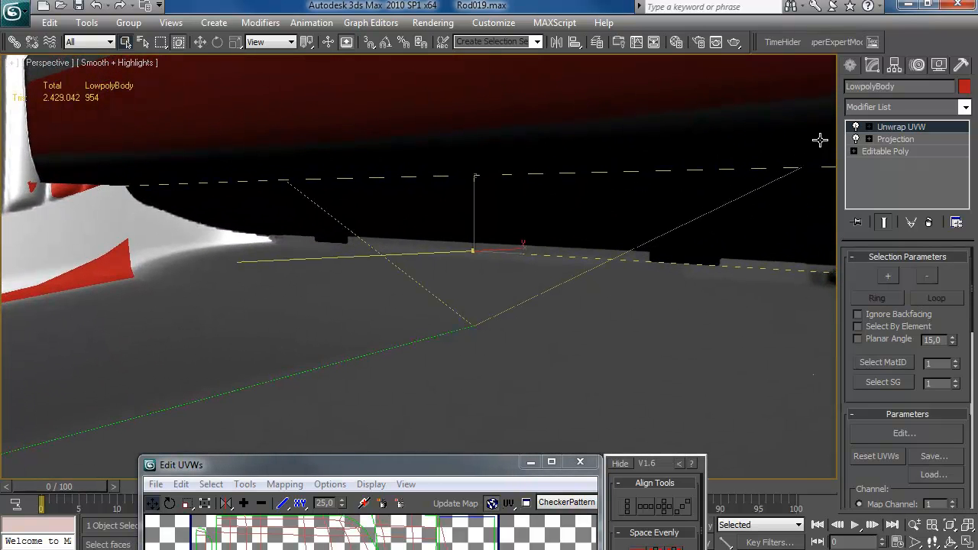
Remove the Unwrap UVW modifier from the low-poly body.
{"action": "left_click", "coordinate": [885, 128]}
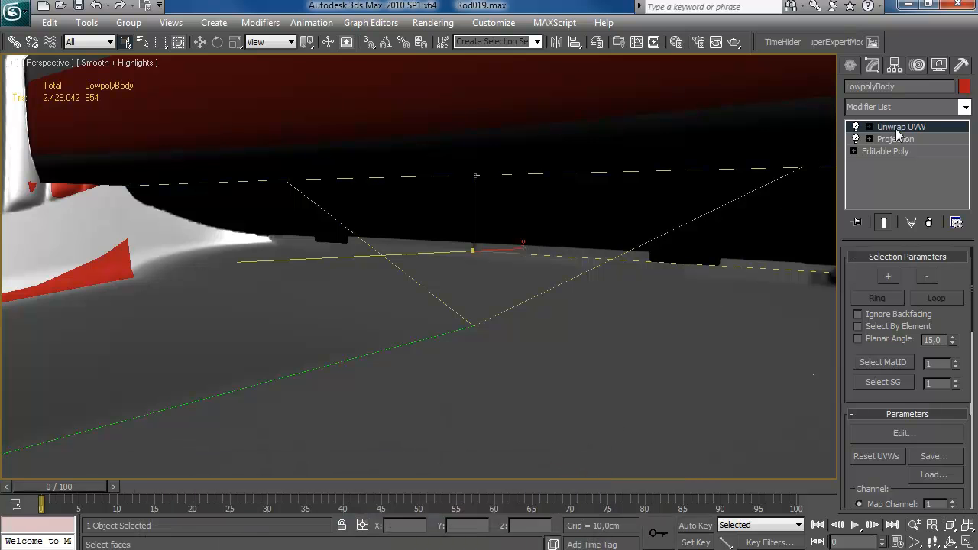
{"action": "left_click", "coordinate": [929, 224]}
{"action": "middle_click_drag", "start_coordinate": [512, 225], "coordinate": [512, 250], "text": "alt"}
{"action": "scroll", "coordinate": [706, 123], "scroll_direction": "down", "scroll_amount": 3}
Hide the low-poly body, select the high-poly body and go to its Editable Poly base level.
{"action": "left_click", "coordinate": [852, 67]}
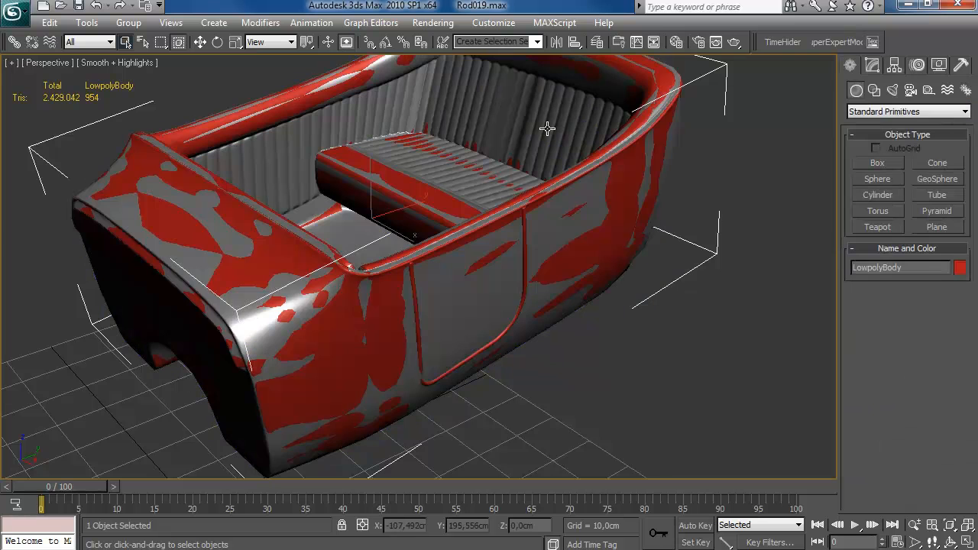
{"action": "right_click", "coordinate": [648, 188]}
{"action": "left_click", "coordinate": [688, 142]}
{"action": "left_click", "coordinate": [634, 169]}
{"action": "left_click", "coordinate": [873, 66]}
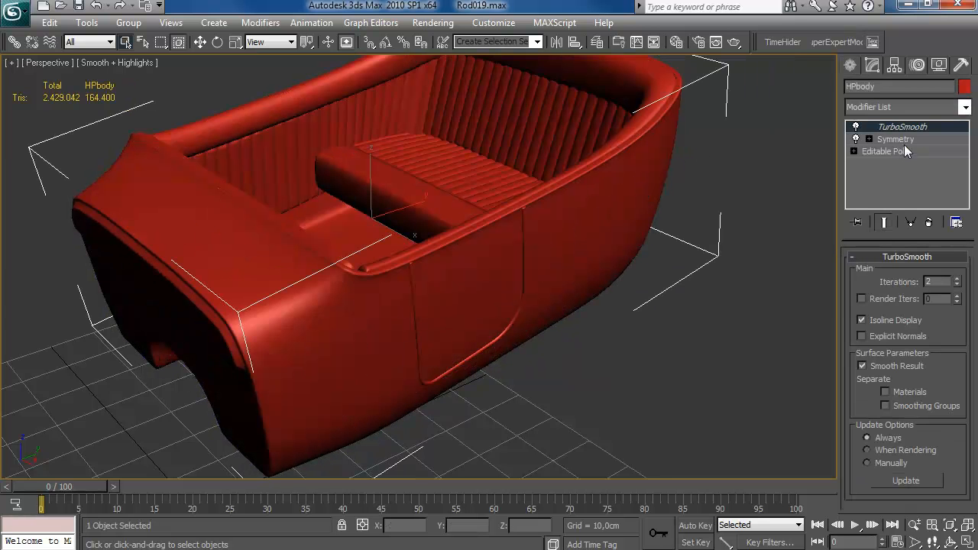
{"action": "left_click", "coordinate": [897, 152]}
Turn on edged faces and examine the edges along the seat's underside and the floor in the high-poly mesh.
{"action": "middle_click_drag", "start_coordinate": [405, 264], "coordinate": [664, 209], "text": "alt"}
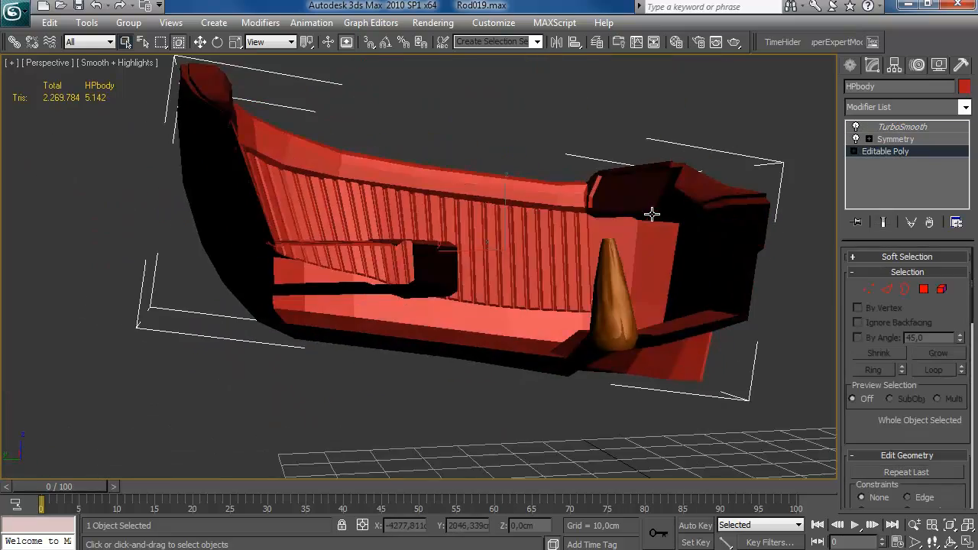
{"action": "scroll", "coordinate": [616, 218], "scroll_direction": "up", "scroll_amount": 3}
{"action": "scroll", "coordinate": [585, 212], "scroll_direction": "up", "scroll_amount": 3}
{"action": "key", "text": "F4"}
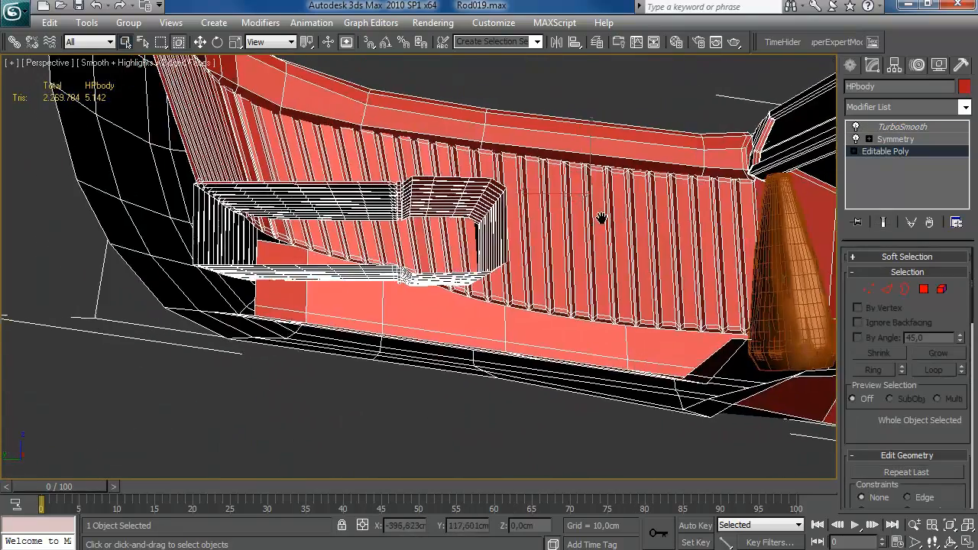
{"action": "scroll", "coordinate": [574, 228], "scroll_direction": "up", "scroll_amount": 4}
{"action": "middle_click_drag", "start_coordinate": [574, 227], "coordinate": [577, 246], "text": "alt"}
{"action": "left_click", "coordinate": [886, 289]}
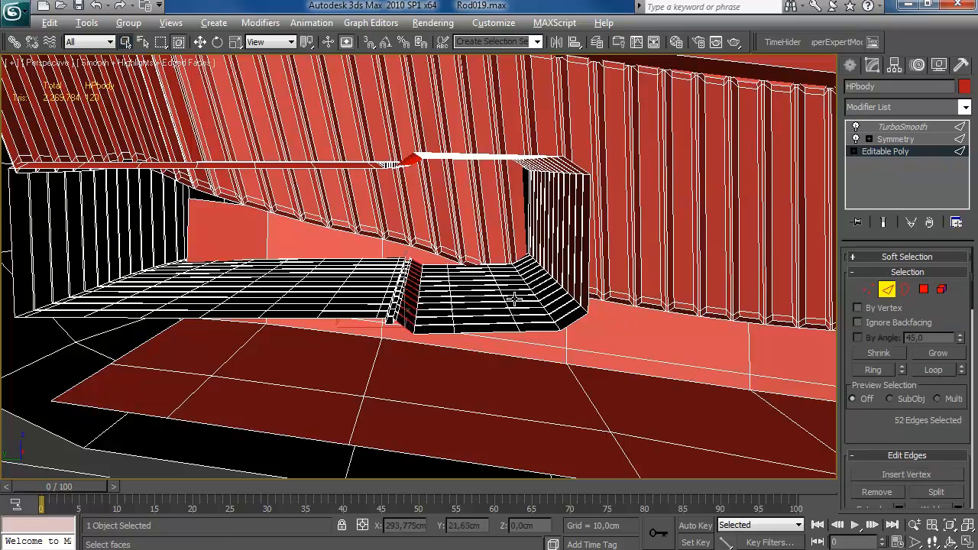
{"action": "middle_click_drag", "start_coordinate": [435, 321], "coordinate": [606, 203], "text": "alt"}
{"action": "scroll", "coordinate": [507, 331], "scroll_direction": "down", "scroll_amount": 5}
{"action": "scroll", "coordinate": [555, 246], "scroll_direction": "down", "scroll_amount": 3}
{"action": "middle_click_drag", "start_coordinate": [556, 246], "coordinate": [555, 230], "text": "alt"}
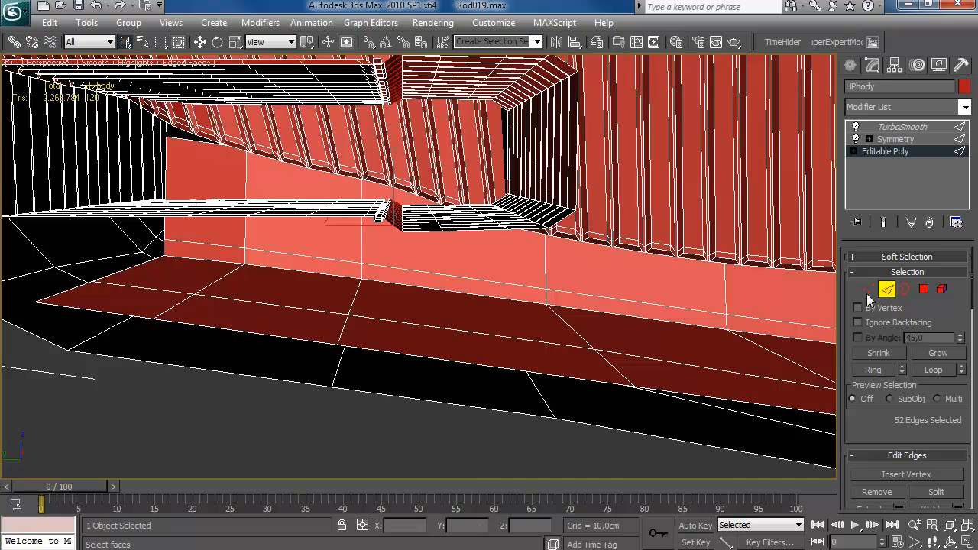
{"action": "middle_click_drag", "start_coordinate": [443, 282], "coordinate": [478, 298], "text": "alt"}
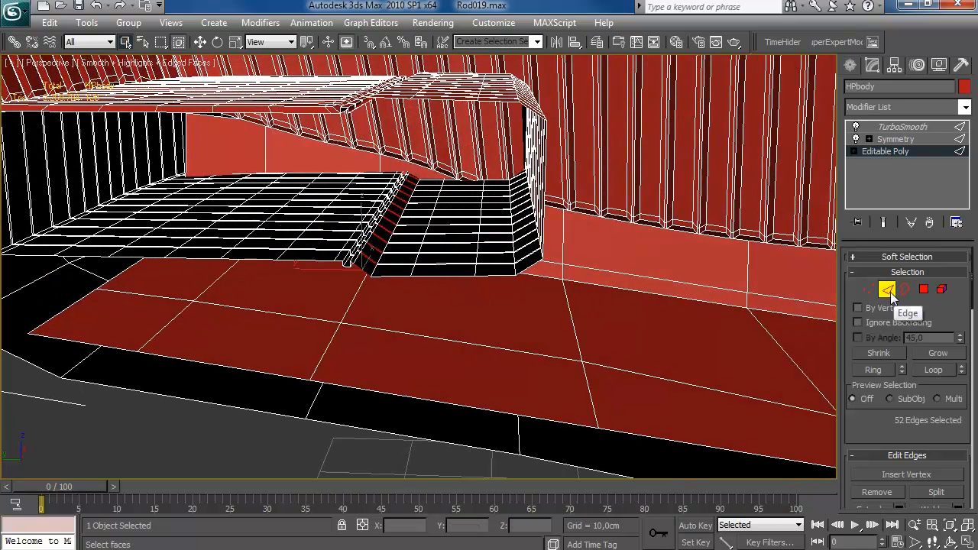
Clone a polygon from the seat's underside just below its original position within the high-poly body.
{"action": "left_click", "coordinate": [924, 289]}
{"action": "left_click", "coordinate": [400, 277]}
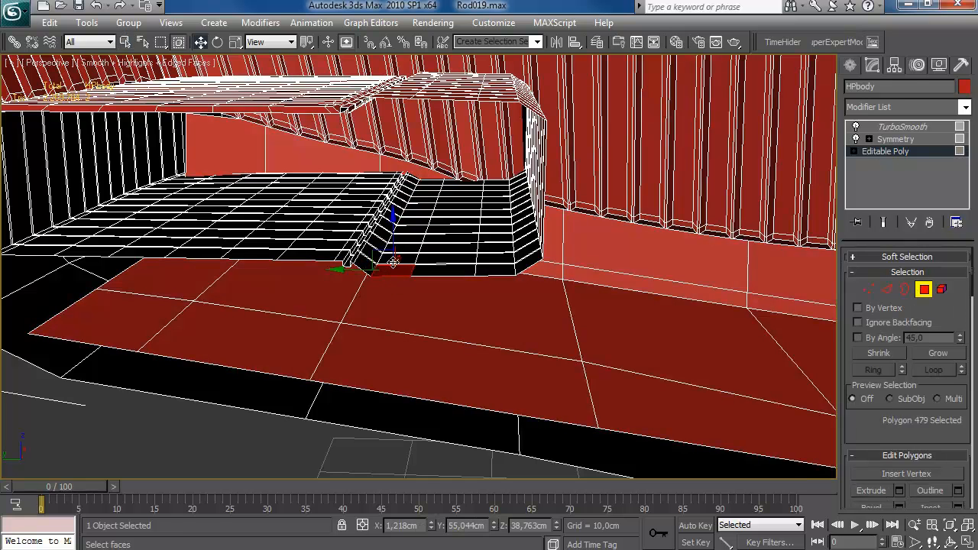
{"action": "left_click_drag", "start_coordinate": [373, 268], "coordinate": [375, 269], "text": "shift"}
{"action": "left_click", "coordinate": [709, 402]}
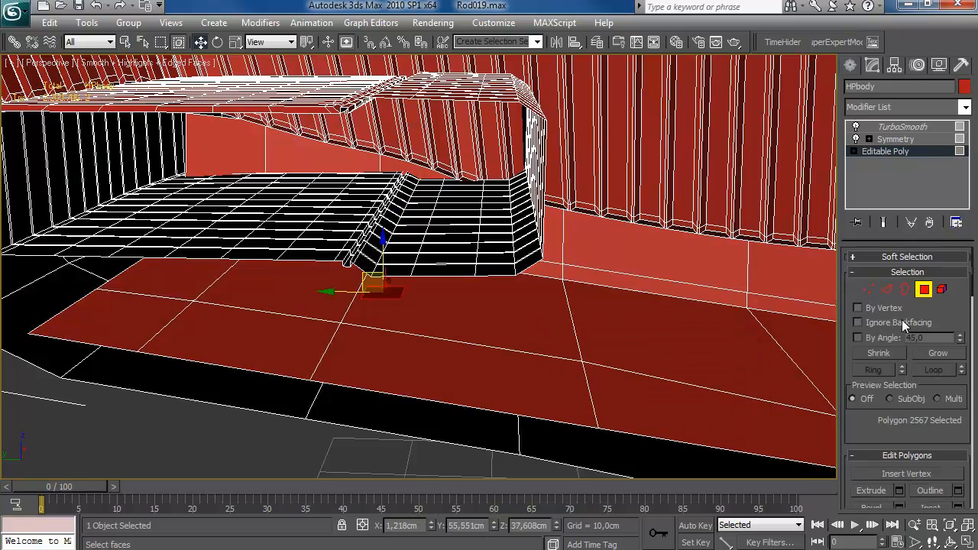
Reshape the cloned polygon by its edges into an upright panel reaching from the seat's underside past the floor and across the seat's width.
{"action": "left_click", "coordinate": [887, 289]}
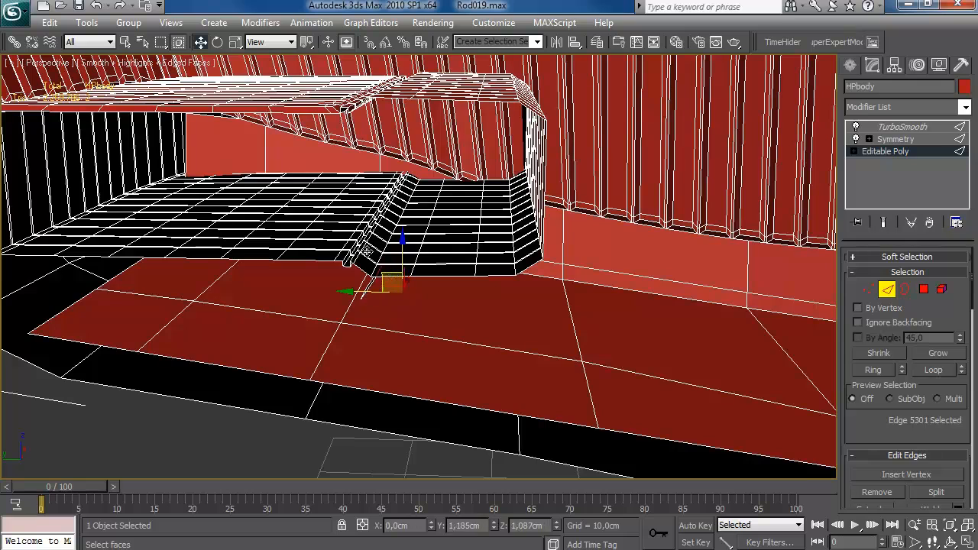
{"action": "middle_click_drag", "start_coordinate": [388, 316], "coordinate": [369, 294], "text": "alt"}
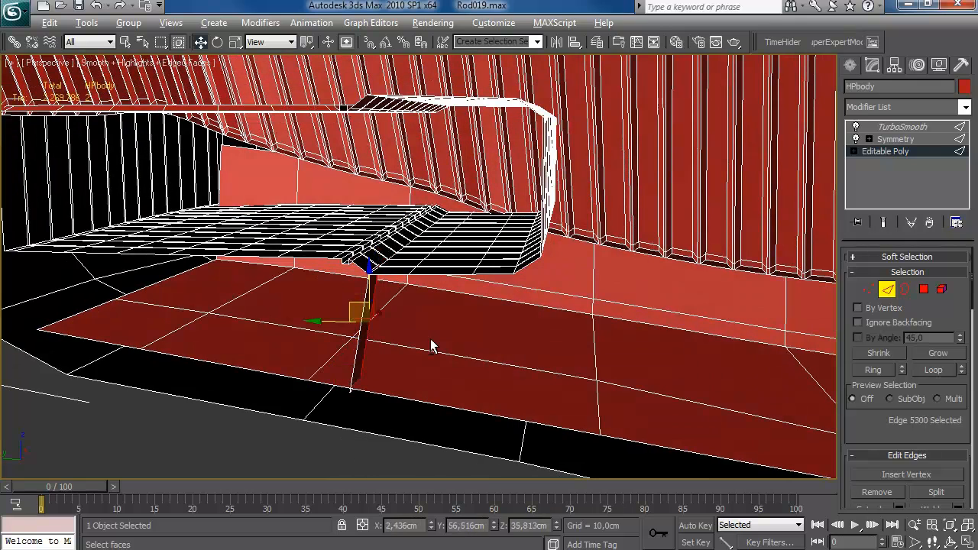
{"action": "middle_click_drag", "start_coordinate": [400, 338], "coordinate": [367, 341], "text": "alt"}
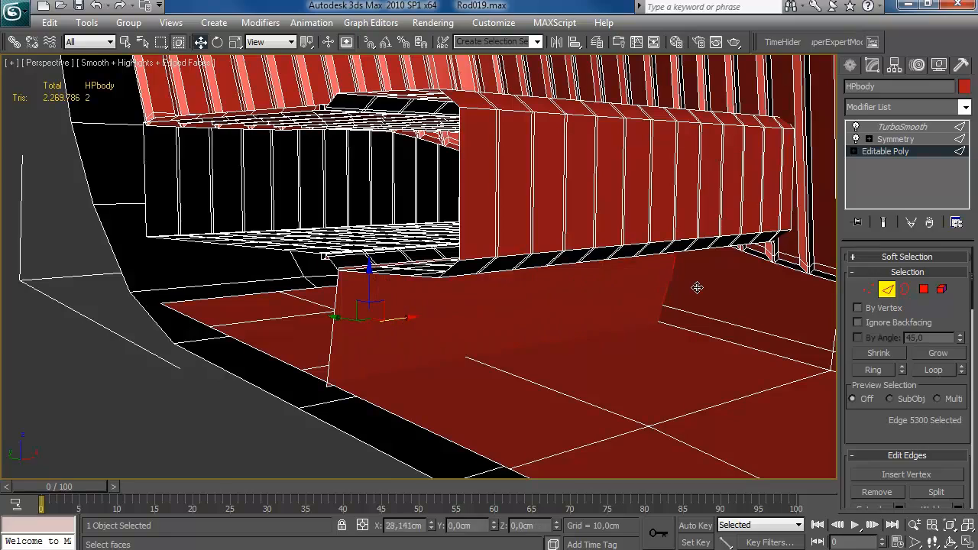
{"action": "middle_click_drag", "start_coordinate": [702, 286], "coordinate": [721, 293], "text": "alt"}
{"action": "left_click", "coordinate": [888, 291]}
Unhide all objects and compare the new panel with the low-poly body under the seat.
{"action": "right_click", "coordinate": [258, 362]}
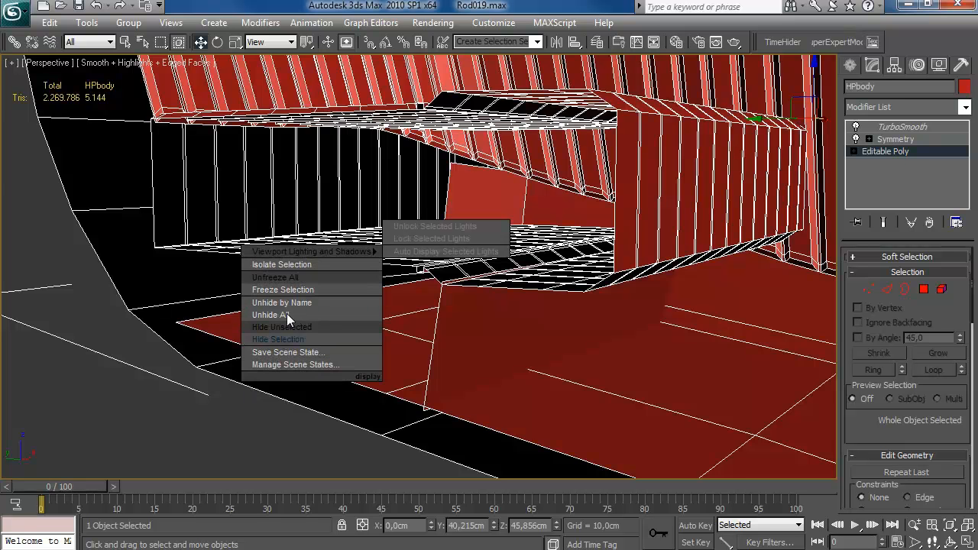
{"action": "left_click", "coordinate": [287, 314]}
{"action": "scroll", "coordinate": [459, 274], "scroll_direction": "up", "scroll_amount": 3}
{"action": "middle_click_drag", "start_coordinate": [469, 271], "coordinate": [563, 232], "text": "alt"}
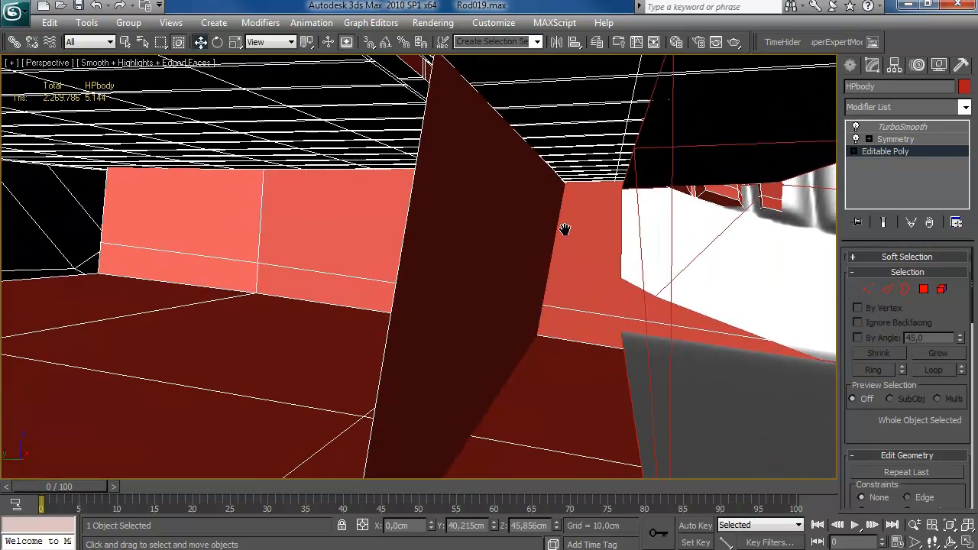
Move the new panel polygon toward the low-poly seat's lower front face.
{"action": "left_click", "coordinate": [923, 288]}
{"action": "left_click", "coordinate": [480, 275]}
{"action": "left_click_drag", "start_coordinate": [479, 276], "coordinate": [565, 283]}
Adjust the panel's edges to follow the low-poly surface below the seat and leave polygon editing for object creation mode.
{"action": "middle_click_drag", "start_coordinate": [555, 309], "coordinate": [584, 291], "text": "alt"}
{"action": "left_click", "coordinate": [886, 293]}
{"action": "middle_click_drag", "start_coordinate": [626, 313], "coordinate": [552, 349], "text": "alt"}
{"action": "left_click_drag", "start_coordinate": [574, 280], "coordinate": [612, 312]}
{"action": "middle_click_drag", "start_coordinate": [617, 277], "coordinate": [578, 310]}
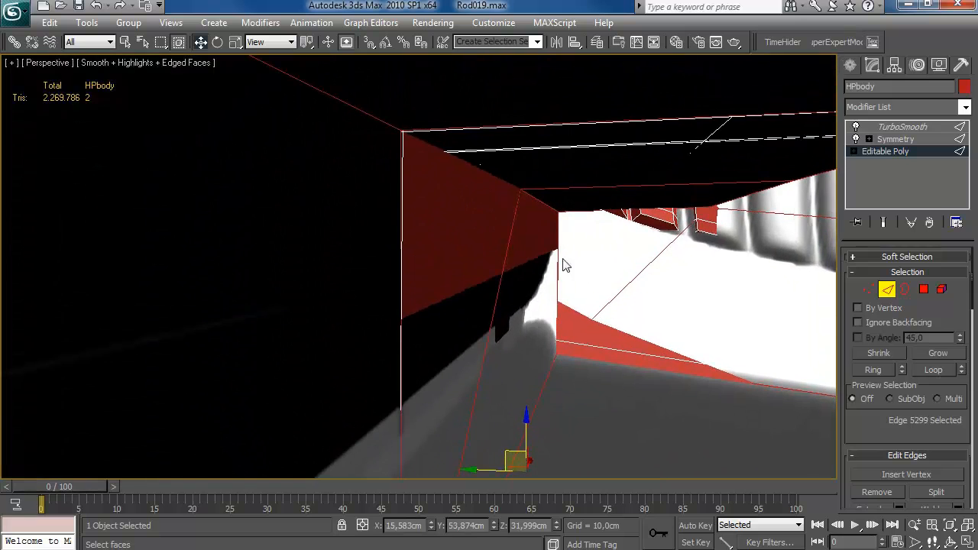
{"action": "middle_click_drag", "start_coordinate": [524, 208], "coordinate": [889, 297], "text": "alt"}
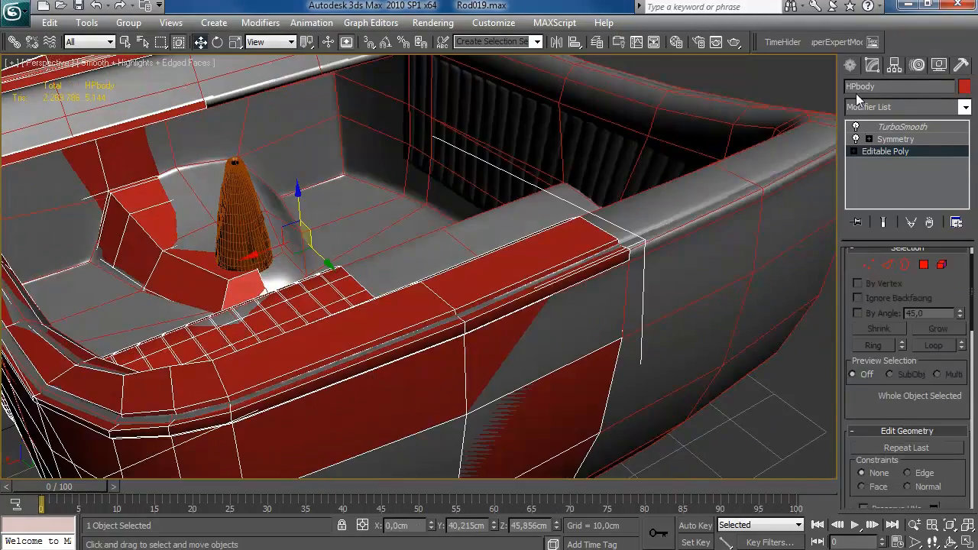
{"action": "left_click", "coordinate": [851, 64]}
Hide everything except the high-poly body to check its interior, and undo the hiding.
{"action": "middle_click_drag", "start_coordinate": [673, 119], "coordinate": [478, 260]}
{"action": "right_click", "coordinate": [509, 233]}
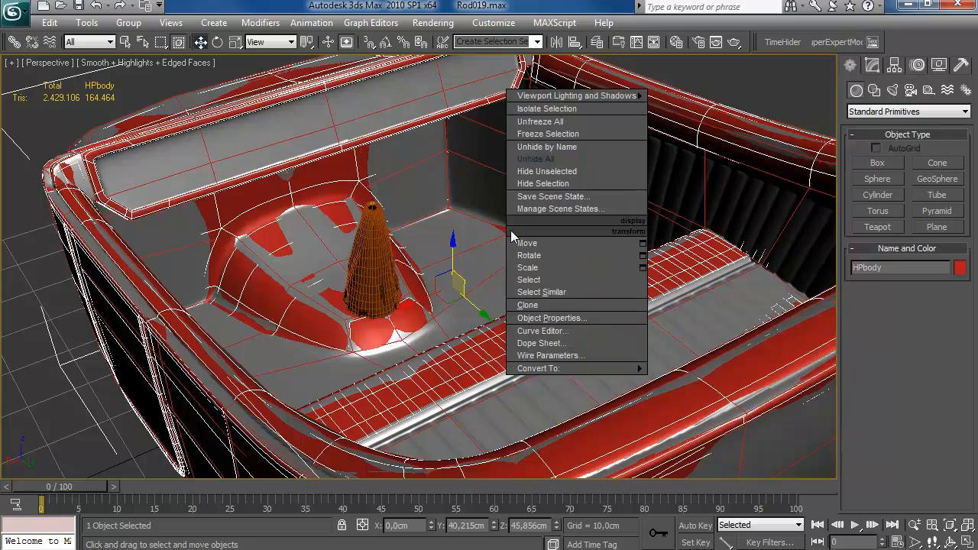
{"action": "left_click", "coordinate": [568, 172]}
{"action": "middle_click_drag", "start_coordinate": [568, 177], "coordinate": [404, 204], "text": "alt"}
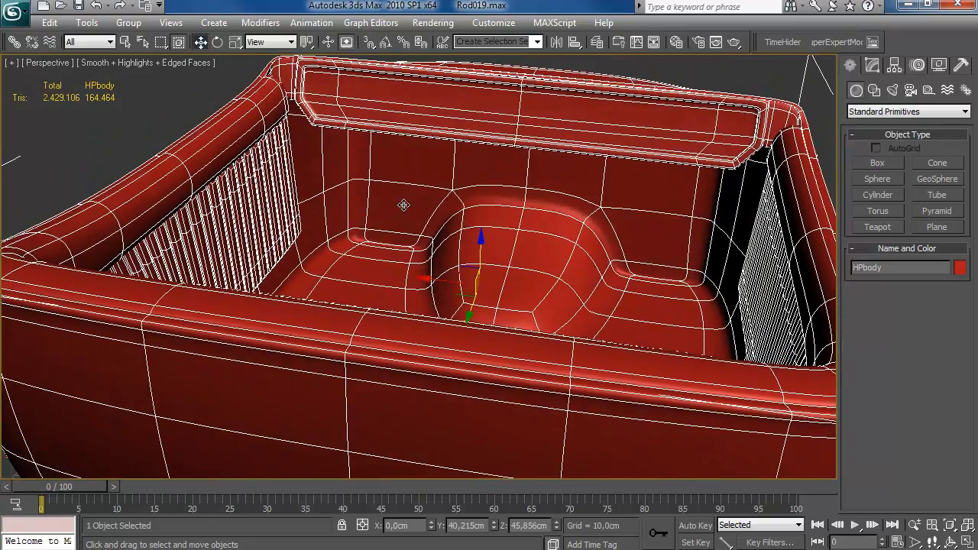
{"action": "key", "text": "ctrl+z"}
Hide the high-poly body, turn off edged faces and inspect the normal-mapped low-poly body from several distances.
{"action": "right_click", "coordinate": [498, 207]}
{"action": "left_click", "coordinate": [554, 163]}
{"action": "middle_click_drag", "start_coordinate": [515, 190], "coordinate": [456, 276], "text": "alt"}
{"action": "key", "text": "F4"}
{"action": "scroll", "coordinate": [426, 285], "scroll_direction": "up", "scroll_amount": 4}
{"action": "scroll", "coordinate": [433, 322], "scroll_direction": "down", "scroll_amount": 3}
{"action": "scroll", "coordinate": [408, 310], "scroll_direction": "up", "scroll_amount": 3}
{"action": "scroll", "coordinate": [388, 293], "scroll_direction": "down", "scroll_amount": 3}
{"action": "scroll", "coordinate": [486, 264], "scroll_direction": "down", "scroll_amount": 3}
{"action": "scroll", "coordinate": [471, 249], "scroll_direction": "up", "scroll_amount": 5}
{"action": "scroll", "coordinate": [472, 249], "scroll_direction": "down", "scroll_amount": 4}
Unhide all objects to show the high-poly body together with the low-poly body.
{"action": "right_click", "coordinate": [473, 257]}
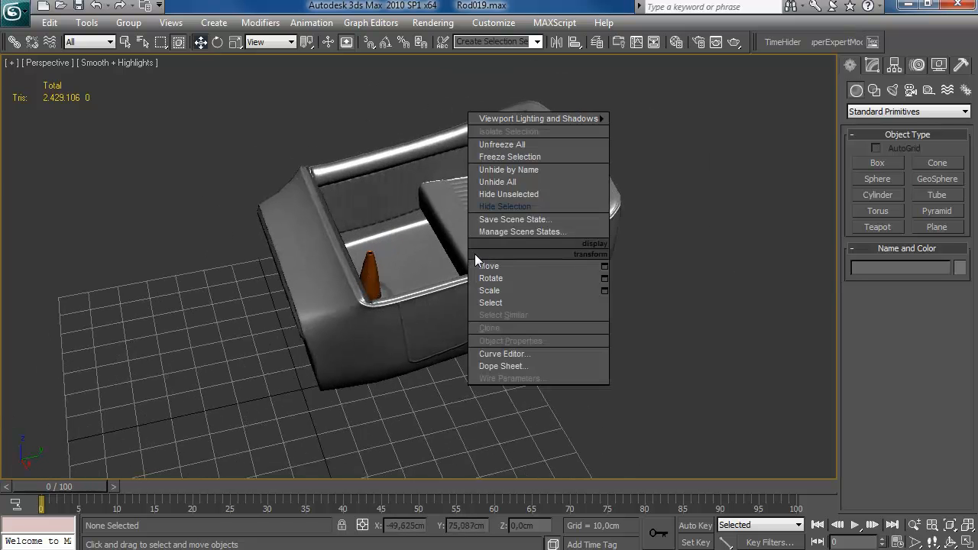
{"action": "left_click", "coordinate": [508, 182]}
{"action": "middle_click_drag", "start_coordinate": [507, 182], "coordinate": [481, 218]}
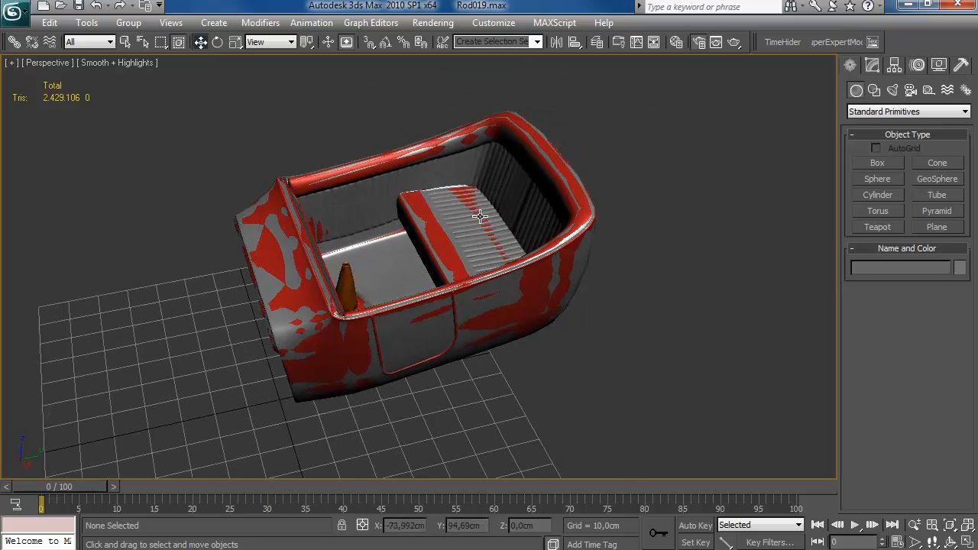
Set the scanline renderer's global supersampler to Hammersley and close the render setup.
{"action": "key", "text": "F10"}
{"action": "left_click", "coordinate": [672, 107]}
{"action": "left_click", "coordinate": [616, 354]}
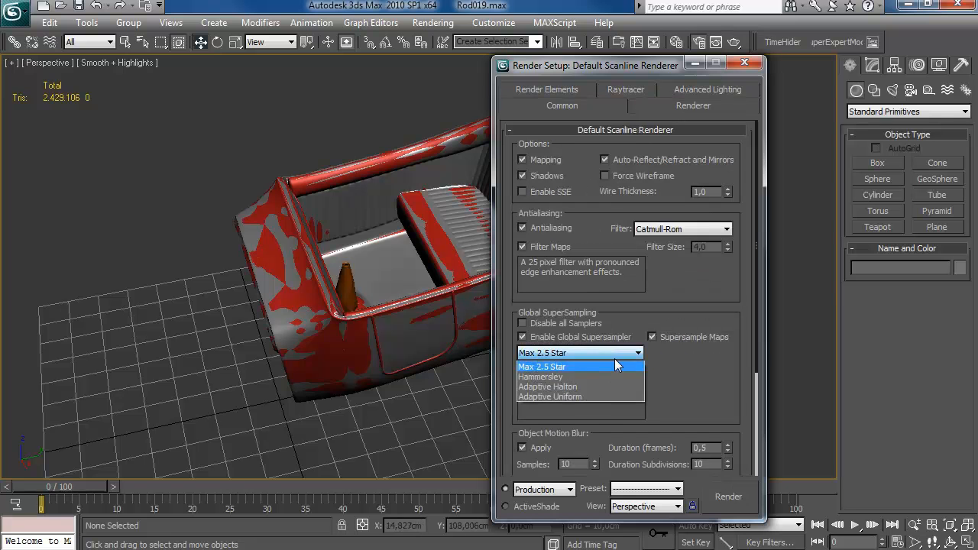
{"action": "left_click", "coordinate": [601, 373]}
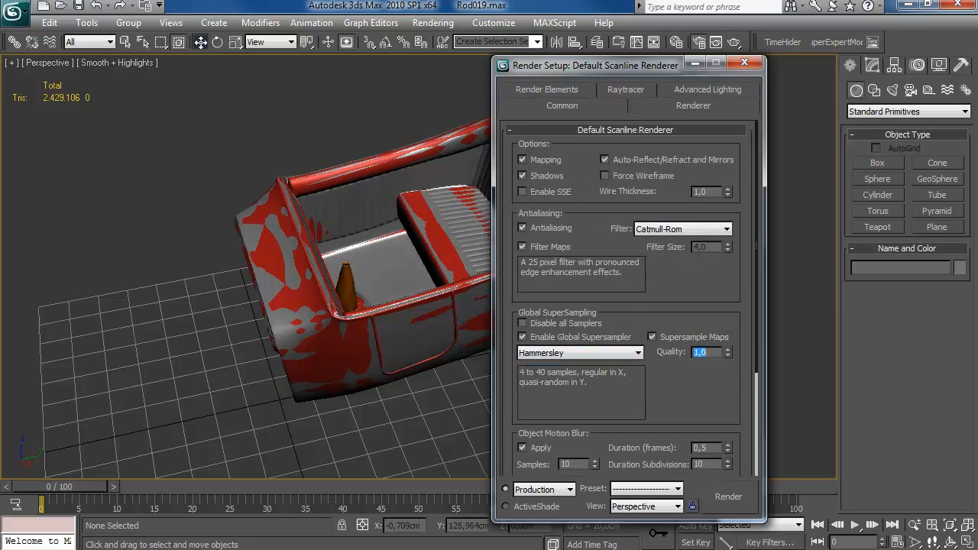
{"action": "key", "text": "F10"}
Select the low-poly body and open Render To Texture for it.
{"action": "left_click", "coordinate": [428, 336]}
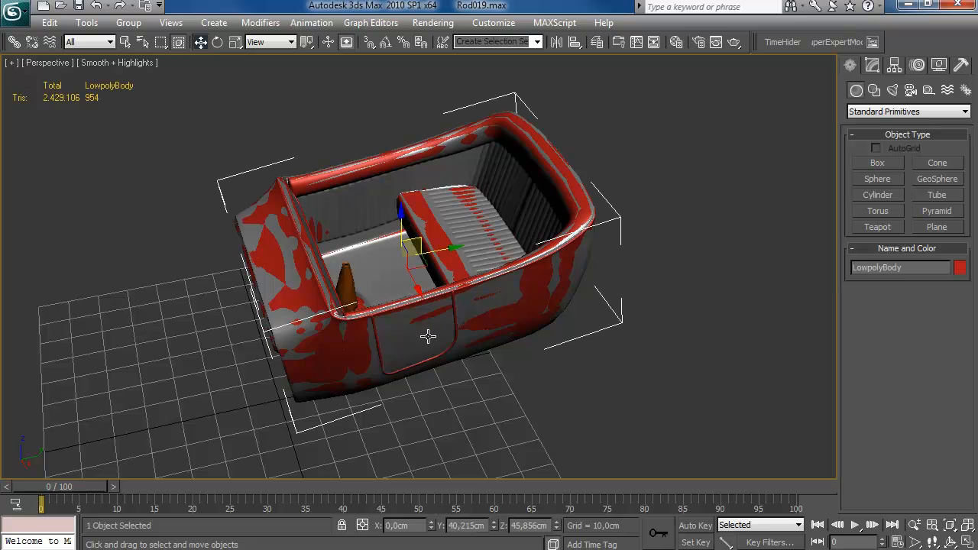
{"action": "middle_click_drag", "start_coordinate": [446, 300], "coordinate": [439, 301]}
{"action": "key", "text": "0"}
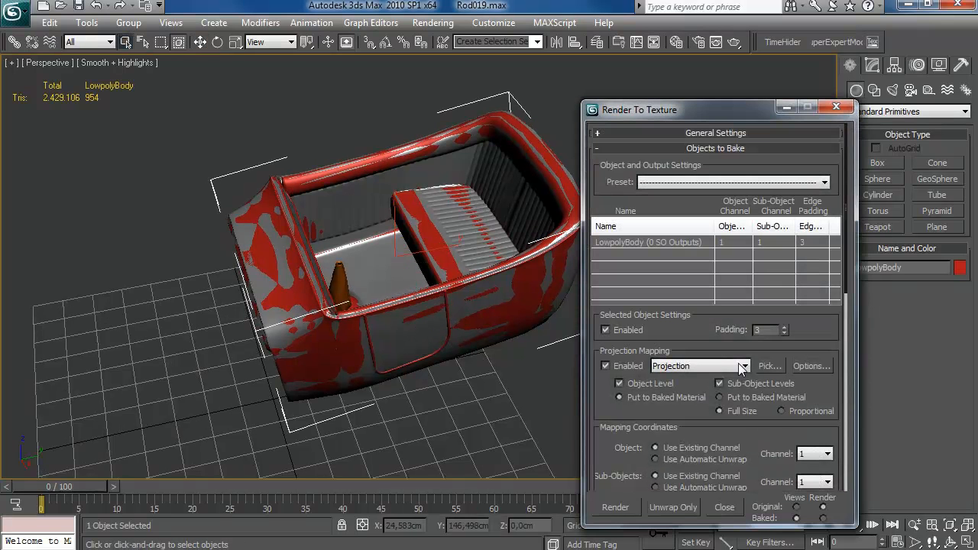
Bake the low-poly body's normal map, then close the rendered frame and the baking window.
{"action": "left_click", "coordinate": [623, 508]}
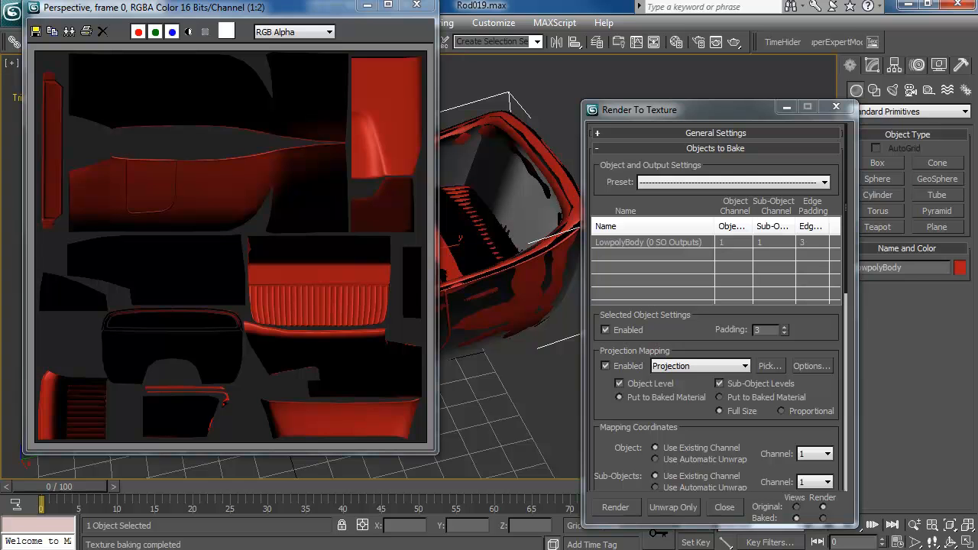
{"action": "left_click", "coordinate": [417, 6]}
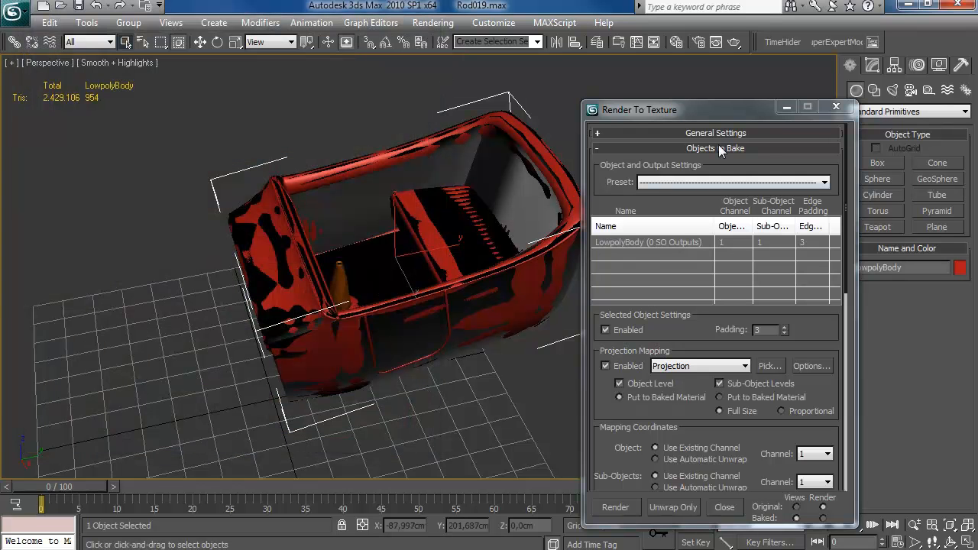
{"action": "left_click", "coordinate": [836, 106]}
Reassign the 07 - Default DirectX shader material to the low-poly body.
{"action": "middle_click_drag", "start_coordinate": [556, 277], "coordinate": [525, 280]}
{"action": "key", "text": "m"}
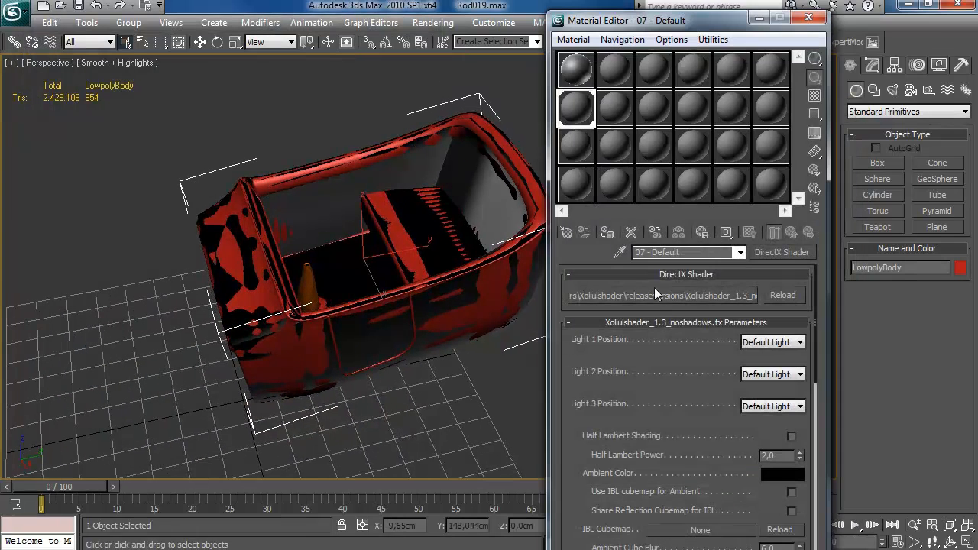
{"action": "left_click", "coordinate": [607, 232]}
{"action": "key", "text": "m"}
{"action": "middle_click_drag", "start_coordinate": [489, 172], "coordinate": [600, 52], "text": "alt"}
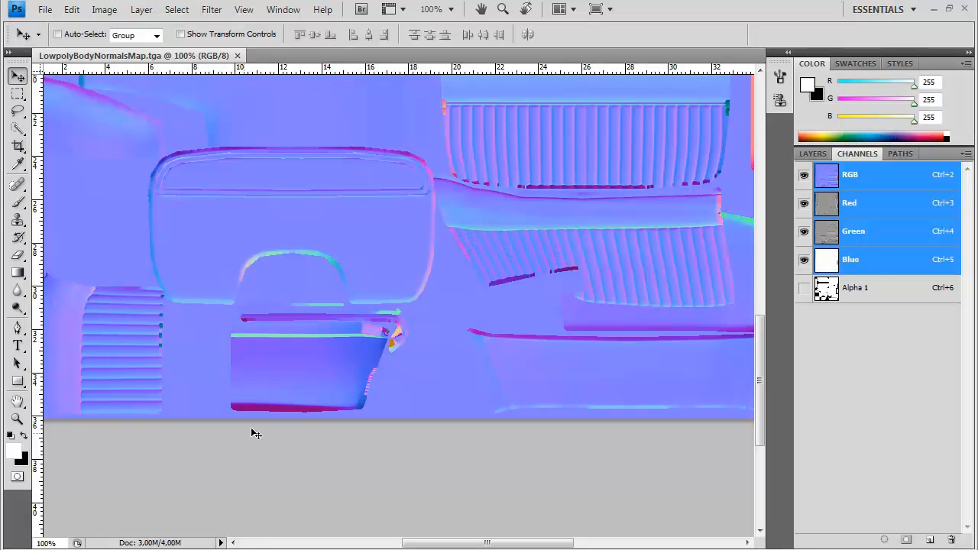
Switch to Photoshop, close the old map, open the newly baked LowpolyBodyNormalsMap.tga and examine its details up close.
{"action": "key", "text": "ctrl+w"}
{"action": "key", "text": "ctrl+o"}
{"action": "left_click_drag", "start_coordinate": [296, 166], "coordinate": [40, 265]}
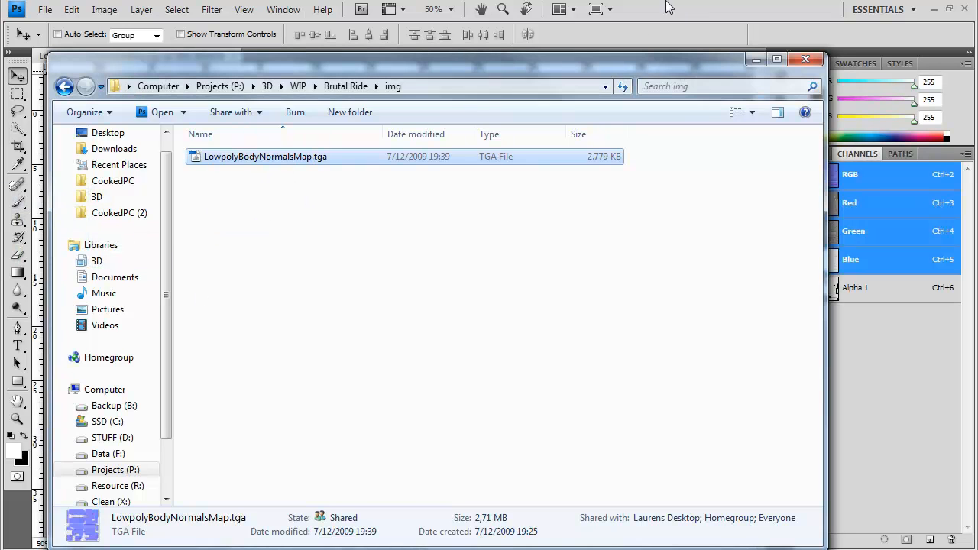
{"action": "key", "text": "ctrl+plus"}
{"action": "key", "text": "ctrl+plus"}
{"action": "key", "text": "ctrl+plus"}
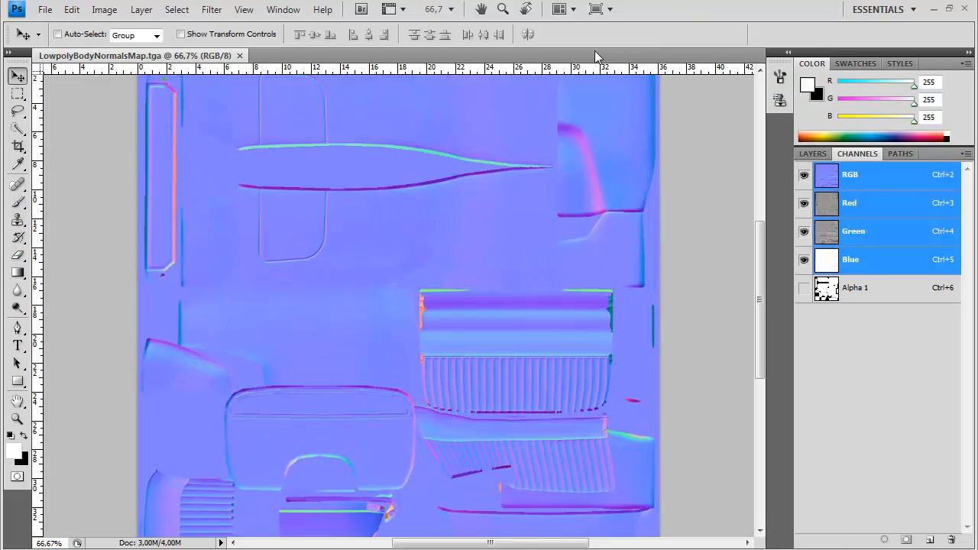
{"action": "left_click_drag", "start_coordinate": [659, 356], "coordinate": [421, 212]}
{"action": "key", "text": "ctrl+minus"}
{"action": "key", "text": "ctrl+minus"}
{"action": "key", "text": "ctrl+minus"}
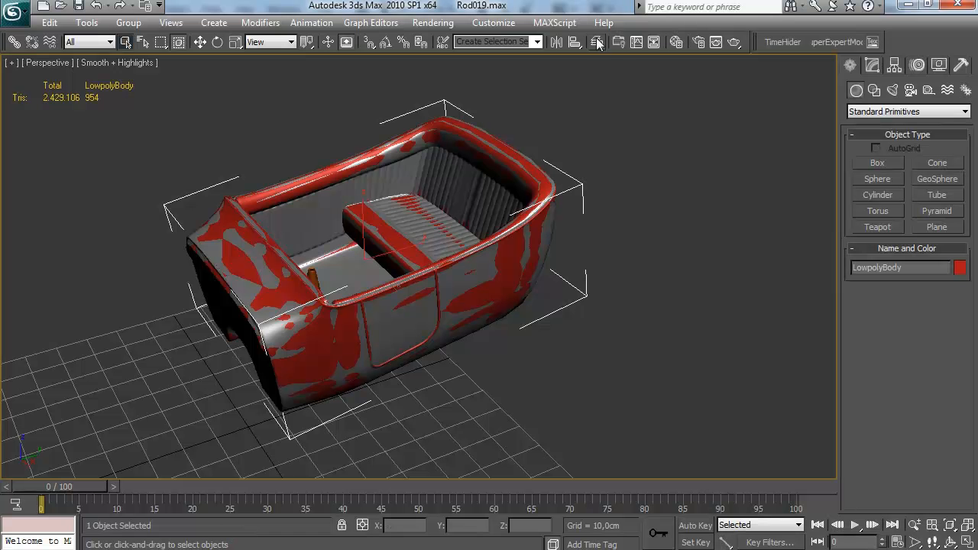
Hide the HPbody layer and inspect the normal-mapped low-poly interior, floor and seat up close.
{"action": "left_click", "coordinate": [597, 42]}
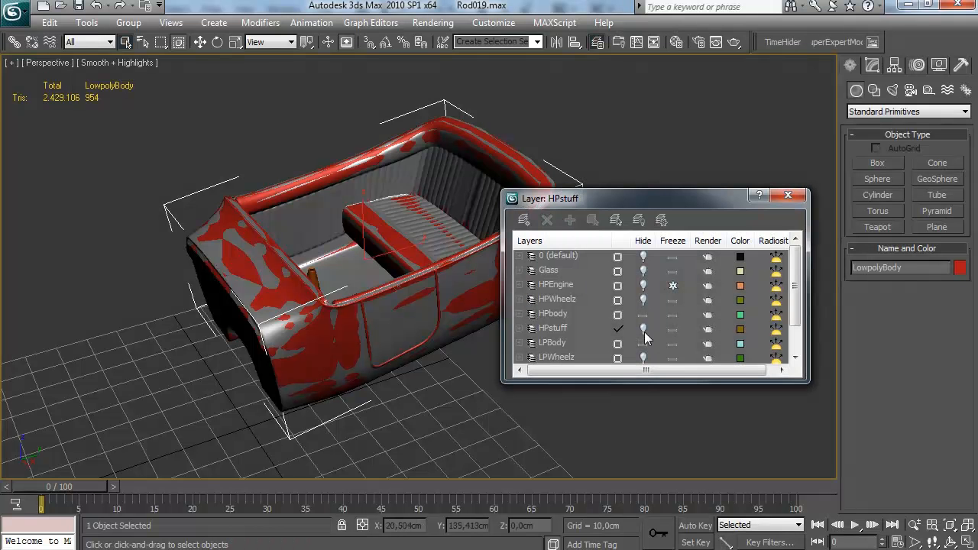
{"action": "left_click_drag", "start_coordinate": [789, 290], "coordinate": [787, 315]}
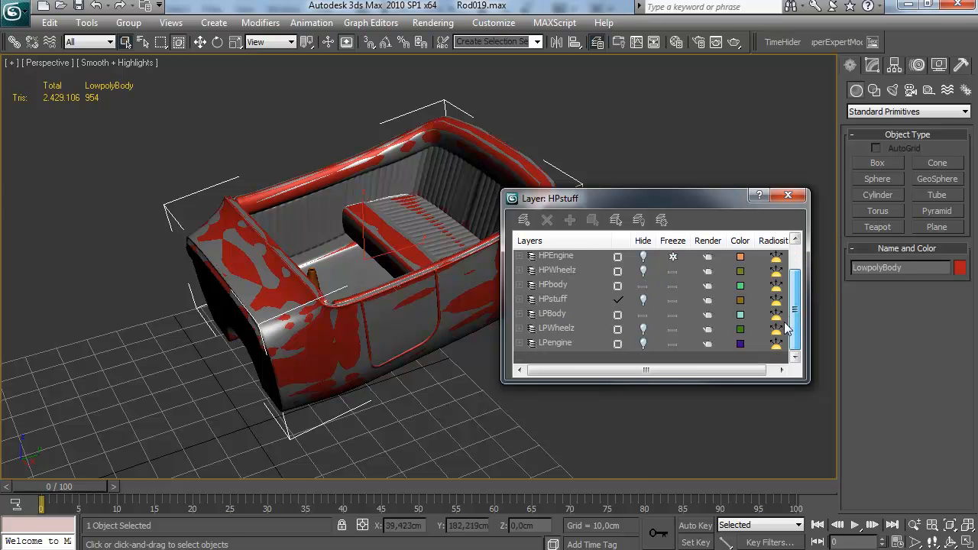
{"action": "left_click", "coordinate": [641, 287]}
{"action": "middle_click_drag", "start_coordinate": [382, 292], "coordinate": [430, 312], "text": "alt"}
{"action": "middle_click_drag", "start_coordinate": [430, 312], "coordinate": [425, 435]}
{"action": "scroll", "coordinate": [405, 382], "scroll_direction": "up", "scroll_amount": 3}
{"action": "middle_click_drag", "start_coordinate": [373, 337], "coordinate": [352, 313], "text": "alt"}
{"action": "scroll", "coordinate": [308, 360], "scroll_direction": "up", "scroll_amount": 3}
{"action": "middle_click_drag", "start_coordinate": [351, 314], "coordinate": [290, 330]}
{"action": "scroll", "coordinate": [313, 295], "scroll_direction": "up", "scroll_amount": 4}
{"action": "key", "text": "F4"}
{"action": "key", "text": "F4"}
{"action": "scroll", "coordinate": [360, 233], "scroll_direction": "down", "scroll_amount": 8}
{"action": "scroll", "coordinate": [336, 253], "scroll_direction": "up", "scroll_amount": 5}
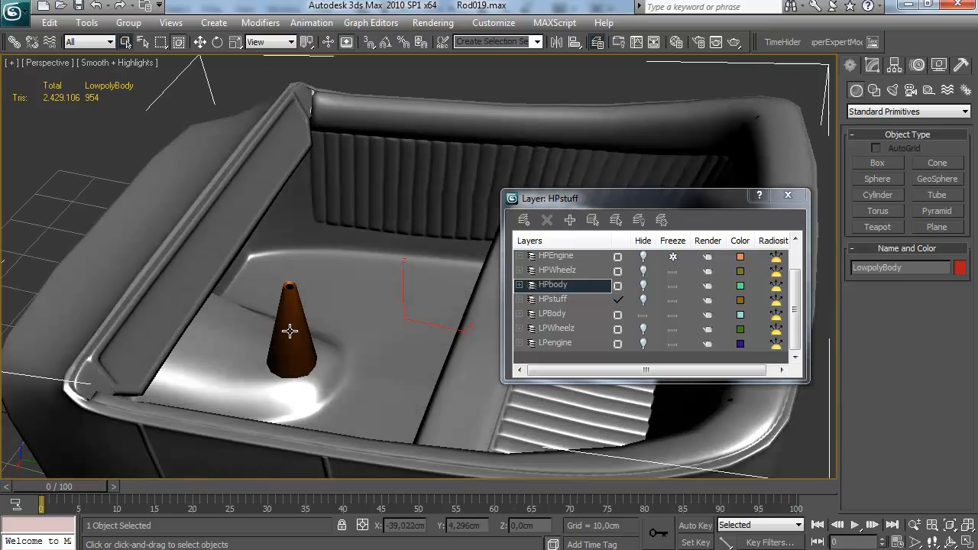
Show the HPbody layer again and close the layer list.
{"action": "left_click", "coordinate": [643, 287]}
{"action": "left_click", "coordinate": [789, 196]}
{"action": "middle_click_drag", "start_coordinate": [428, 283], "coordinate": [410, 282]}
Name the cone-shaped shifter boot LowpolyShiftLeather, enable projection mapping for it in Render To Texture and pick its high-poly target.
{"action": "key", "text": "0"}
{"action": "left_click_drag", "start_coordinate": [709, 338], "coordinate": [706, 210]}
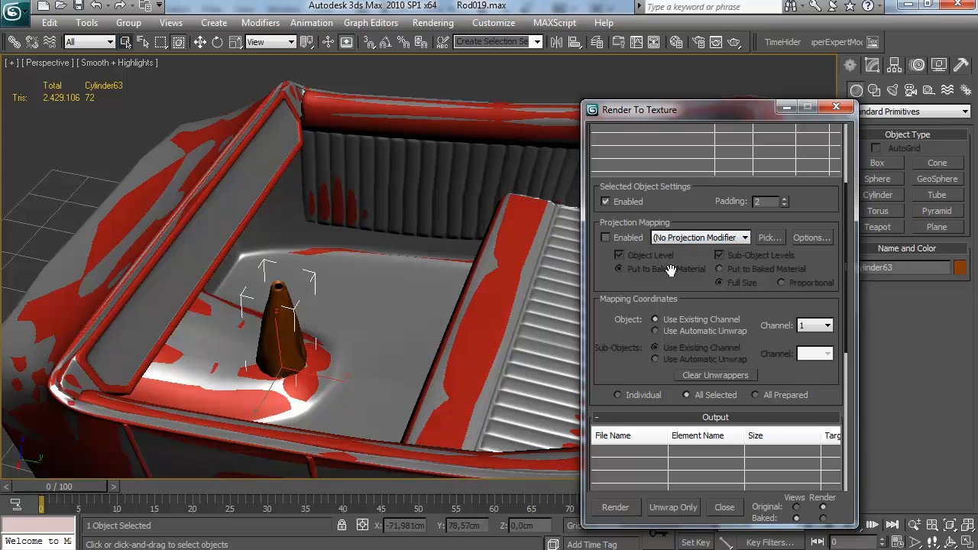
{"action": "left_click", "coordinate": [628, 242]}
{"action": "left_click", "coordinate": [769, 238]}
{"action": "double_click", "coordinate": [118, 204]}
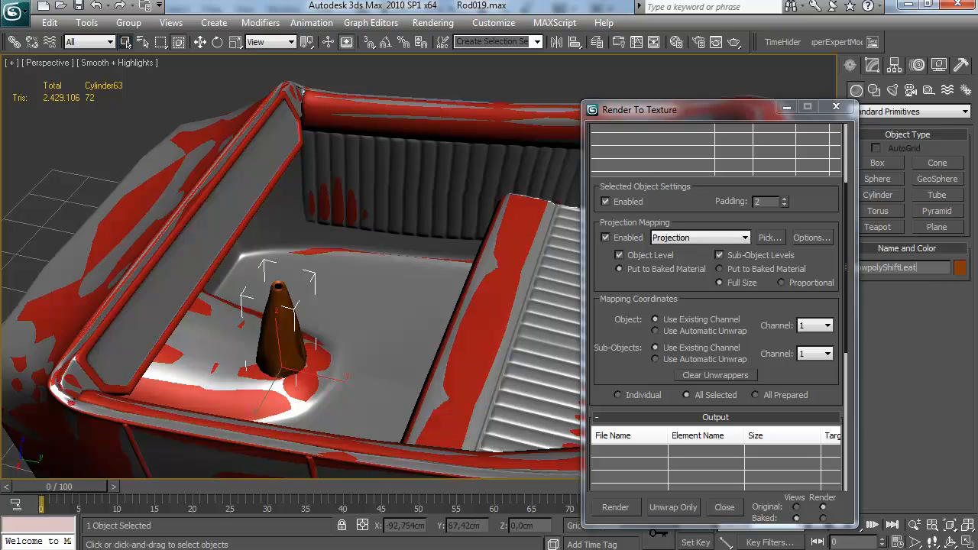
Add a NormalsMap output element for the shifter boot with a size of 1024x1024.
{"action": "left_click_drag", "start_coordinate": [718, 113], "coordinate": [641, 56]}
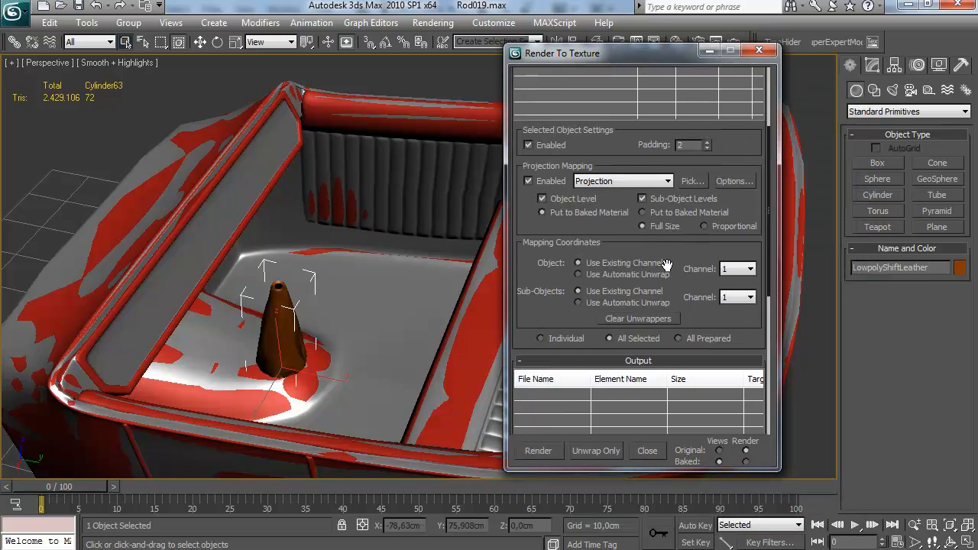
{"action": "left_click_drag", "start_coordinate": [566, 316], "coordinate": [566, 133]}
{"action": "left_click", "coordinate": [577, 287]}
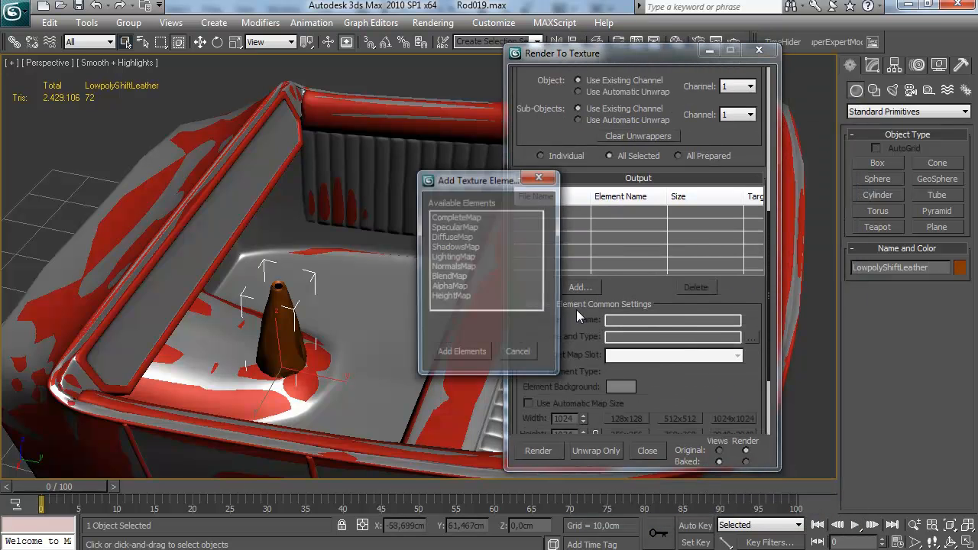
{"action": "double_click", "coordinate": [459, 267]}
{"action": "scroll", "coordinate": [725, 336], "scroll_direction": "down", "scroll_amount": 4}
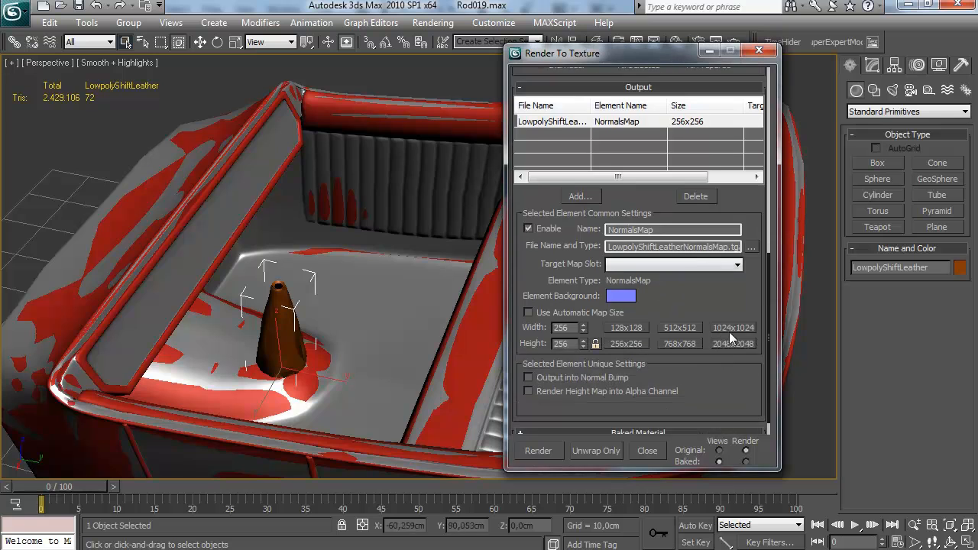
{"action": "scroll", "coordinate": [697, 388], "scroll_direction": "down", "scroll_amount": 2}
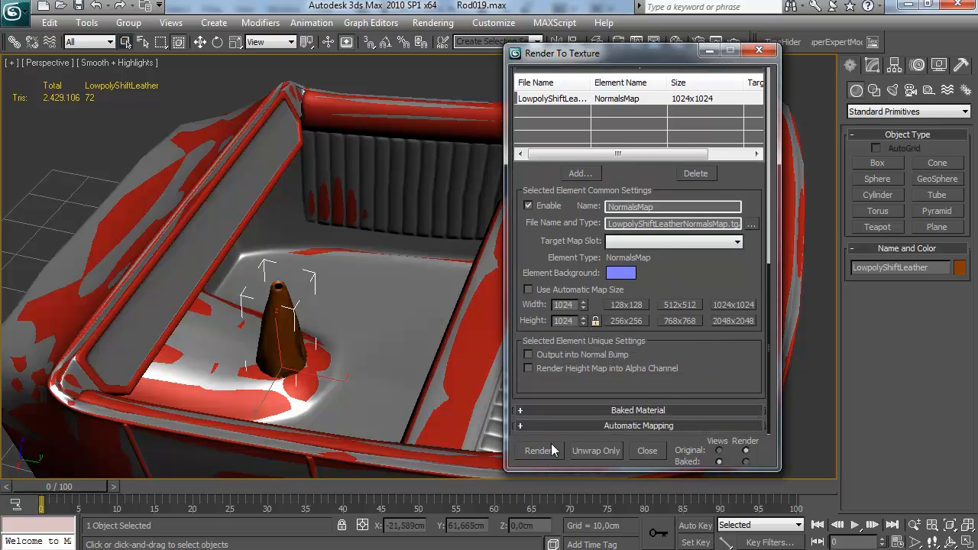
Display the shifter boot's projection cage as shaded and examine how it fits around the cone.
{"action": "left_click", "coordinate": [871, 67]}
{"action": "middle_click_drag", "start_coordinate": [347, 310], "coordinate": [687, 349], "text": "alt"}
{"action": "left_click", "coordinate": [903, 301]}
{"action": "scroll", "coordinate": [364, 291], "scroll_direction": "up", "scroll_amount": 4}
{"action": "mouse_move", "coordinate": [371, 288]}
{"action": "middle_mouse_down", "text": "alt"}
{"action": "mouse_move", "coordinate": [334, 316]}
{"action": "mouse_move", "coordinate": [387, 295]}
{"action": "middle_mouse_up", "text": "alt"}
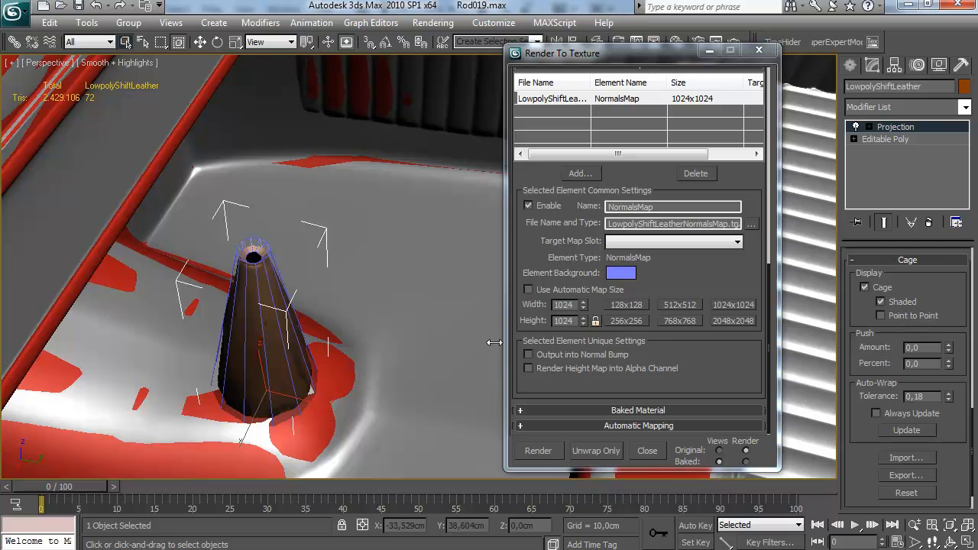
{"action": "middle_click_drag", "start_coordinate": [432, 334], "coordinate": [375, 375], "text": "alt"}
{"action": "middle_click_drag", "start_coordinate": [328, 340], "coordinate": [410, 282], "text": "alt"}
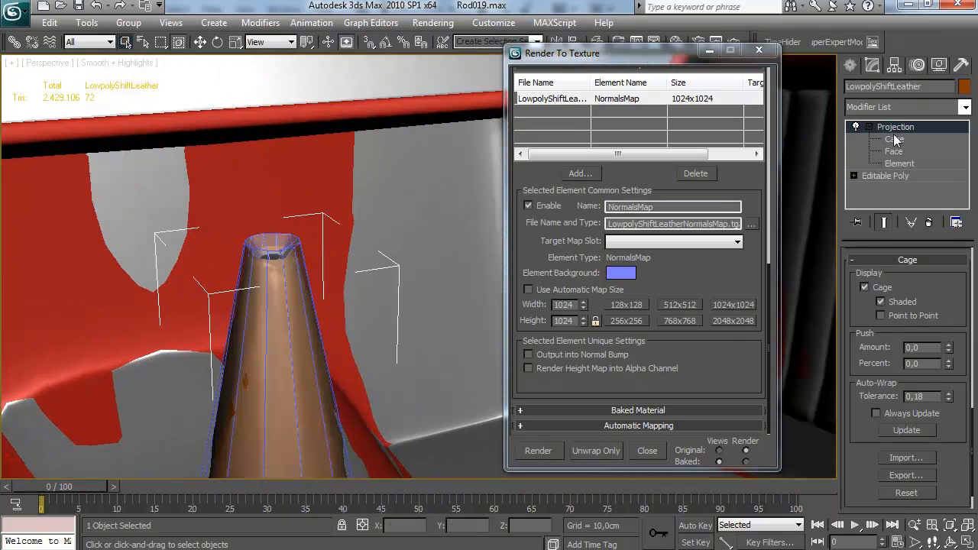
Select the cage vertices at the boot's top and lower them by about 0.2 cm.
{"action": "middle_click_drag", "start_coordinate": [365, 257], "coordinate": [359, 233], "text": "alt"}
{"action": "left_click_drag", "start_coordinate": [362, 203], "coordinate": [231, 245]}
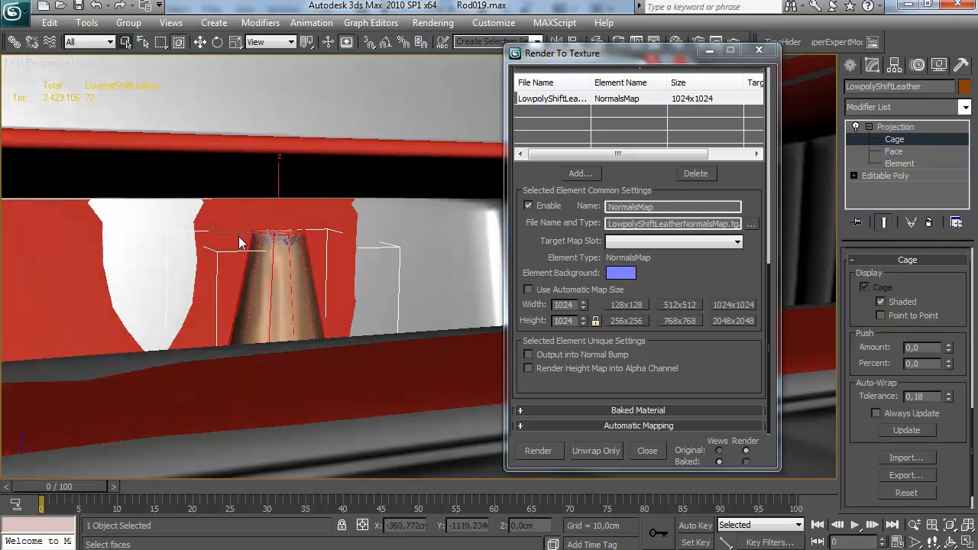
{"action": "scroll", "coordinate": [239, 243], "scroll_direction": "up", "scroll_amount": 2}
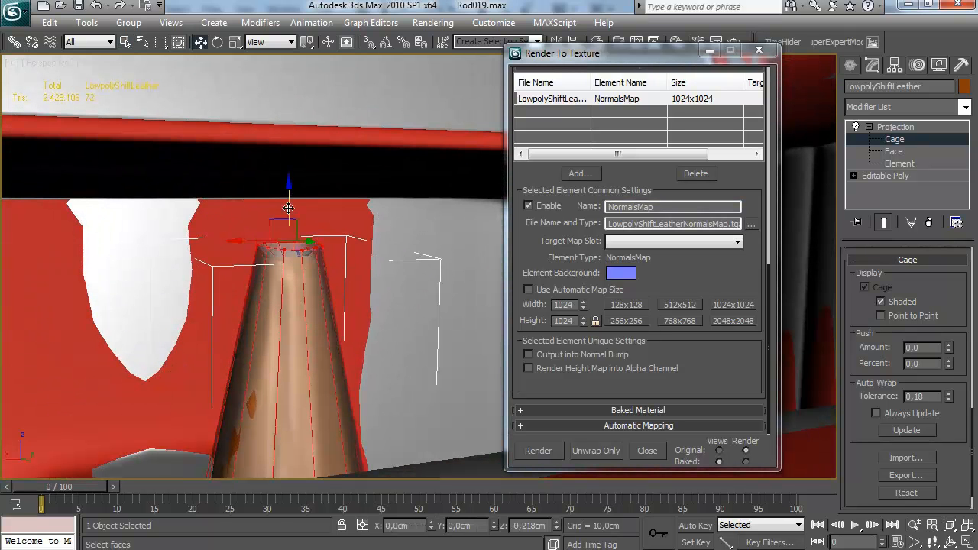
{"action": "left_click_drag", "start_coordinate": [289, 210], "coordinate": [288, 216]}
Scale the cage's top vertices to about 106 percent in X and Y, undoing any wrong selections.
{"action": "middle_click_drag", "start_coordinate": [304, 223], "coordinate": [316, 275], "text": "alt"}
{"action": "key", "text": "r"}
{"action": "left_click", "coordinate": [284, 262]}
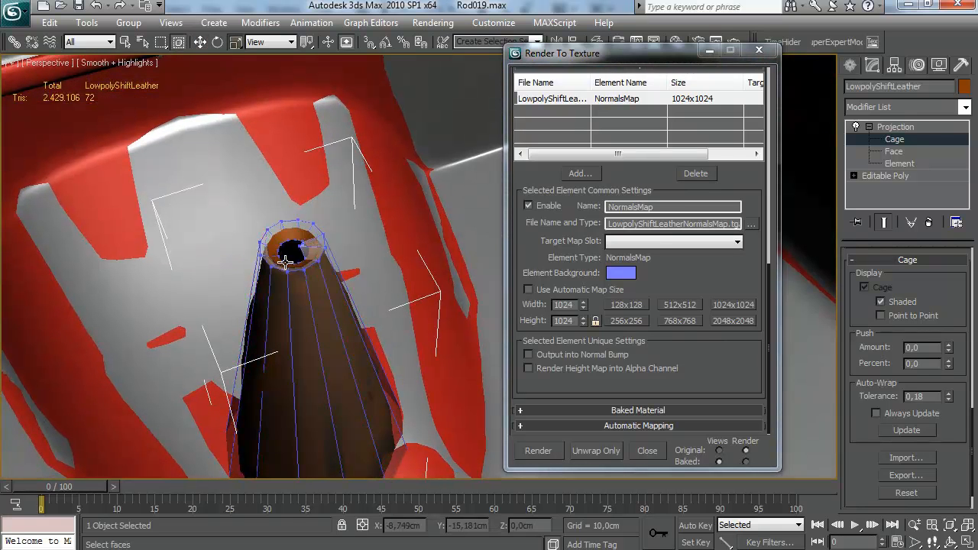
{"action": "key", "text": "ctrl+z"}
{"action": "left_click_drag", "start_coordinate": [281, 263], "coordinate": [280, 267]}
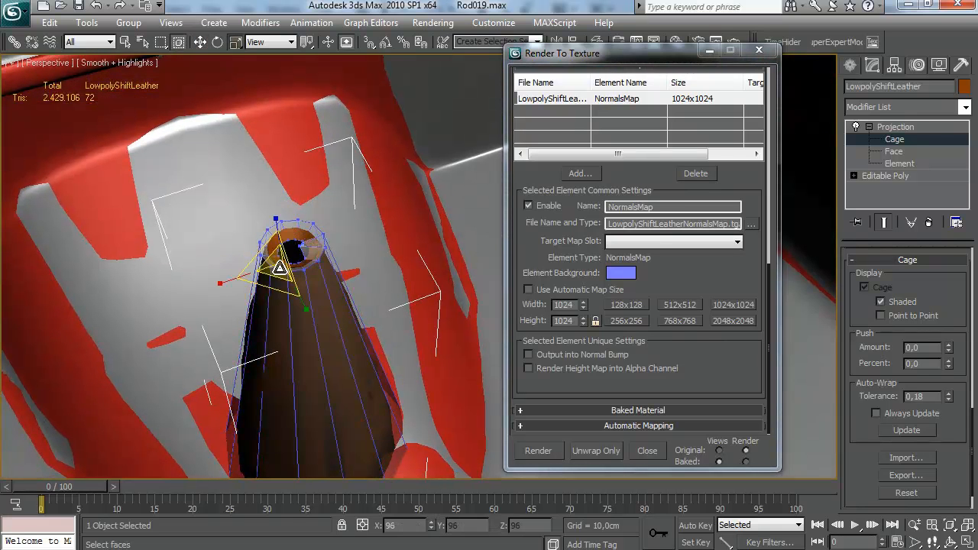
{"action": "key", "text": "ctrl+z"}
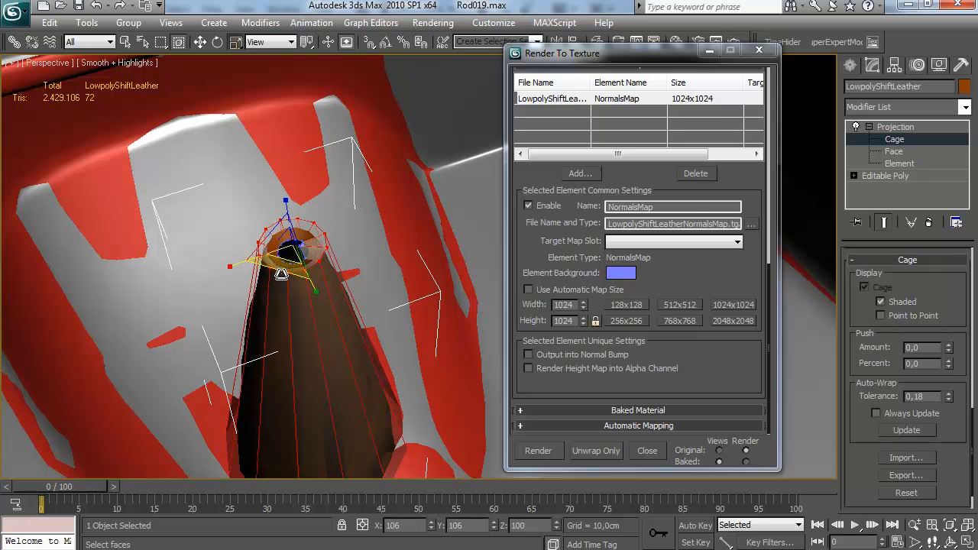
Scale the cage's bottom vertices outward around the base of the shifter boot.
{"action": "middle_click_drag", "start_coordinate": [281, 266], "coordinate": [357, 345], "text": "alt"}
{"action": "left_click_drag", "start_coordinate": [447, 301], "coordinate": [446, 302]}
{"action": "left_click_drag", "start_coordinate": [376, 377], "coordinate": [380, 372]}
Refine the cage vertices around the boot's top opening by scaling and moving them.
{"action": "middle_click_drag", "start_coordinate": [387, 250], "coordinate": [355, 330], "text": "alt"}
{"action": "scroll", "coordinate": [355, 330], "scroll_direction": "up", "scroll_amount": 4}
{"action": "middle_click_drag", "start_coordinate": [380, 252], "coordinate": [403, 163], "text": "alt"}
{"action": "middle_click_drag", "start_coordinate": [294, 198], "coordinate": [359, 248], "text": "alt"}
{"action": "left_click", "coordinate": [333, 246]}
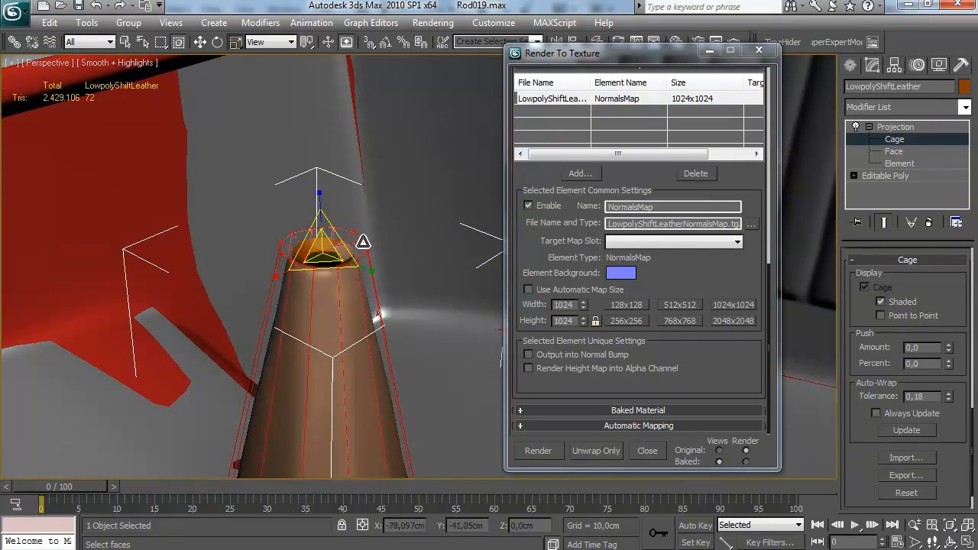
{"action": "left_click", "coordinate": [337, 248]}
{"action": "left_click", "coordinate": [362, 228]}
{"action": "left_click", "coordinate": [335, 245]}
{"action": "key", "text": "w"}
{"action": "middle_click_drag", "start_coordinate": [378, 199], "coordinate": [344, 243], "text": "alt"}
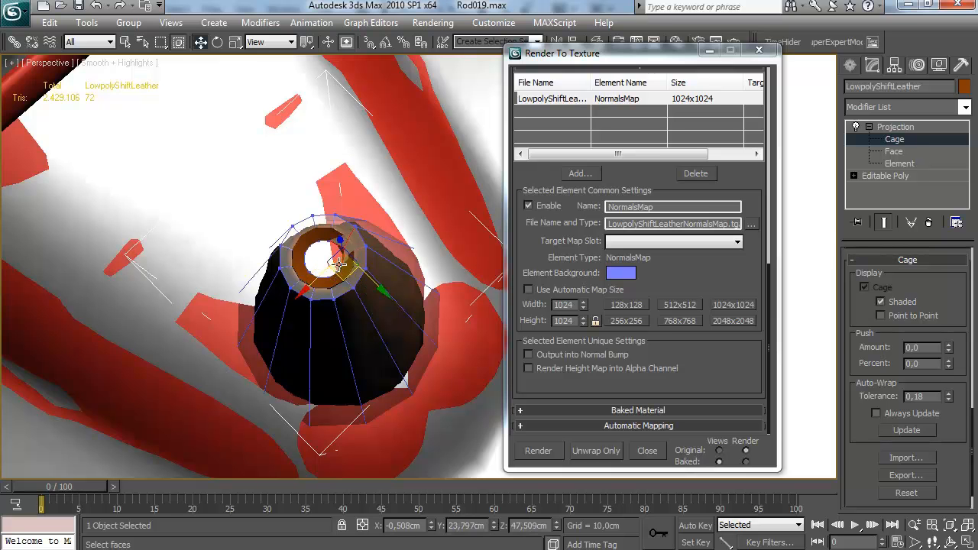
{"action": "middle_click_drag", "start_coordinate": [347, 274], "coordinate": [391, 207], "text": "alt"}
{"action": "left_click_drag", "start_coordinate": [344, 230], "coordinate": [341, 273]}
Select all cage vertices and push the whole cage outward.
{"action": "key", "text": "ctrl+a"}
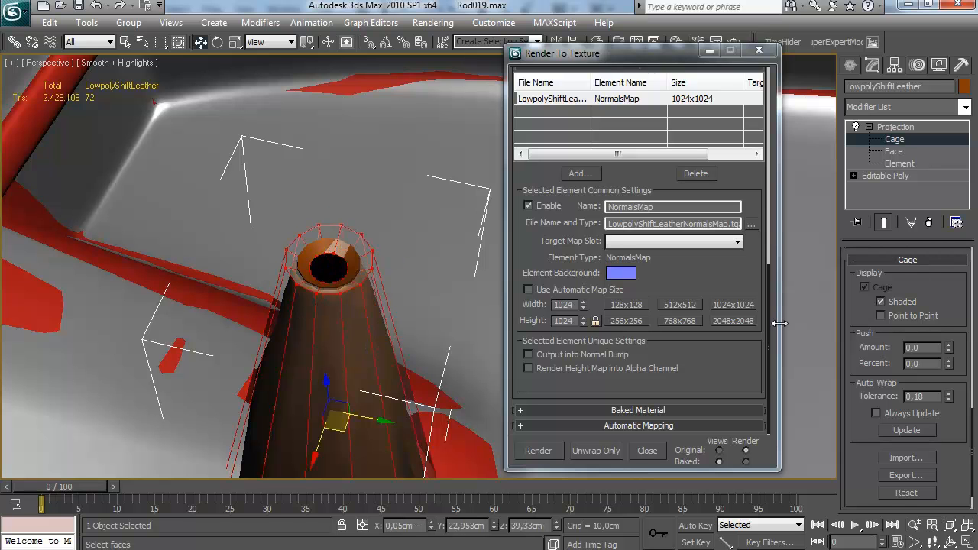
{"action": "left_click_drag", "start_coordinate": [948, 347], "coordinate": [966, 305]}
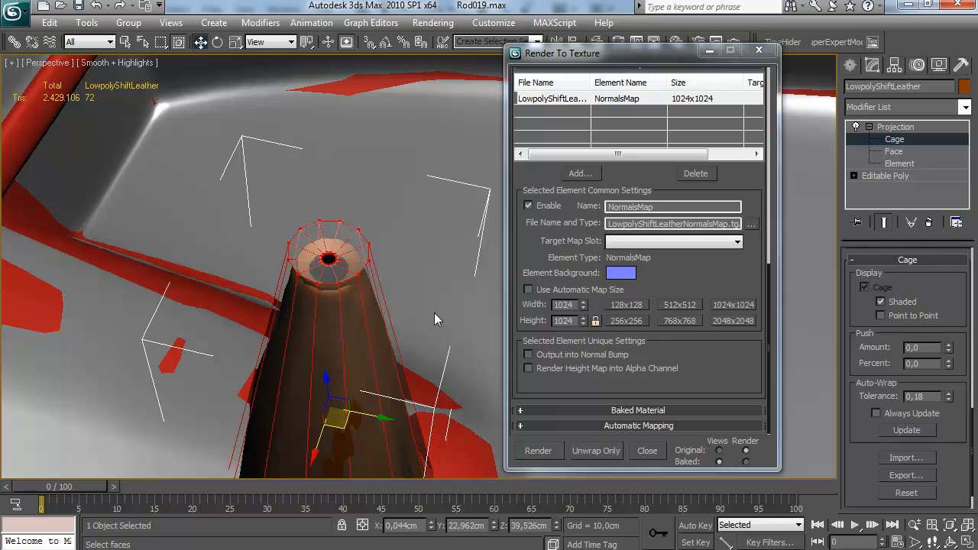
{"action": "middle_click_drag", "start_coordinate": [432, 315], "coordinate": [389, 198], "text": "alt"}
Select the cage's top vertices and move them slightly down toward the boot's rim.
{"action": "left_click_drag", "start_coordinate": [402, 136], "coordinate": [299, 170]}
{"action": "left_click_drag", "start_coordinate": [339, 127], "coordinate": [340, 136]}
{"action": "middle_click_drag", "start_coordinate": [375, 149], "coordinate": [371, 186], "text": "alt"}
{"action": "left_click_drag", "start_coordinate": [338, 143], "coordinate": [339, 143]}
Try to push the cage's bottom vertices outward by 0.35.
{"action": "middle_click_drag", "start_coordinate": [365, 192], "coordinate": [397, 299], "text": "alt"}
{"action": "scroll", "coordinate": [351, 300], "scroll_direction": "down", "scroll_amount": 1}
{"action": "left_click_drag", "start_coordinate": [461, 325], "coordinate": [304, 426]}
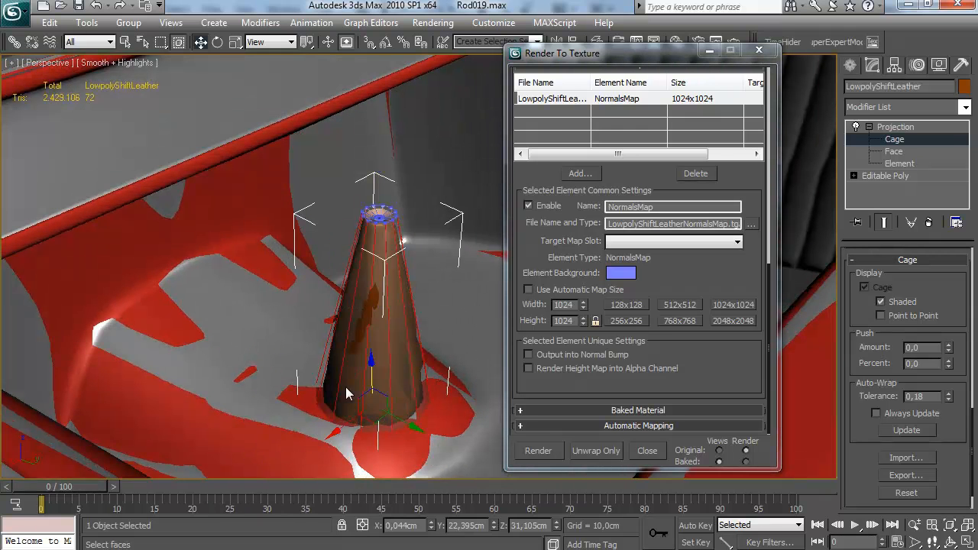
{"action": "key", "text": "r"}
{"action": "left_click_drag", "start_coordinate": [952, 350], "coordinate": [953, 329]}
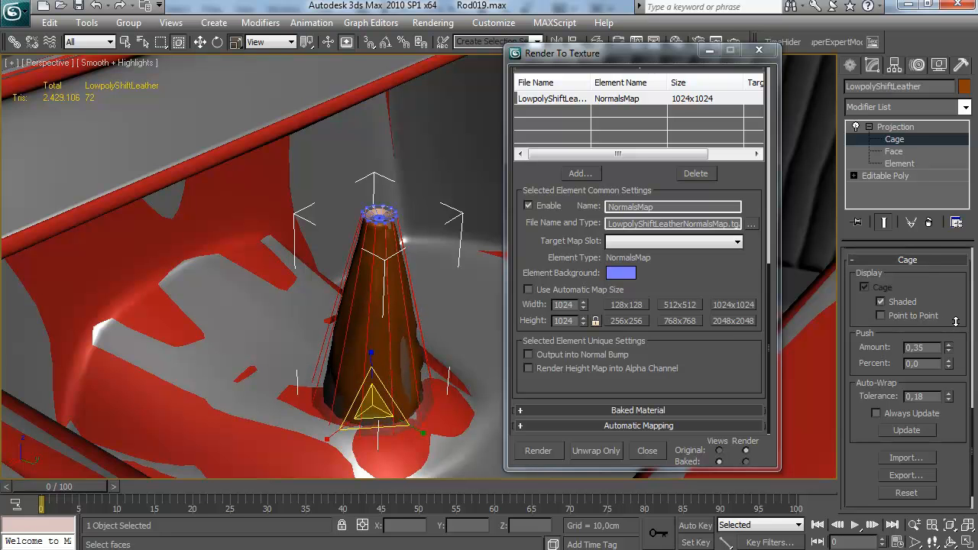
{"action": "right_click", "coordinate": [955, 321]}
Select the cage's inner vertices at the boot's top opening and scale them to about 133 percent in X and Y.
{"action": "left_click_drag", "start_coordinate": [430, 190], "coordinate": [348, 240]}
{"action": "middle_click_drag", "start_coordinate": [402, 240], "coordinate": [371, 271], "text": "alt"}
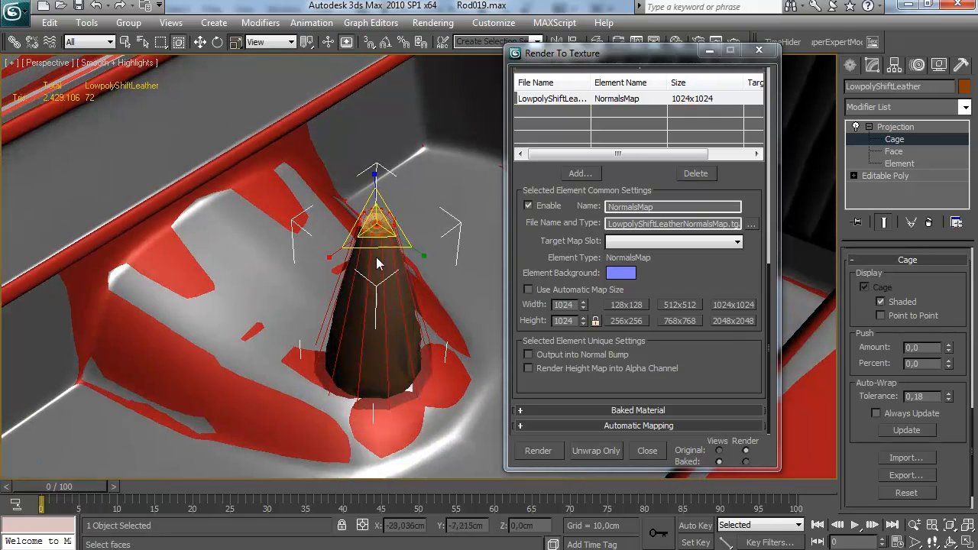
{"action": "scroll", "coordinate": [373, 202], "scroll_direction": "up", "scroll_amount": 3}
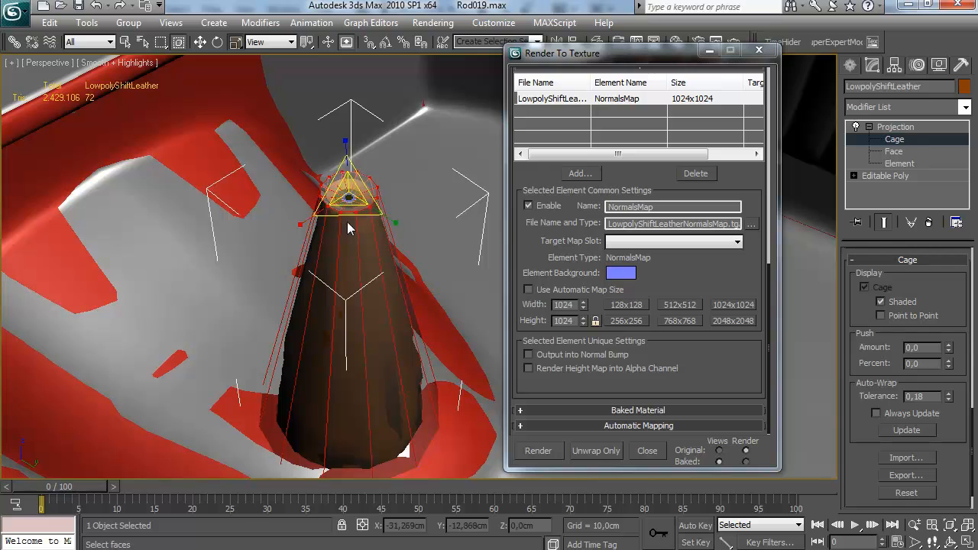
{"action": "left_click", "coordinate": [409, 193]}
{"action": "left_click_drag", "start_coordinate": [358, 193], "coordinate": [341, 204]}
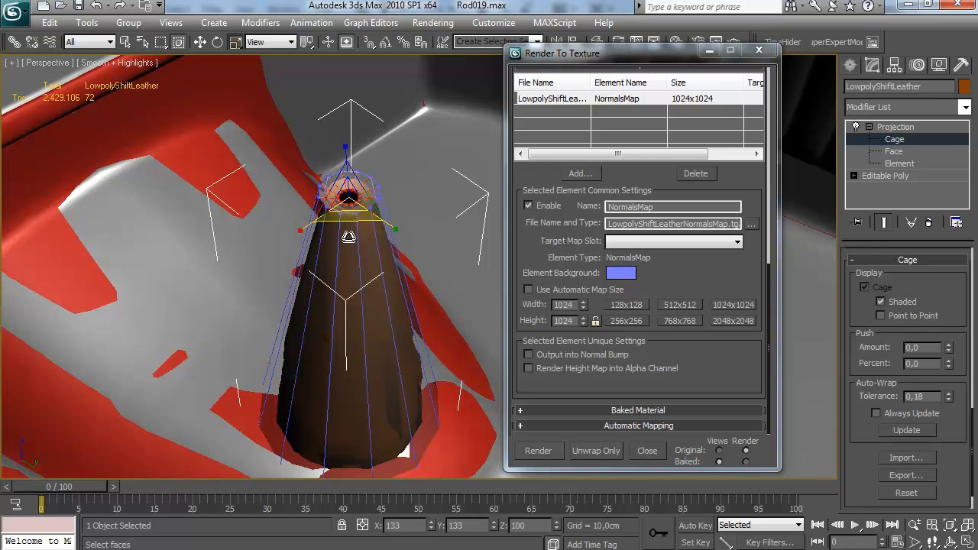
{"action": "middle_click_drag", "start_coordinate": [348, 236], "coordinate": [410, 252], "text": "alt"}
Select the cage's bottom vertices and scale them to about 104 percent in X and Y.
{"action": "middle_click_drag", "start_coordinate": [391, 317], "coordinate": [360, 372], "text": "alt"}
{"action": "middle_click_drag", "start_coordinate": [346, 304], "coordinate": [354, 269]}
{"action": "scroll", "coordinate": [393, 315], "scroll_direction": "down", "scroll_amount": 2}
{"action": "left_click_drag", "start_coordinate": [236, 473], "coordinate": [461, 294]}
{"action": "left_click_drag", "start_coordinate": [369, 404], "coordinate": [369, 401]}
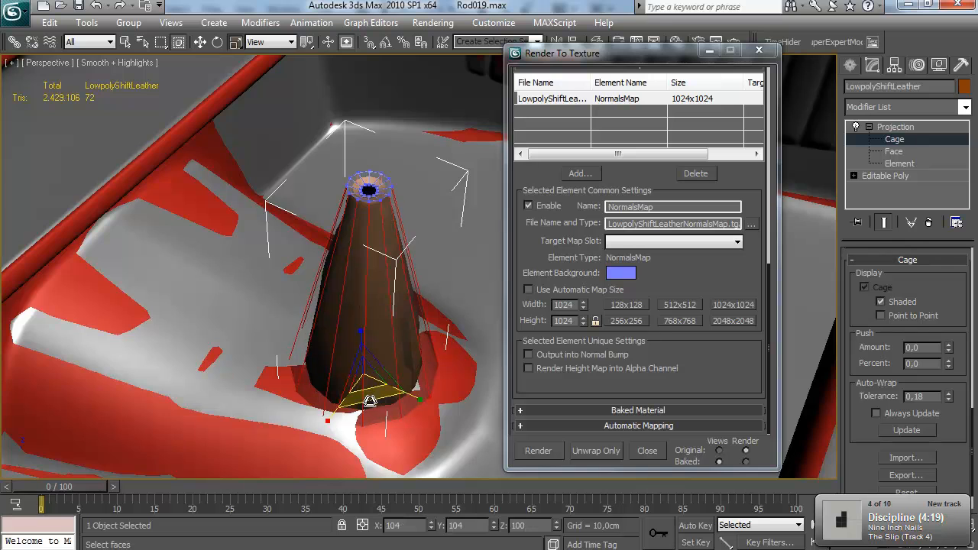
Leave cage editing and bake the shifter boot's normal map.
{"action": "middle_click_drag", "start_coordinate": [411, 349], "coordinate": [366, 303], "text": "alt"}
{"action": "scroll", "coordinate": [369, 303], "scroll_direction": "down", "scroll_amount": 3}
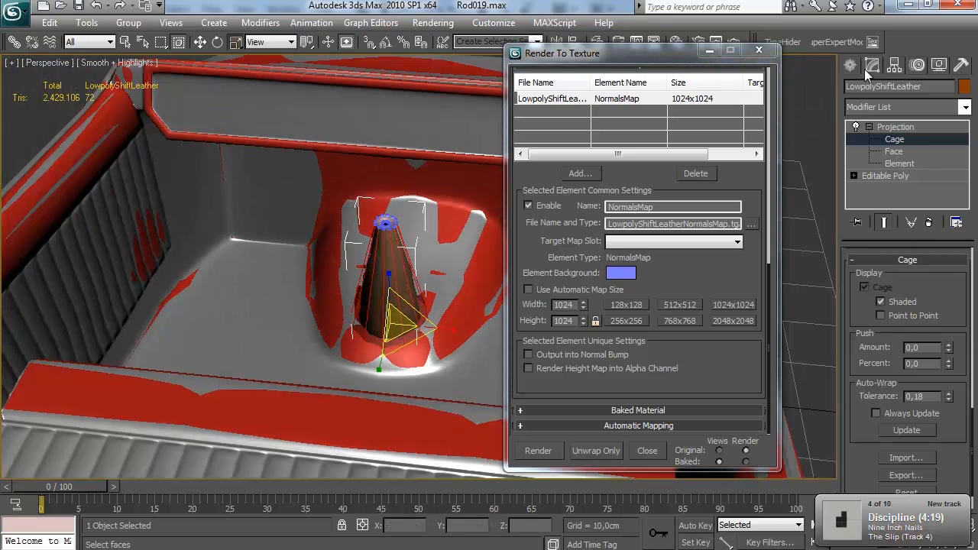
{"action": "left_click", "coordinate": [850, 66]}
{"action": "middle_click_drag", "start_coordinate": [255, 287], "coordinate": [370, 323], "text": "alt"}
{"action": "left_click", "coordinate": [538, 451]}
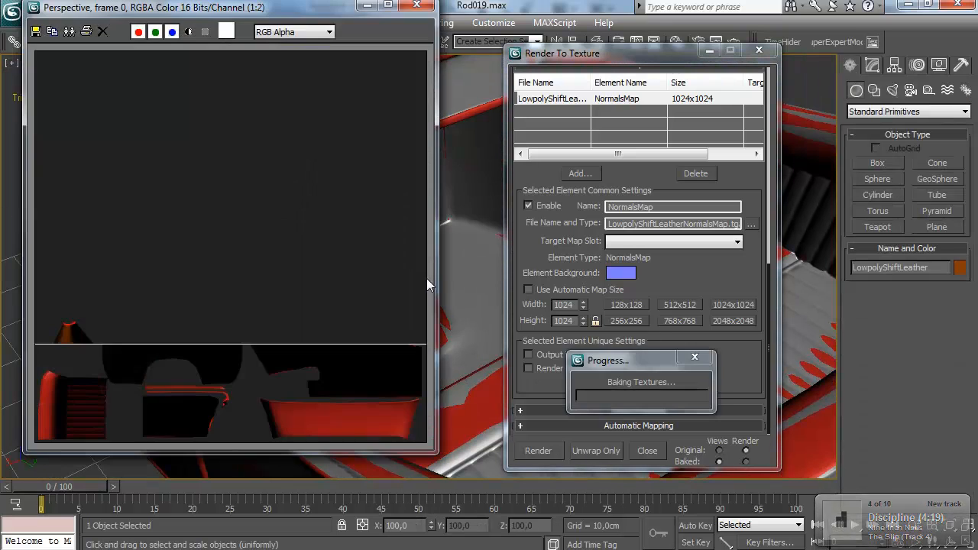
Close the render preview and look over the shifter boot and the surrounding cockpit after the bake.
{"action": "left_click", "coordinate": [416, 5]}
{"action": "middle_click_drag", "start_coordinate": [379, 205], "coordinate": [378, 256]}
{"action": "scroll", "coordinate": [378, 255], "scroll_direction": "up", "scroll_amount": 8}
{"action": "scroll", "coordinate": [428, 227], "scroll_direction": "down", "scroll_amount": 1}
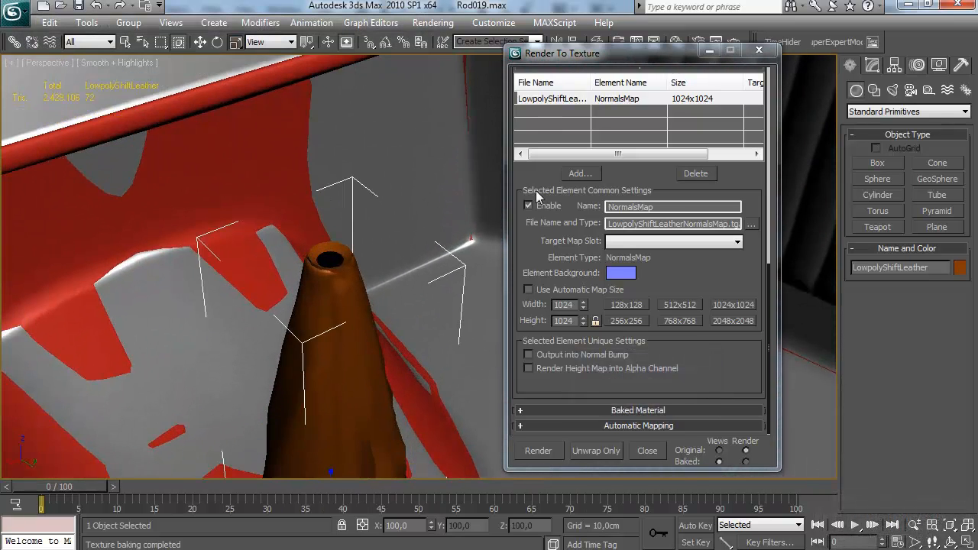
{"action": "scroll", "coordinate": [538, 195], "scroll_direction": "down", "scroll_amount": 4}
{"action": "scroll", "coordinate": [491, 200], "scroll_direction": "down", "scroll_amount": 2}
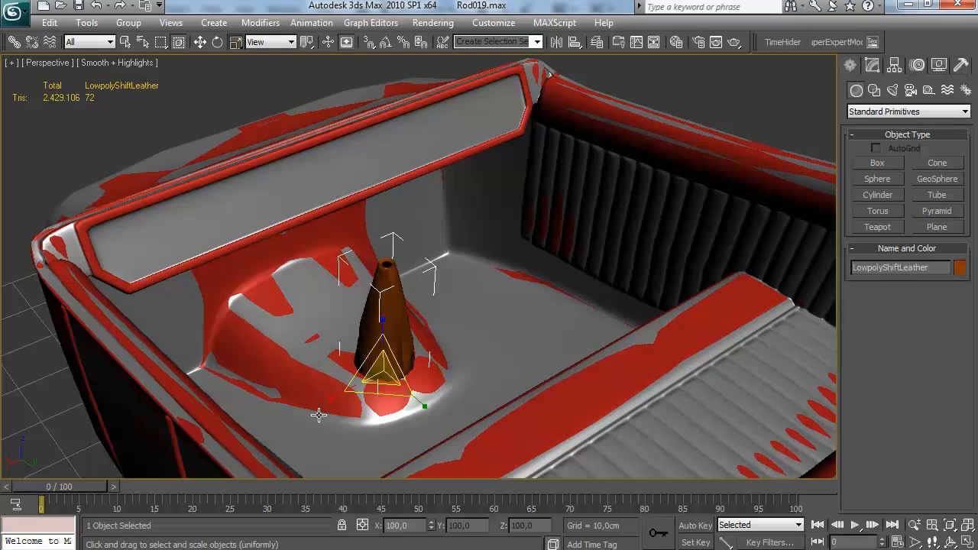
{"action": "middle_click_drag", "start_coordinate": [423, 210], "coordinate": [443, 216]}
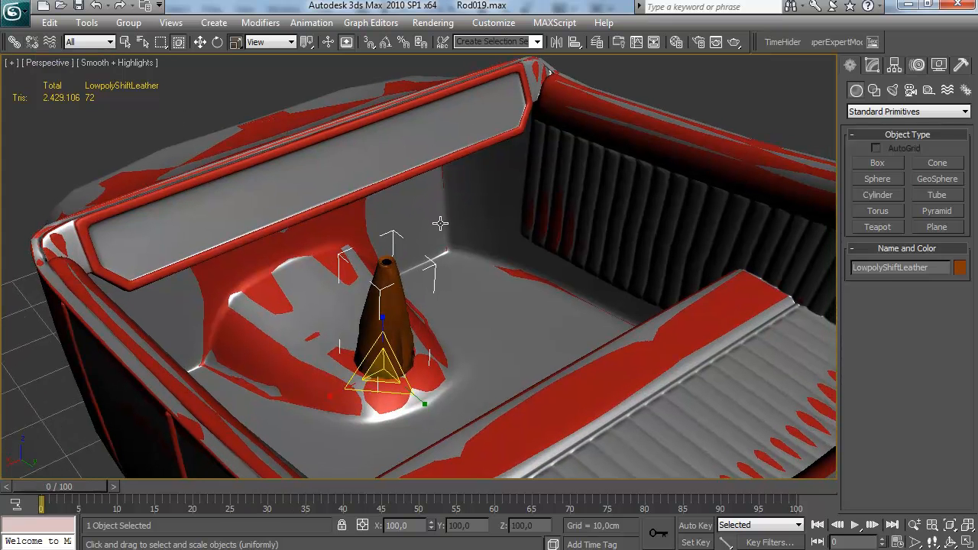
Reopen Render To Texture and check the save location of the shifter boot's normal map file.
{"action": "key", "text": "0"}
{"action": "scroll", "coordinate": [566, 345], "scroll_direction": "down", "scroll_amount": 2}
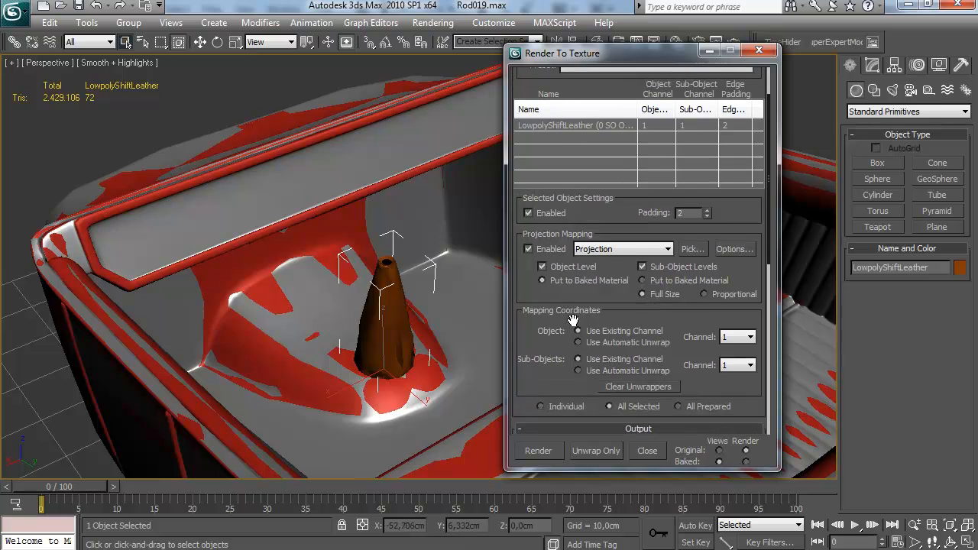
{"action": "scroll", "coordinate": [676, 347], "scroll_direction": "down", "scroll_amount": 10}
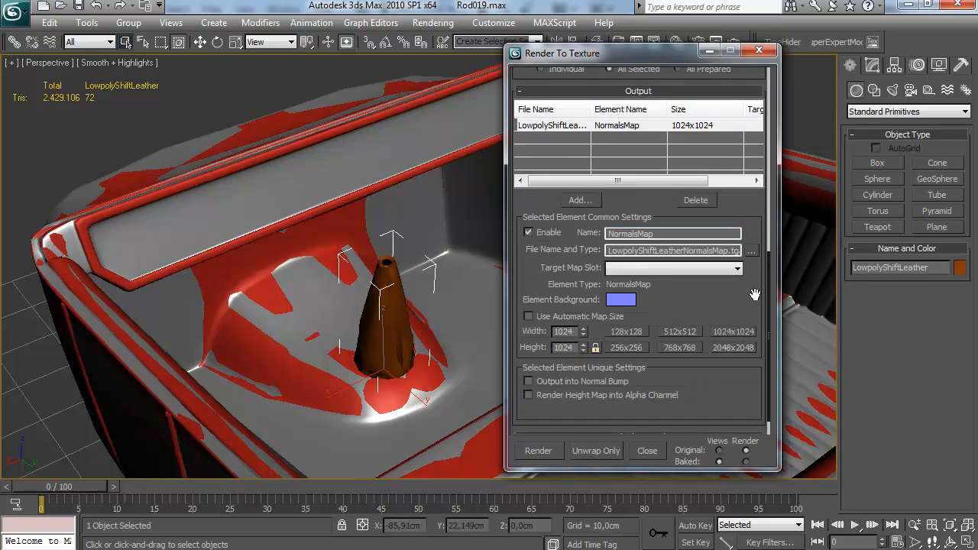
{"action": "left_click", "coordinate": [751, 271]}
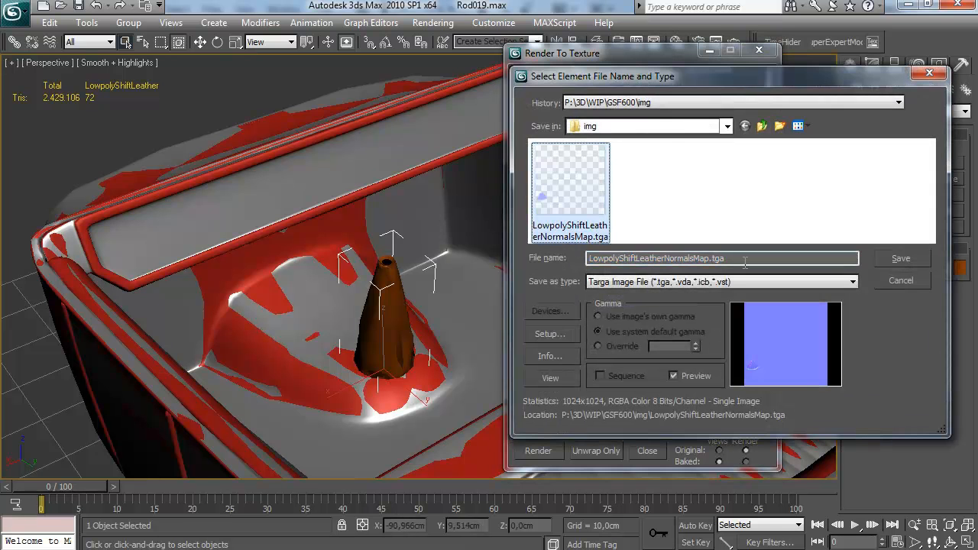
{"action": "left_click", "coordinate": [884, 280]}
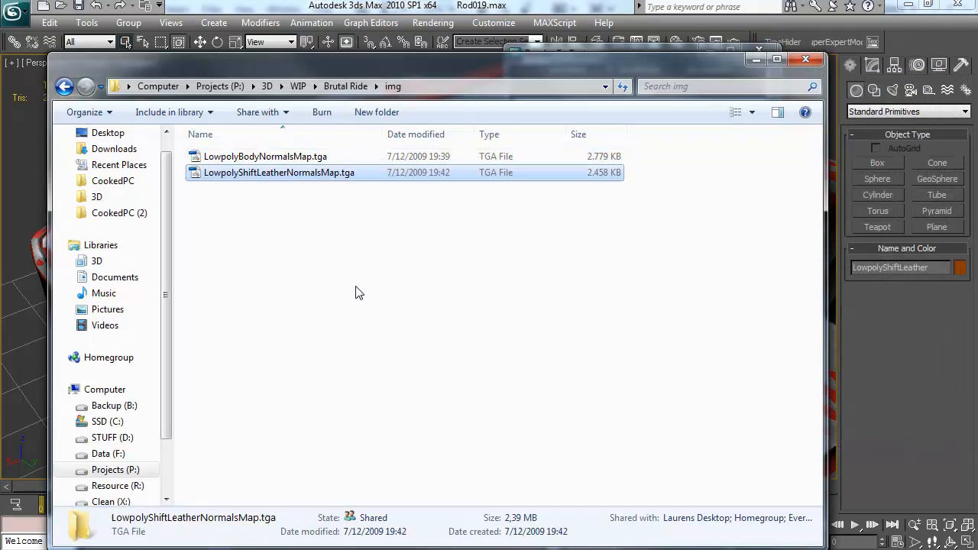
Switch to Photoshop with LowpolyShiftLeatherNormalsMap.tga opened and load its Alpha 1 channel as a selection.
{"action": "left_click_drag", "start_coordinate": [315, 175], "coordinate": [428, 293]}
{"action": "key", "text": "ctrl+a"}
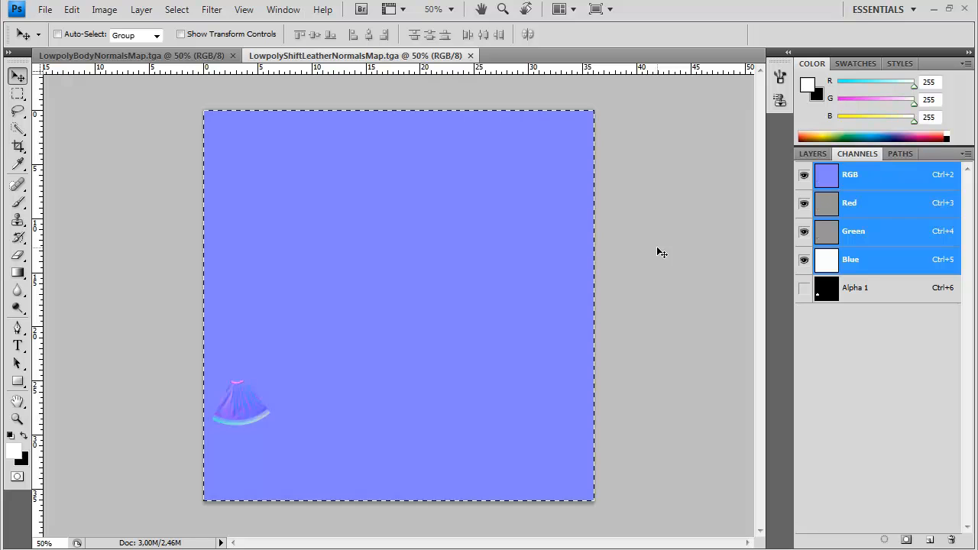
{"action": "left_click", "coordinate": [831, 289], "text": "ctrl"}
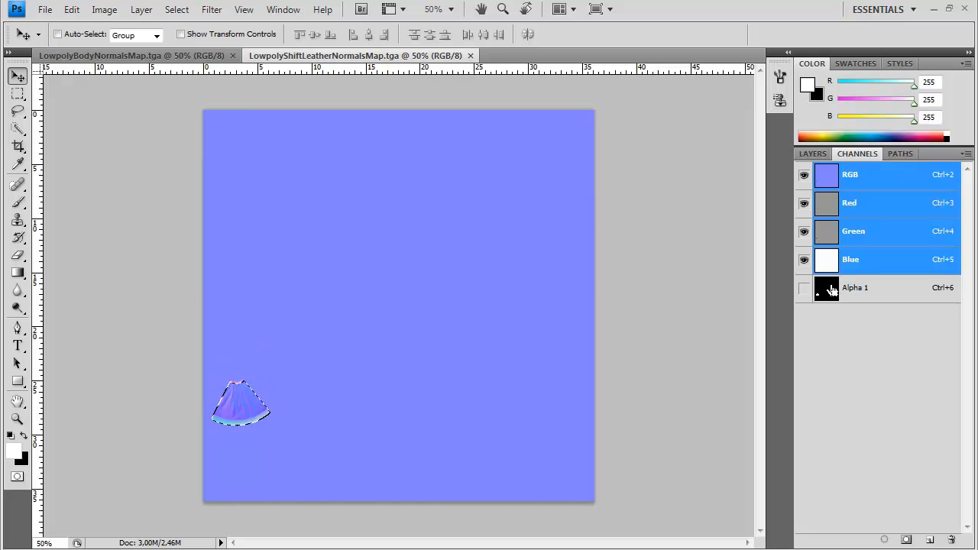
Duplicate the whole Background layer into LowpolyBodyNormalsMap.tga and close the shift leather map.
{"action": "left_click", "coordinate": [142, 9]}
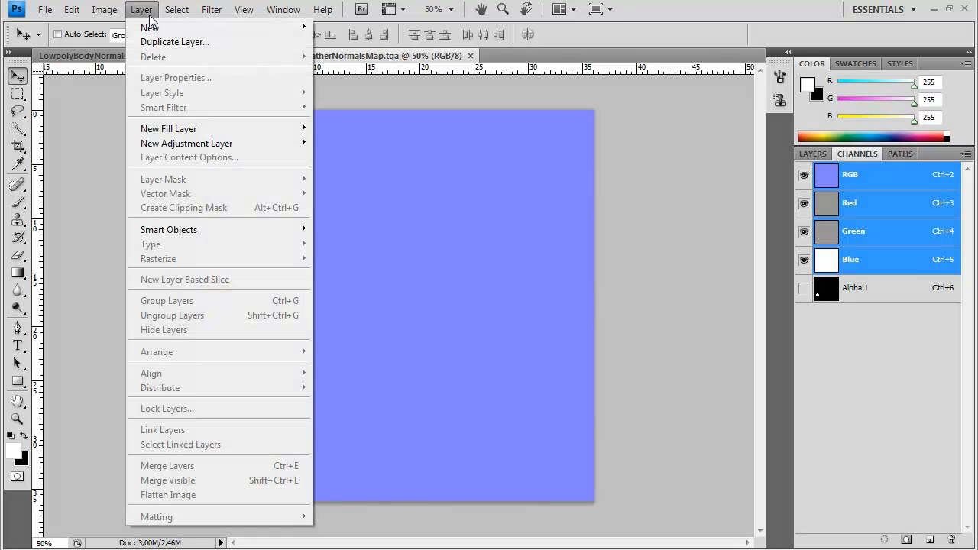
{"action": "left_click", "coordinate": [142, 38]}
{"action": "left_click", "coordinate": [533, 229]}
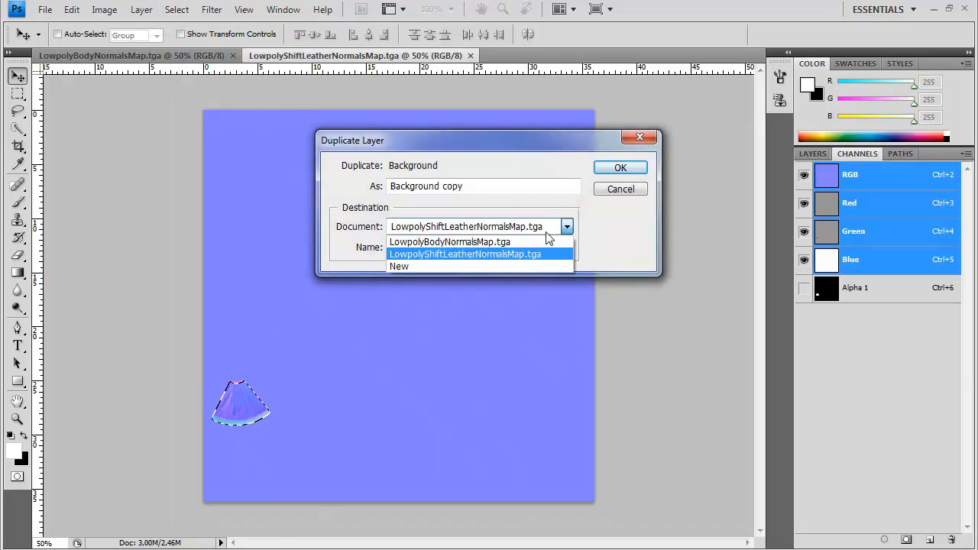
{"action": "left_click", "coordinate": [519, 250]}
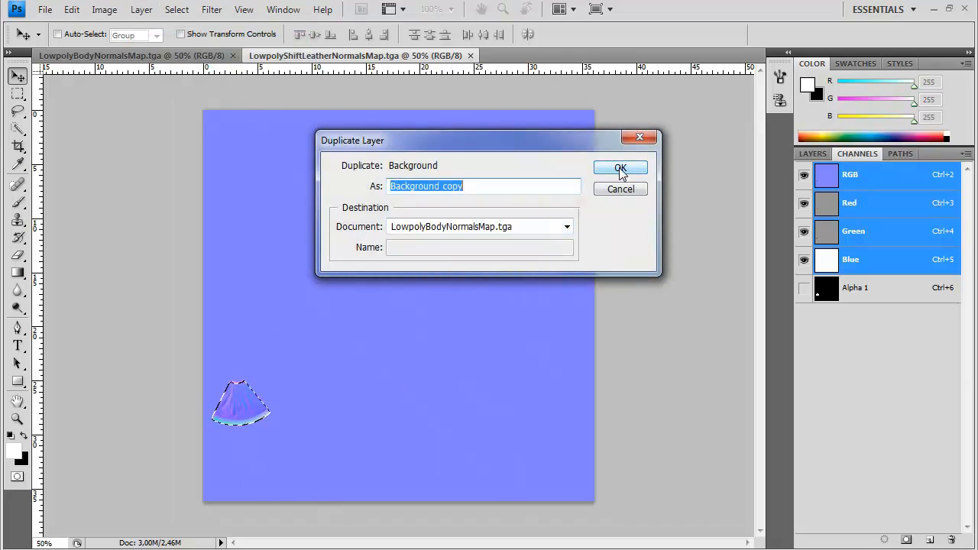
{"action": "left_click", "coordinate": [621, 169]}
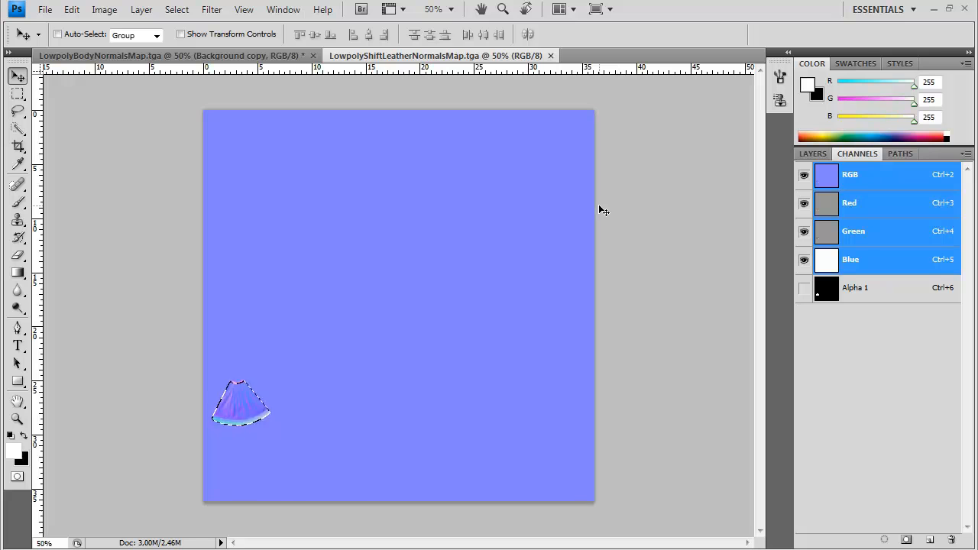
{"action": "key", "text": "ctrl+w"}
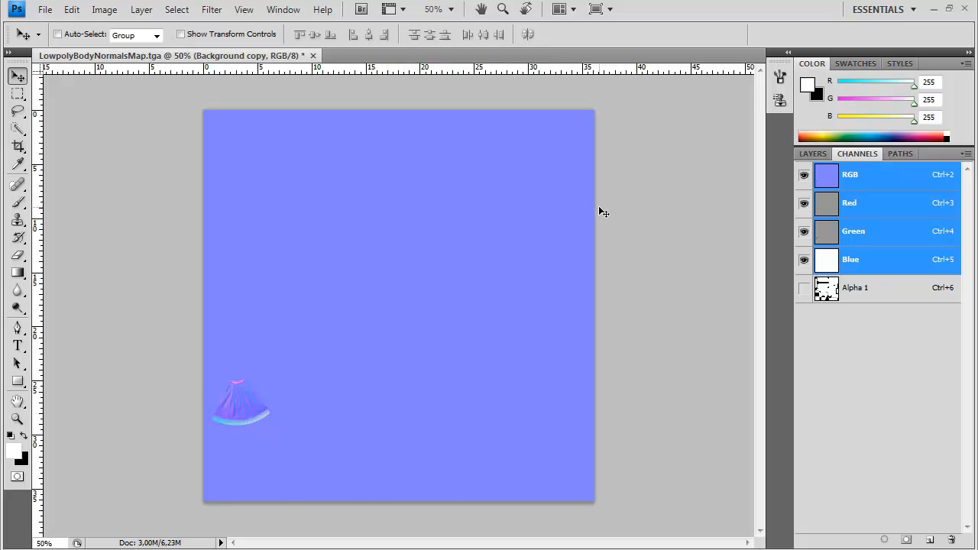
Delete the Background copy layer from LowpolyBodyNormalsMap.tga.
{"action": "left_click", "coordinate": [816, 153]}
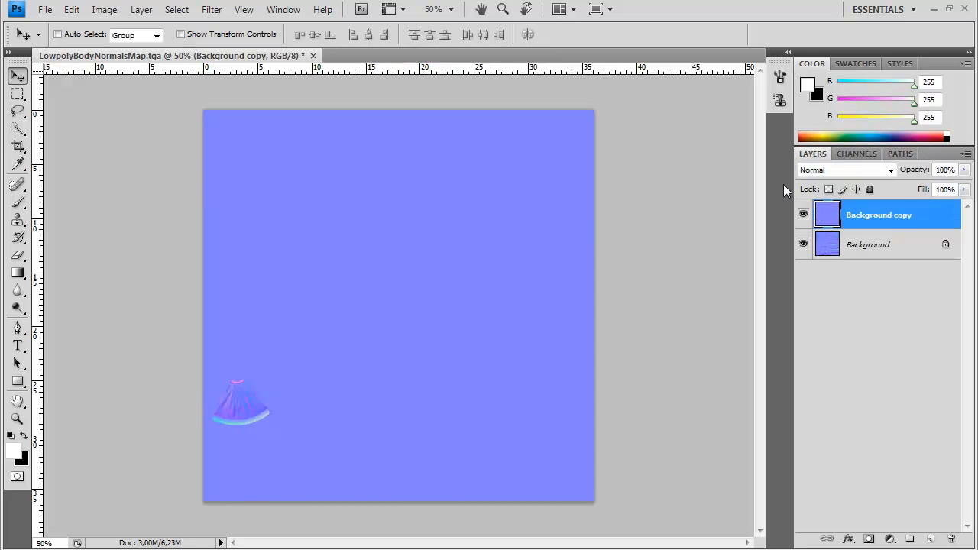
{"action": "left_click", "coordinate": [45, 9]}
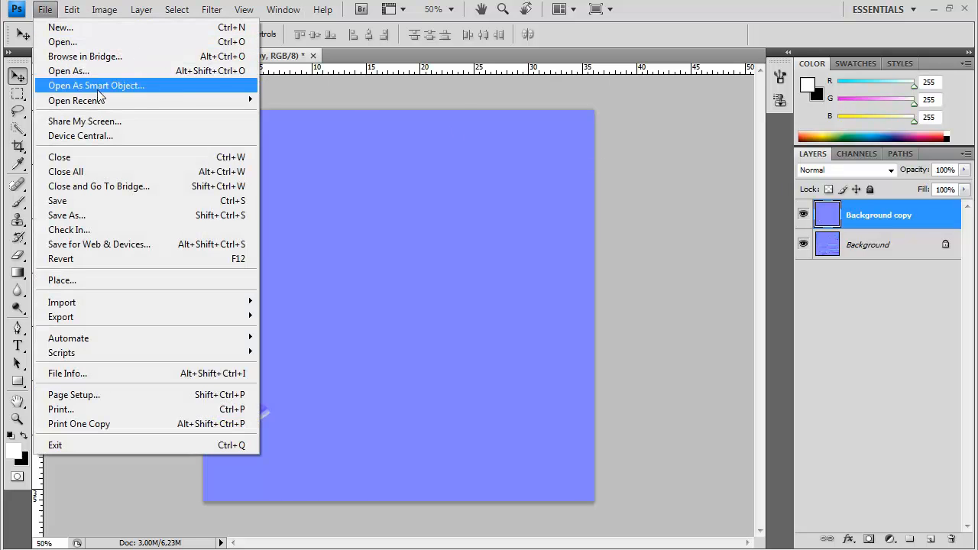
{"action": "left_click", "coordinate": [885, 221]}
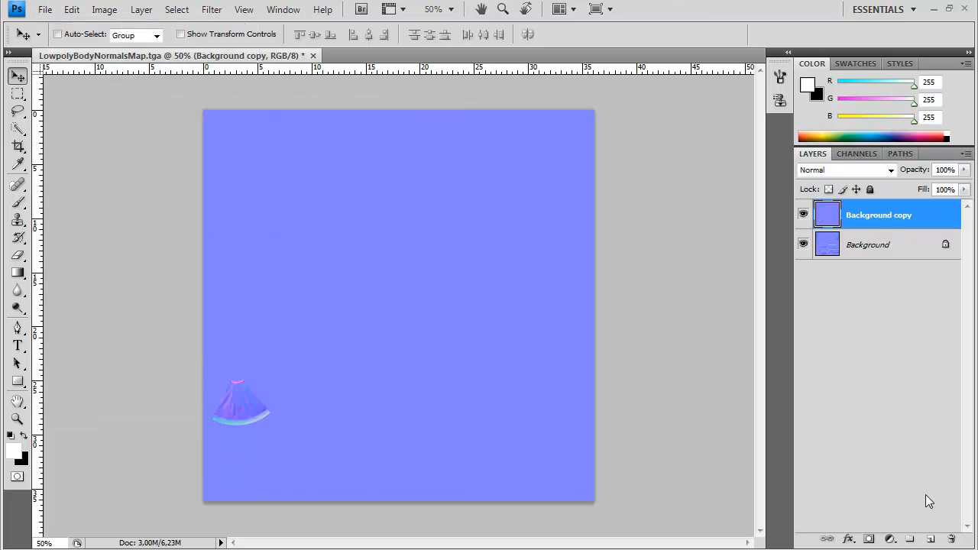
{"action": "left_click", "coordinate": [951, 540]}
{"action": "left_click", "coordinate": [480, 214]}
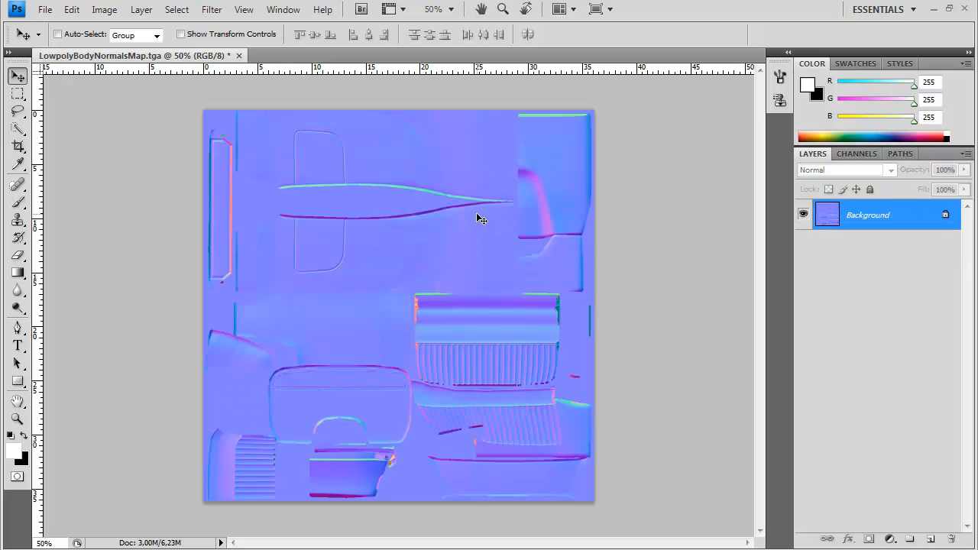
Reopen LowpolyShiftLeatherNormalsMap.tga from the recent files and copy the boot area, selected from Alpha 1, onto a new layer.
{"action": "left_click", "coordinate": [45, 9]}
{"action": "mouse_move", "coordinate": [252, 99]}
{"action": "left_click", "coordinate": [344, 99]}
{"action": "left_click", "coordinate": [856, 154]}
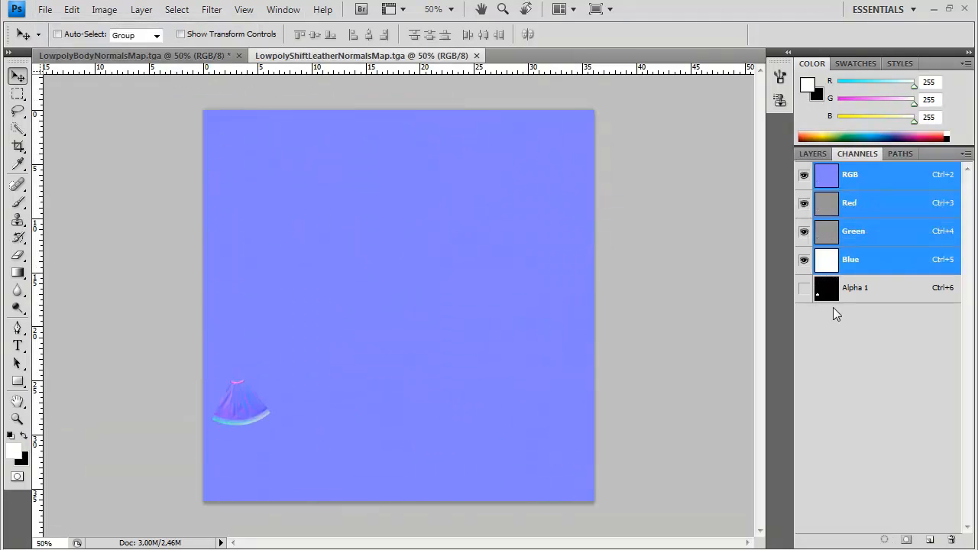
{"action": "left_click", "coordinate": [813, 154]}
{"action": "key", "text": "ctrl+j"}
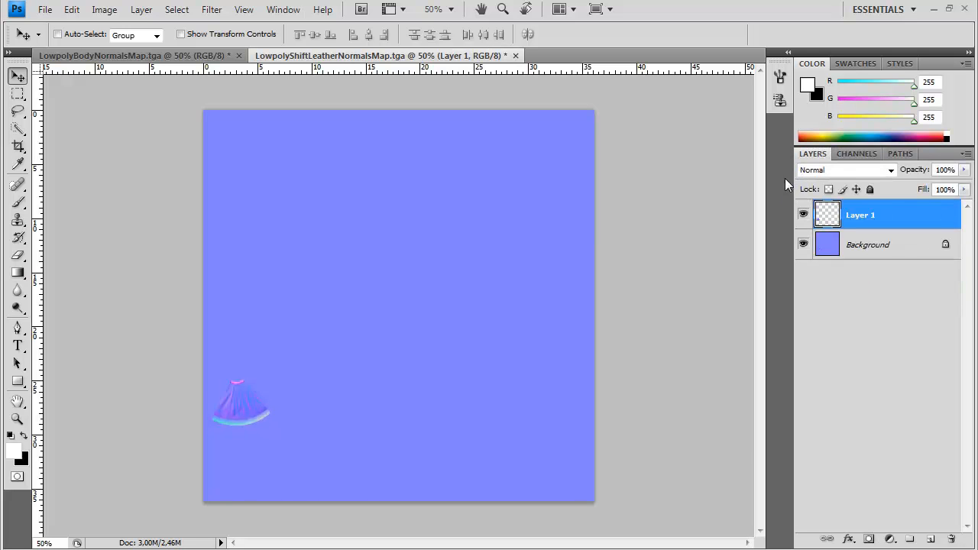
Duplicate the boot's Layer 1 into LowpolyBodyNormalsMap.tga, discarding the source map's changes, and merge it into the Background.
{"action": "left_click", "coordinate": [142, 9]}
{"action": "left_click", "coordinate": [164, 36]}
{"action": "left_click", "coordinate": [475, 227]}
{"action": "left_click", "coordinate": [483, 240]}
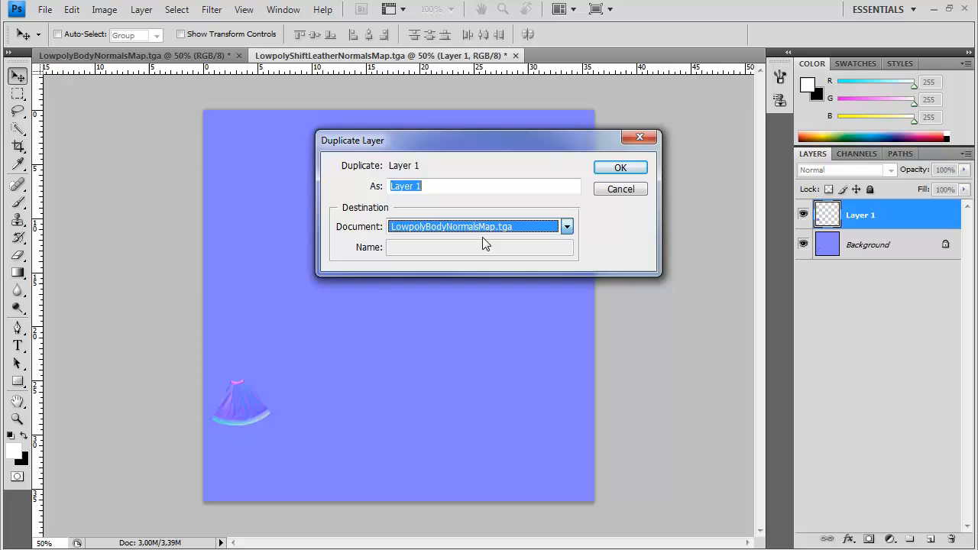
{"action": "left_click", "coordinate": [618, 168]}
{"action": "key", "text": "ctrl+w"}
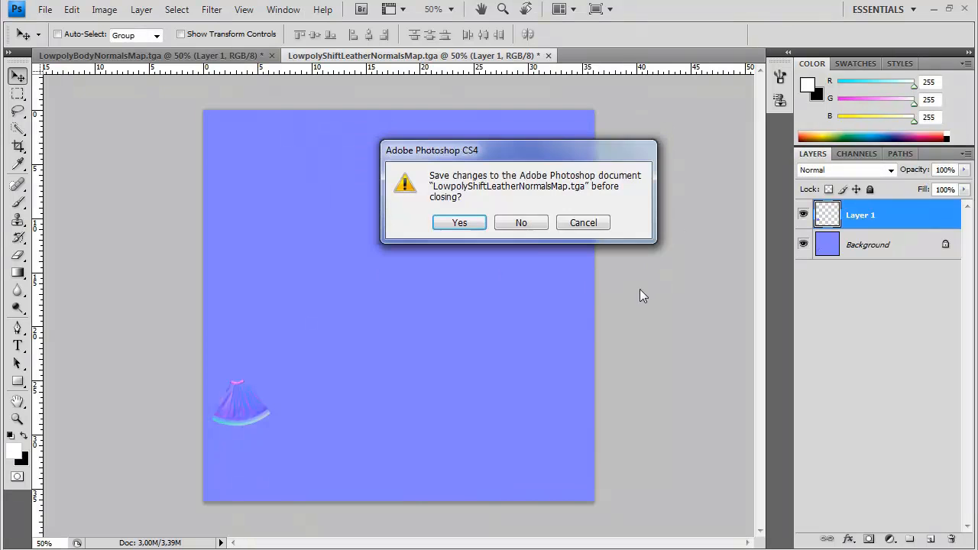
{"action": "left_click", "coordinate": [521, 222]}
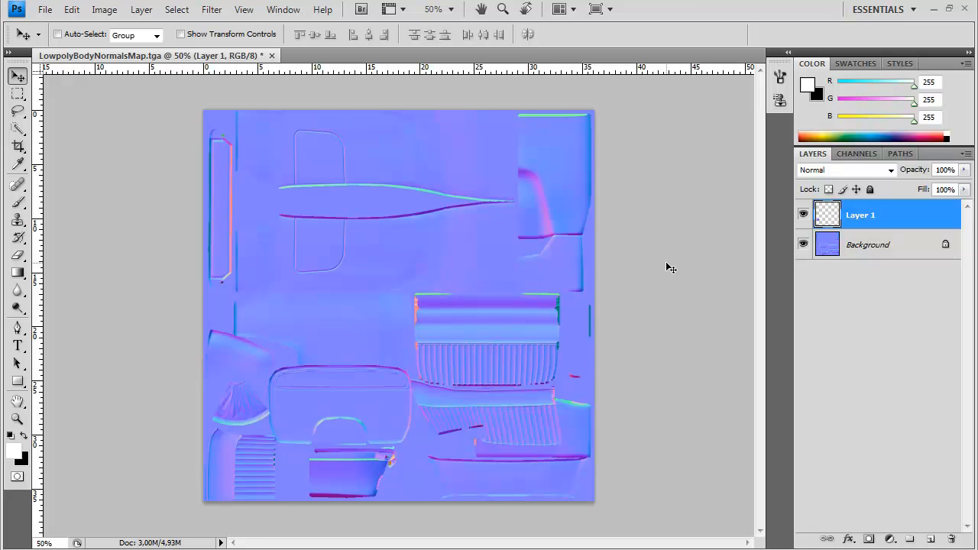
{"action": "key", "text": "ctrl+e"}
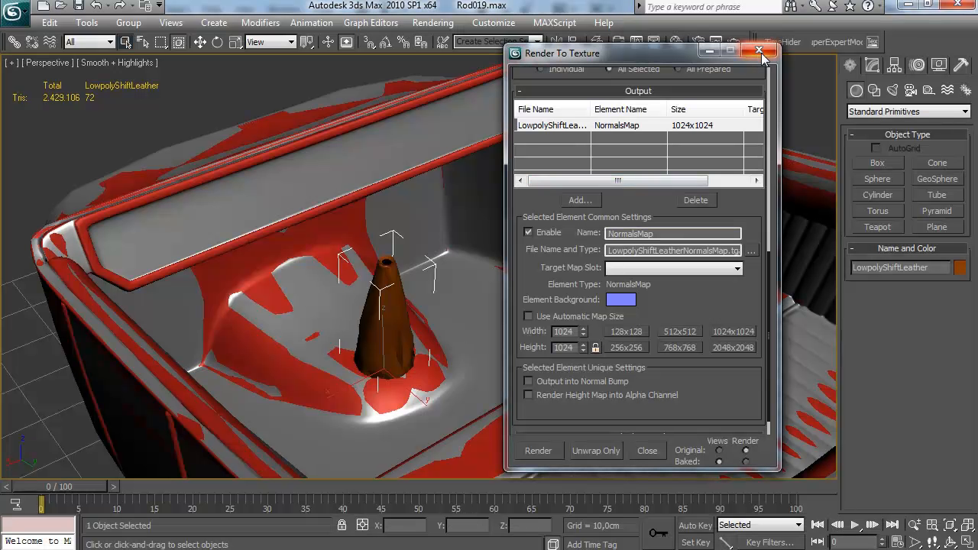
Switch back to 3ds Max, close Render To Texture and hide the HPbody layer.
{"action": "left_click", "coordinate": [759, 51]}
{"action": "left_click", "coordinate": [598, 41]}
{"action": "left_click", "coordinate": [643, 315]}
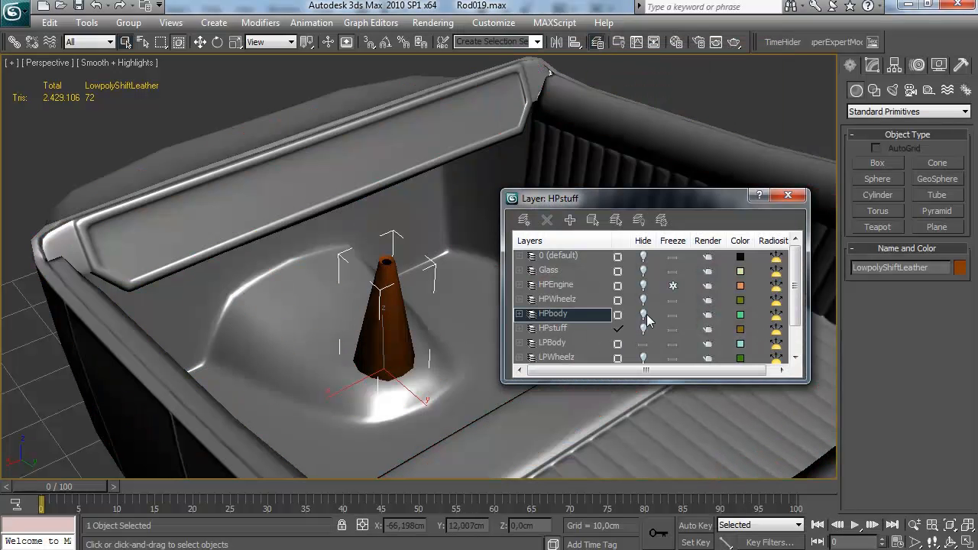
{"action": "left_click", "coordinate": [795, 197]}
Assign the 07 - Default DirectX shader material to the shifter boot.
{"action": "middle_click_drag", "start_coordinate": [628, 245], "coordinate": [622, 247]}
{"action": "key", "text": "m"}
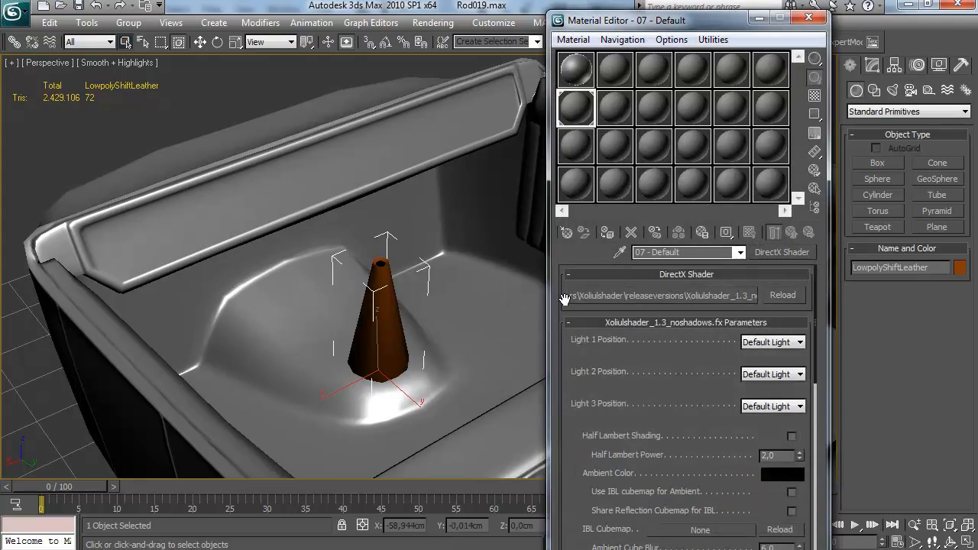
{"action": "left_click", "coordinate": [609, 233]}
{"action": "left_click", "coordinate": [809, 18]}
Deselect the boot and examine the normal-mapped low-poly body from the outside and the inside.
{"action": "middle_click_drag", "start_coordinate": [500, 211], "coordinate": [517, 249], "text": "alt"}
{"action": "scroll", "coordinate": [458, 136], "scroll_direction": "down", "scroll_amount": 4}
{"action": "left_click", "coordinate": [475, 118]}
{"action": "scroll", "coordinate": [547, 205], "scroll_direction": "up", "scroll_amount": 4}
{"action": "middle_click_drag", "start_coordinate": [547, 206], "coordinate": [615, 168], "text": "alt"}
{"action": "scroll", "coordinate": [539, 212], "scroll_direction": "down", "scroll_amount": 5}
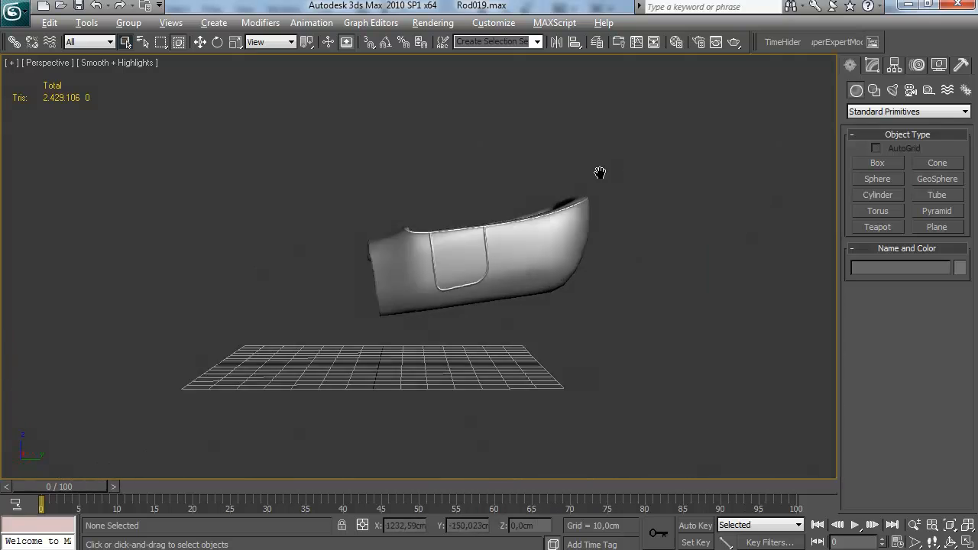
{"action": "scroll", "coordinate": [532, 208], "scroll_direction": "up", "scroll_amount": 6}
{"action": "middle_click_drag", "start_coordinate": [535, 216], "coordinate": [499, 261], "text": "alt"}
{"action": "scroll", "coordinate": [517, 221], "scroll_direction": "down", "scroll_amount": 6}
Show edged faces in the viewport and start polygon-level editing of LowpolyBody's Editable Poly.
{"action": "key", "text": "F4"}
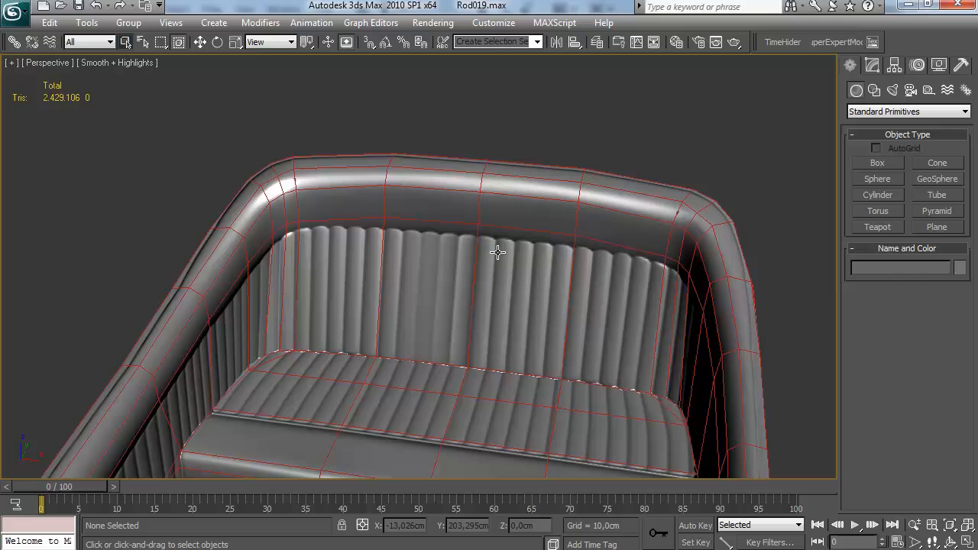
{"action": "left_click", "coordinate": [449, 286]}
{"action": "left_click", "coordinate": [872, 65]}
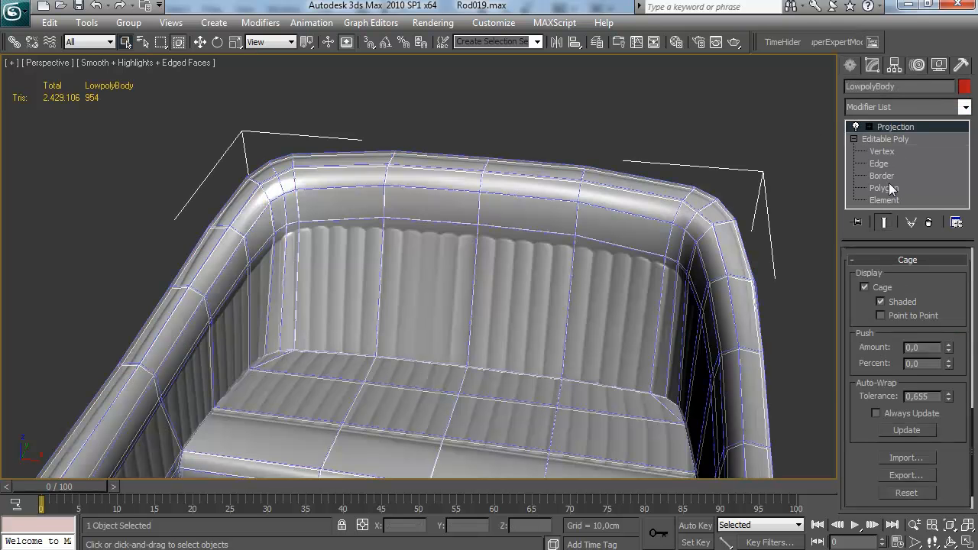
{"action": "left_click", "coordinate": [886, 188]}
Select the column of four polygons running up the middle of the rear backrest and over its rim, and assign smoothing group 11.
{"action": "left_click", "coordinate": [441, 273]}
{"action": "middle_click_drag", "start_coordinate": [436, 280], "coordinate": [463, 202]}
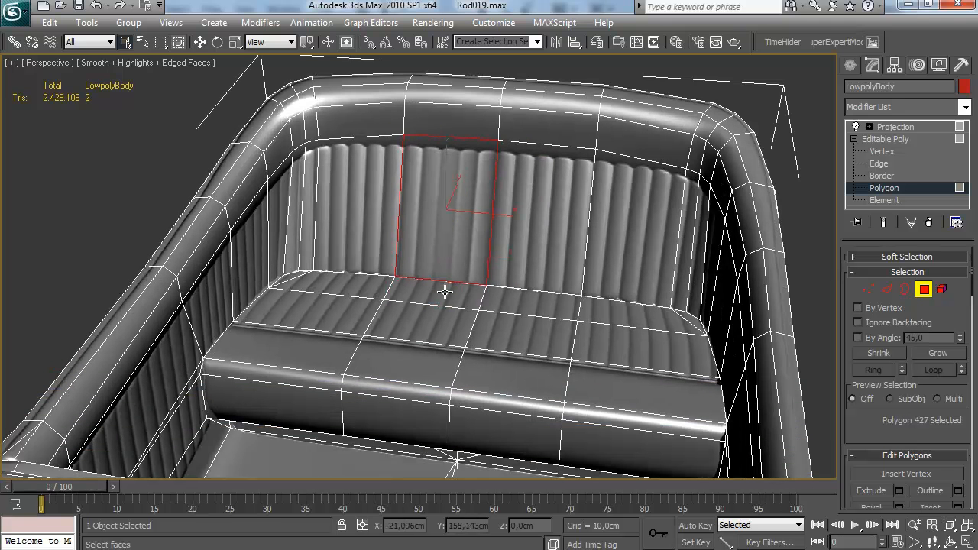
{"action": "middle_click_drag", "start_coordinate": [457, 251], "coordinate": [464, 312]}
{"action": "left_click", "coordinate": [464, 206], "text": "ctrl"}
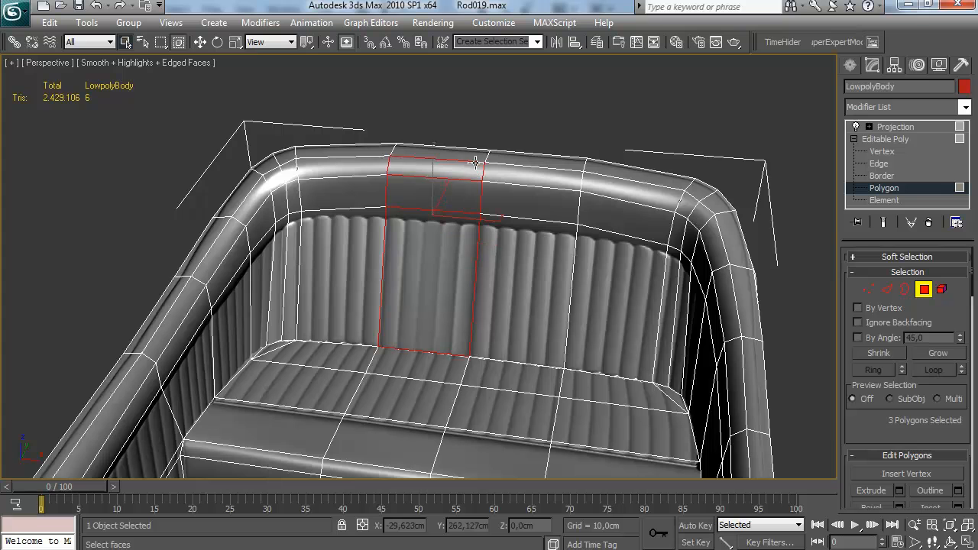
{"action": "scroll", "coordinate": [938, 420], "scroll_direction": "down", "scroll_amount": 10}
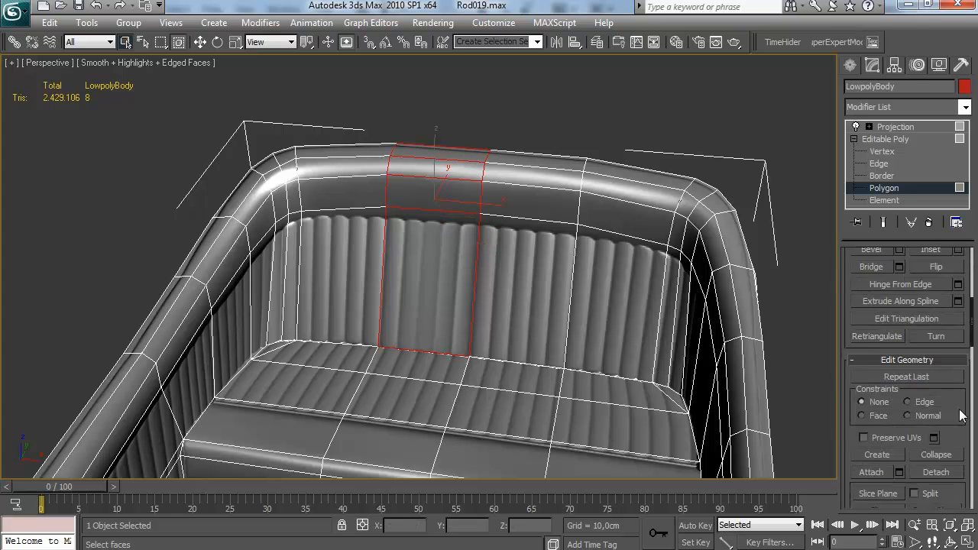
{"action": "scroll", "coordinate": [936, 417], "scroll_direction": "down", "scroll_amount": 5}
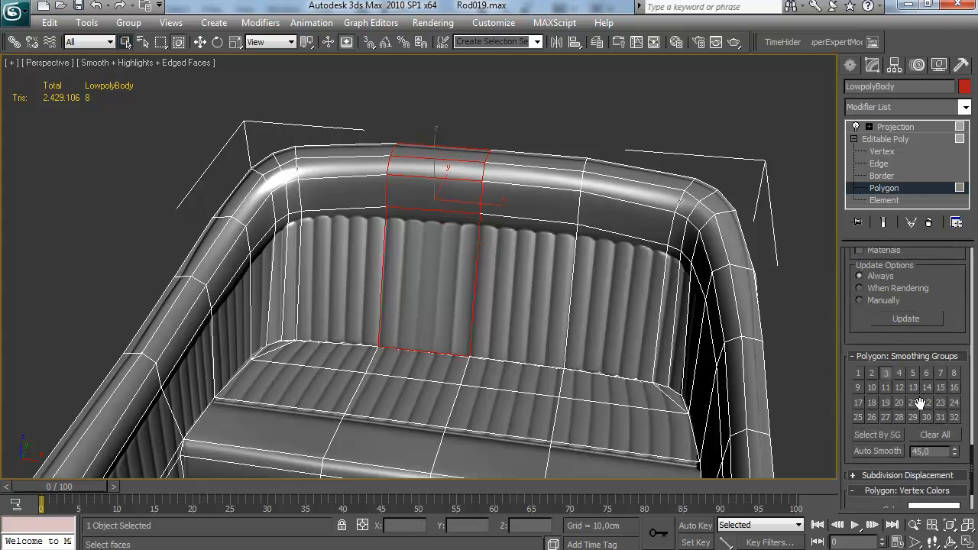
{"action": "left_click", "coordinate": [887, 387]}
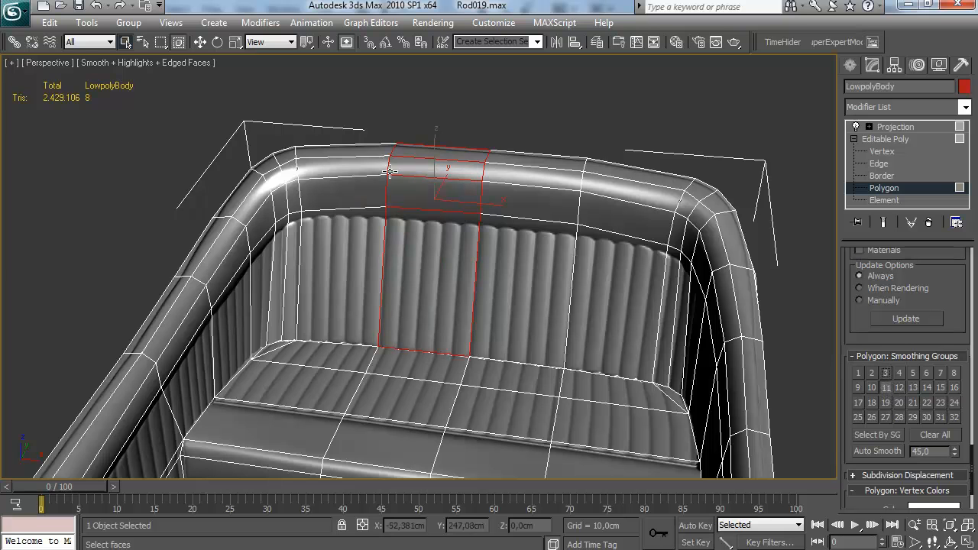
Select the column of four polygons just beside the middle one on the rear backrest and rim, and assign smoothing group 11.
{"action": "left_click", "coordinate": [376, 150]}
{"action": "left_click", "coordinate": [374, 167], "text": "ctrl"}
{"action": "left_click", "coordinate": [372, 191], "text": "ctrl"}
{"action": "left_click", "coordinate": [373, 250], "text": "ctrl"}
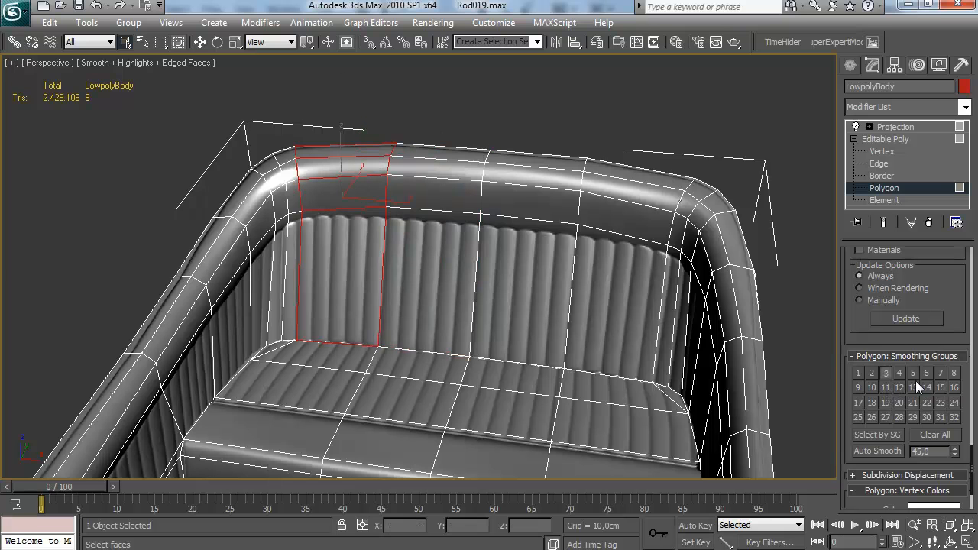
{"action": "left_click", "coordinate": [886, 387]}
Hide the edged faces and examine the smoothing on the whole low-poly body from near and far.
{"action": "key", "text": "F4"}
{"action": "middle_click_drag", "start_coordinate": [537, 188], "coordinate": [513, 242], "text": "alt"}
{"action": "scroll", "coordinate": [588, 221], "scroll_direction": "down", "scroll_amount": 4}
{"action": "scroll", "coordinate": [489, 251], "scroll_direction": "up", "scroll_amount": 10}
{"action": "scroll", "coordinate": [574, 239], "scroll_direction": "down", "scroll_amount": 8}
{"action": "scroll", "coordinate": [443, 255], "scroll_direction": "up", "scroll_amount": 3}
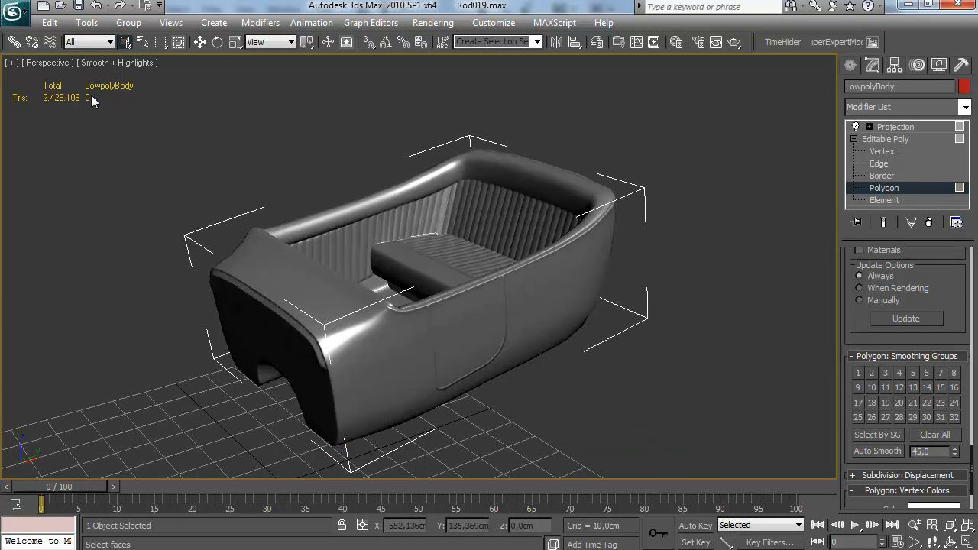
{"action": "middle_click_drag", "start_coordinate": [363, 231], "coordinate": [362, 226]}
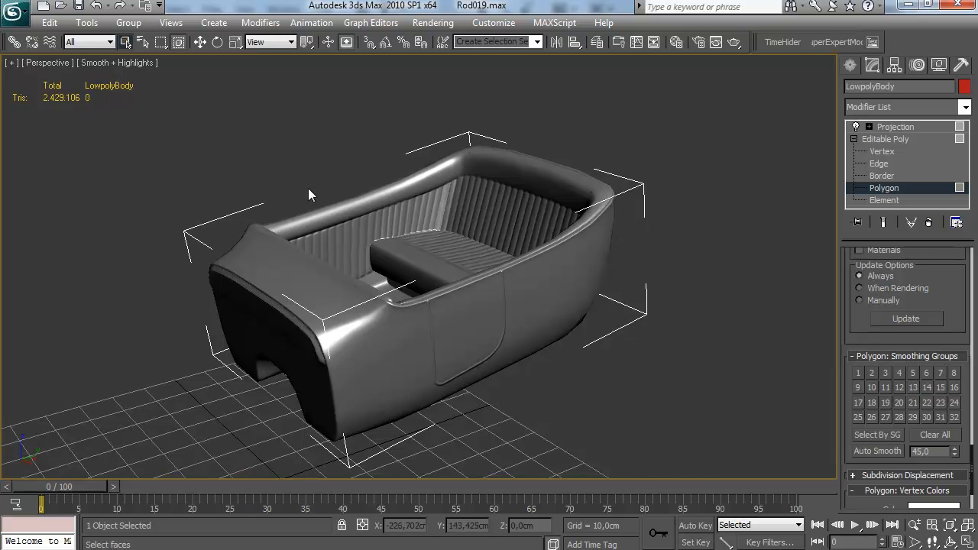
Save the scene as a new incremental file, Rod020.max.
{"action": "left_click", "coordinate": [15, 12]}
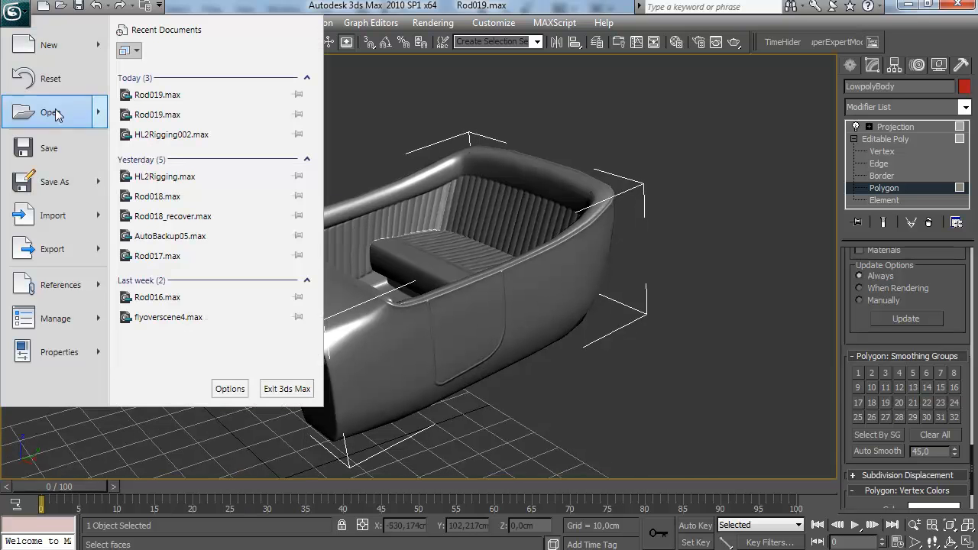
{"action": "left_click", "coordinate": [66, 184]}
{"action": "scroll", "coordinate": [315, 229], "scroll_direction": "down", "scroll_amount": 4}
{"action": "left_click", "coordinate": [353, 327]}
{"action": "middle_click_drag", "start_coordinate": [585, 229], "coordinate": [564, 223]}
{"action": "key", "text": "m"}
{"action": "scroll", "coordinate": [672, 276], "scroll_direction": "down", "scroll_amount": 5}
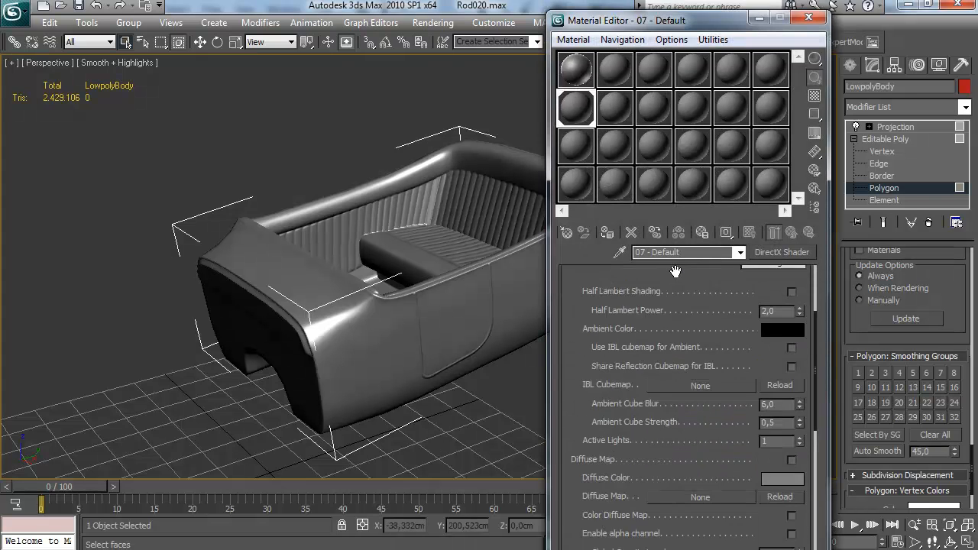
{"action": "left_click", "coordinate": [808, 17]}
{"action": "middle_click_drag", "start_coordinate": [525, 189], "coordinate": [527, 214], "text": "alt"}
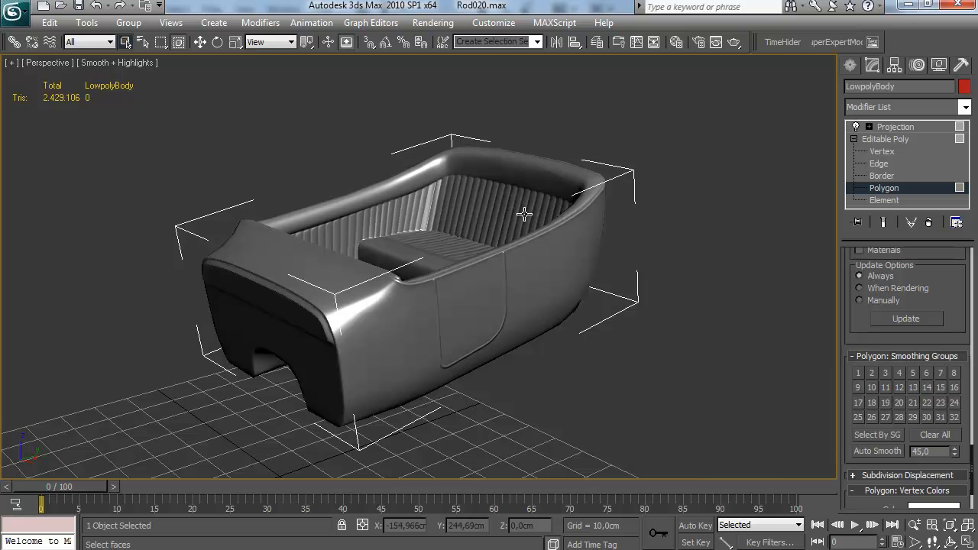
Change the production renderer to mental ray Renderer in the render setup.
{"action": "key", "text": "0"}
{"action": "left_click", "coordinate": [760, 52]}
{"action": "key", "text": "F10"}
{"action": "scroll", "coordinate": [680, 289], "scroll_direction": "down", "scroll_amount": 10}
{"action": "left_click", "coordinate": [646, 467]}
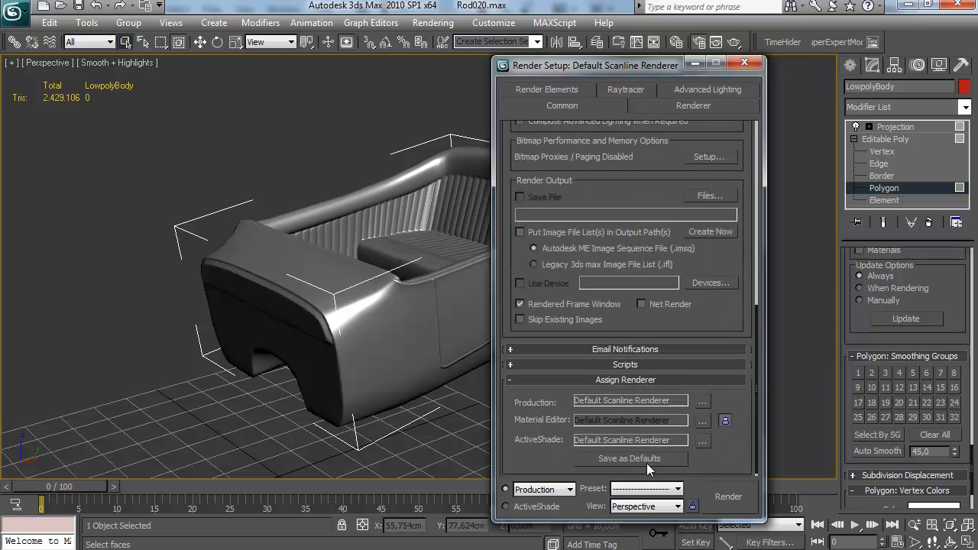
{"action": "left_click", "coordinate": [702, 402]}
{"action": "double_click", "coordinate": [592, 196]}
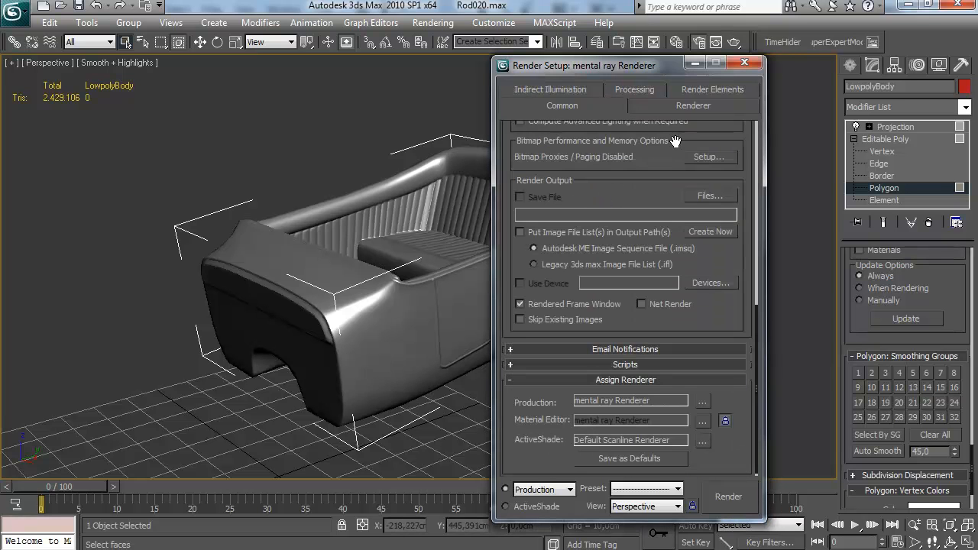
{"action": "left_click", "coordinate": [745, 64]}
Replace LowpolyBody's existing Render To Texture output element with Ambient Occlusion (MR).
{"action": "key", "text": "0"}
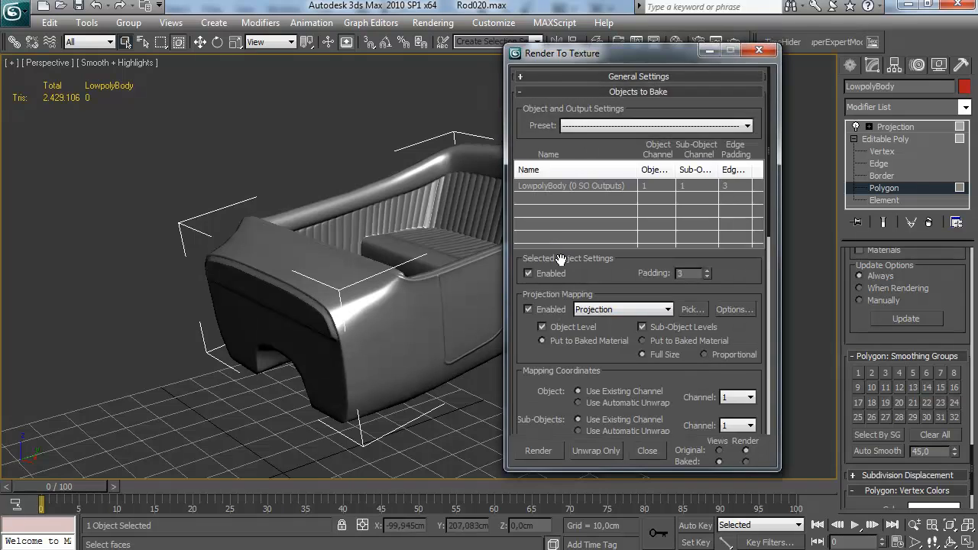
{"action": "scroll", "coordinate": [696, 375], "scroll_direction": "down", "scroll_amount": 8}
{"action": "left_click", "coordinate": [696, 281]}
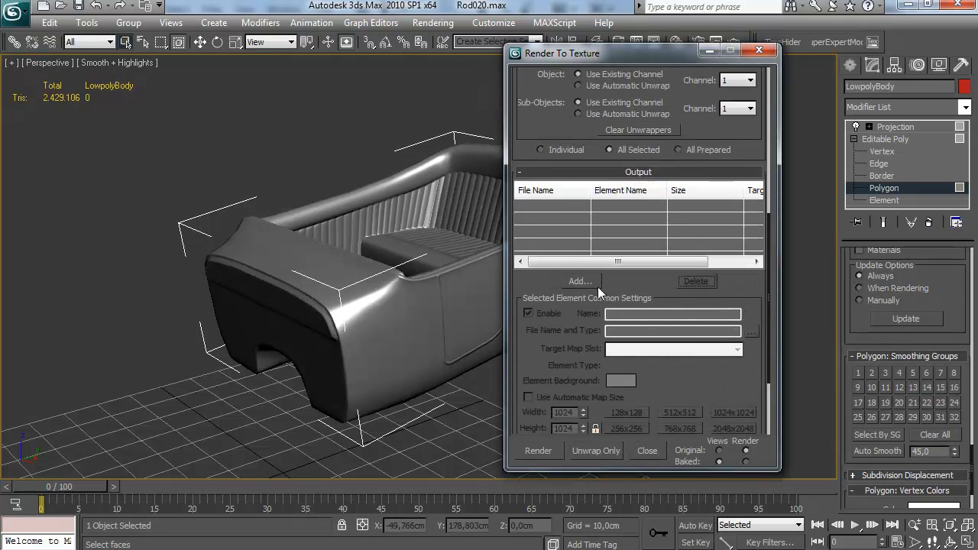
{"action": "left_click", "coordinate": [580, 281]}
{"action": "double_click", "coordinate": [468, 306]}
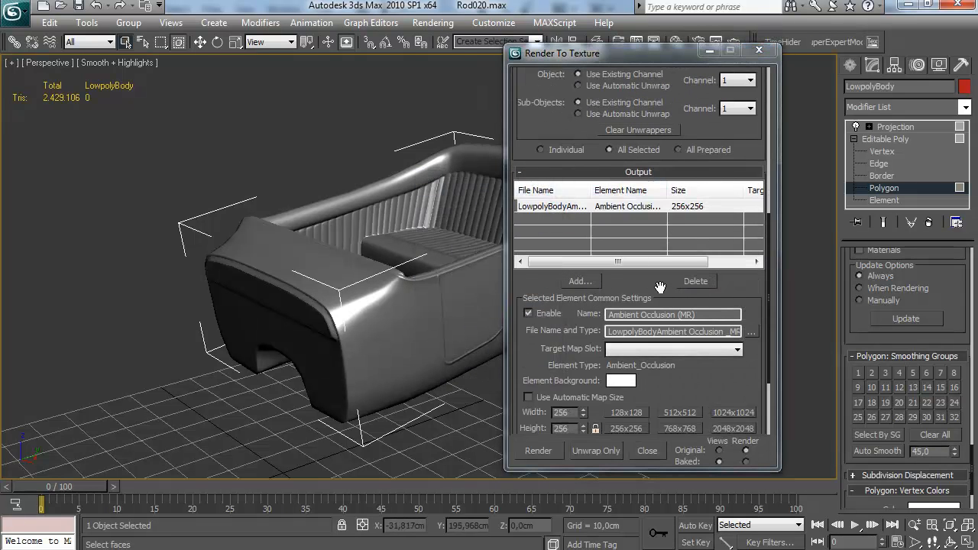
Set the ambient occlusion output to a compressed 32-bit Targa file in P:\3D\WIP\Brutal Ride\img.
{"action": "scroll", "coordinate": [635, 298], "scroll_direction": "down", "scroll_amount": 1}
{"action": "left_click", "coordinate": [752, 307]}
{"action": "left_click", "coordinate": [650, 104]}
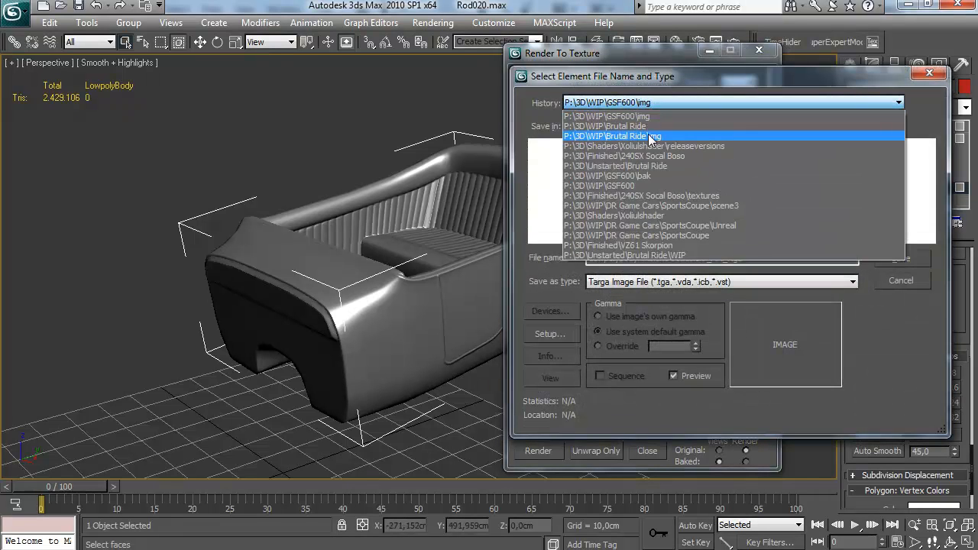
{"action": "left_click", "coordinate": [657, 125]}
{"action": "left_click", "coordinate": [886, 258]}
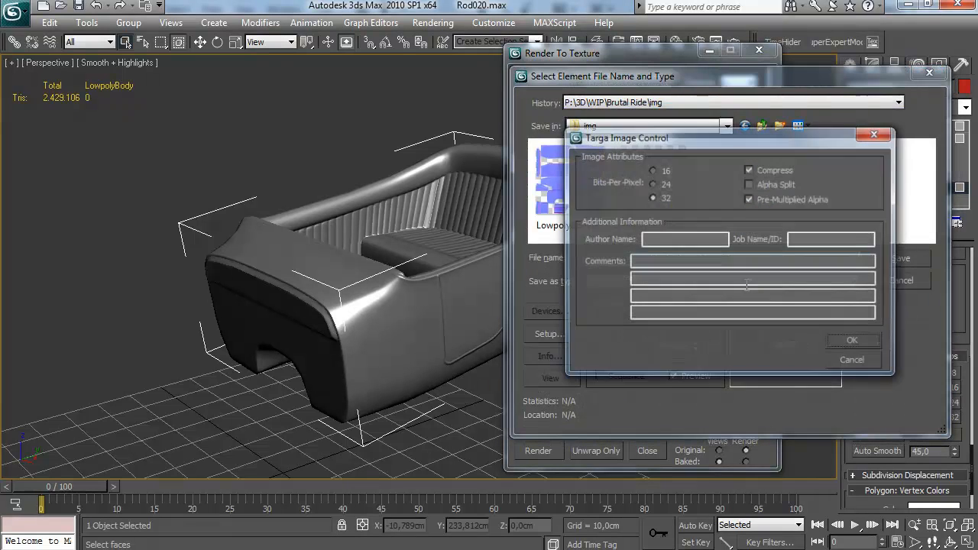
{"action": "left_click", "coordinate": [841, 342]}
Set the occlusion map to 1024x1024 with 128 samples and a spread of 1,5, and try baking it.
{"action": "left_click", "coordinate": [733, 361]}
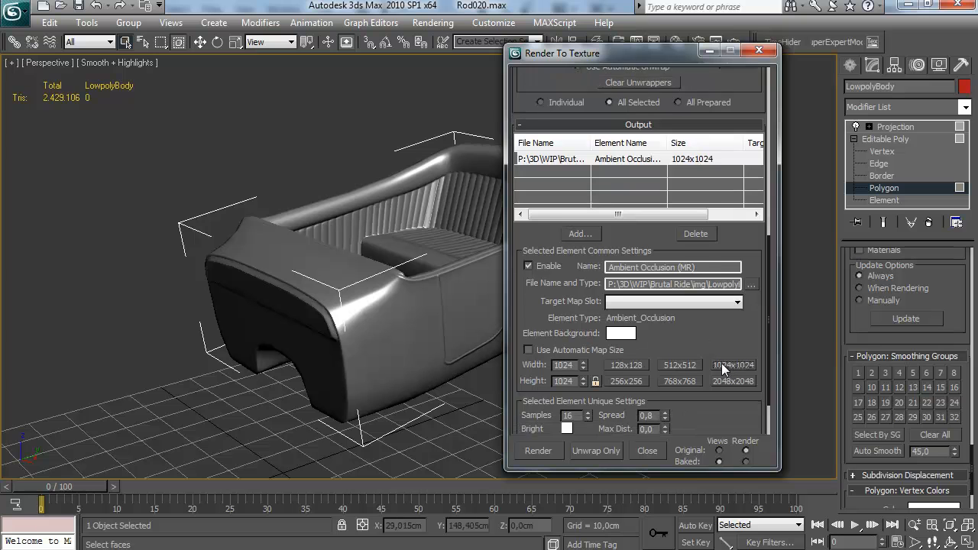
{"action": "scroll", "coordinate": [650, 363], "scroll_direction": "down", "scroll_amount": 2}
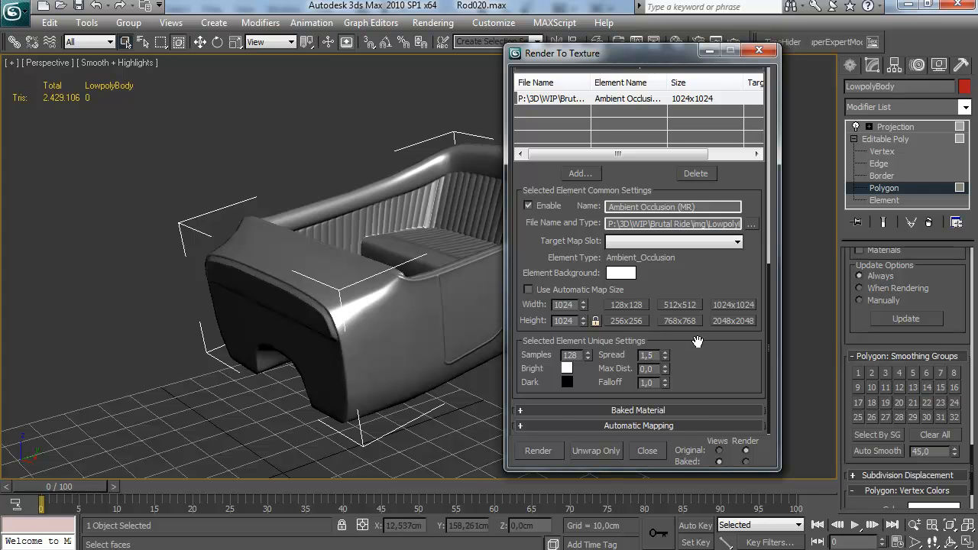
{"action": "middle_click_drag", "start_coordinate": [396, 269], "coordinate": [386, 279]}
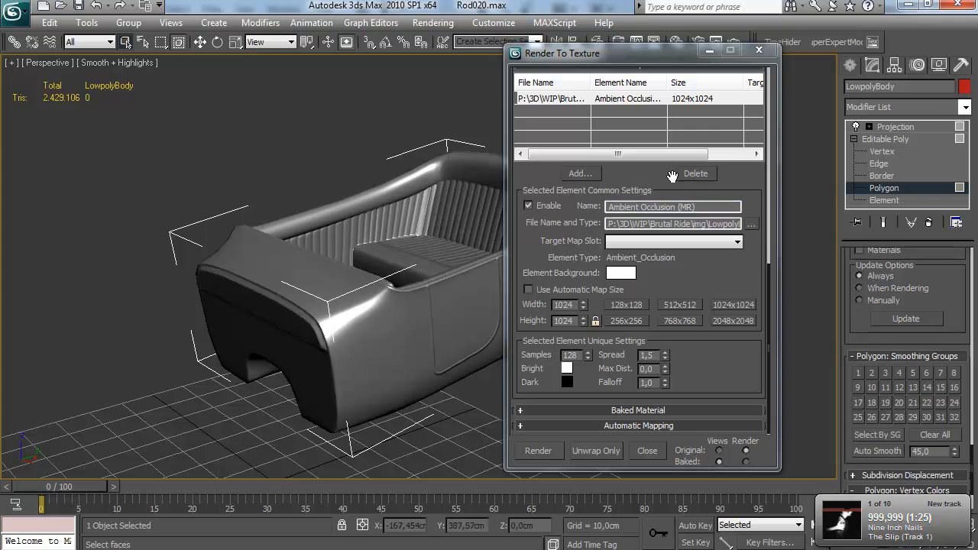
{"action": "left_click", "coordinate": [535, 451]}
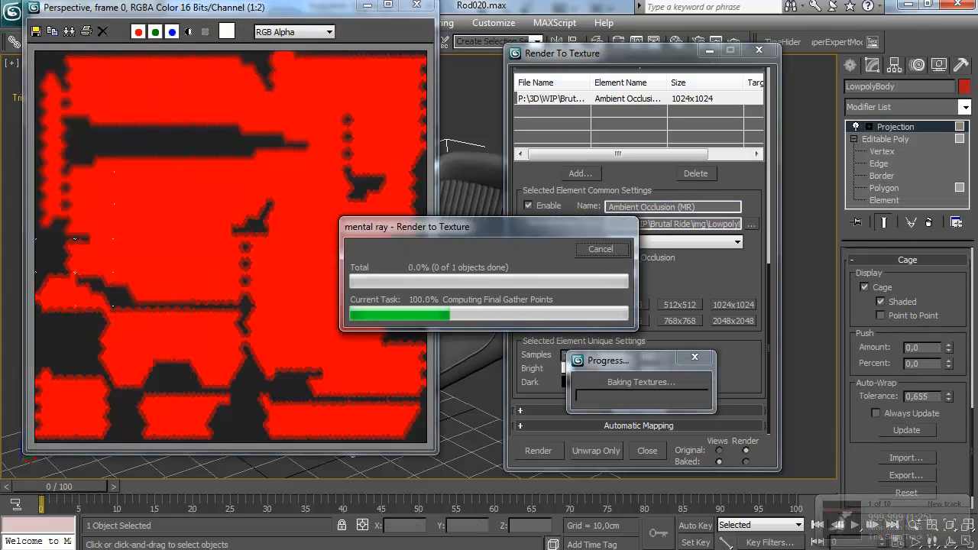
{"action": "left_click", "coordinate": [416, 5]}
Disable sub-object level projection for LowpolyBody and bake its ambient occlusion map.
{"action": "scroll", "coordinate": [630, 224], "scroll_direction": "up", "scroll_amount": 5}
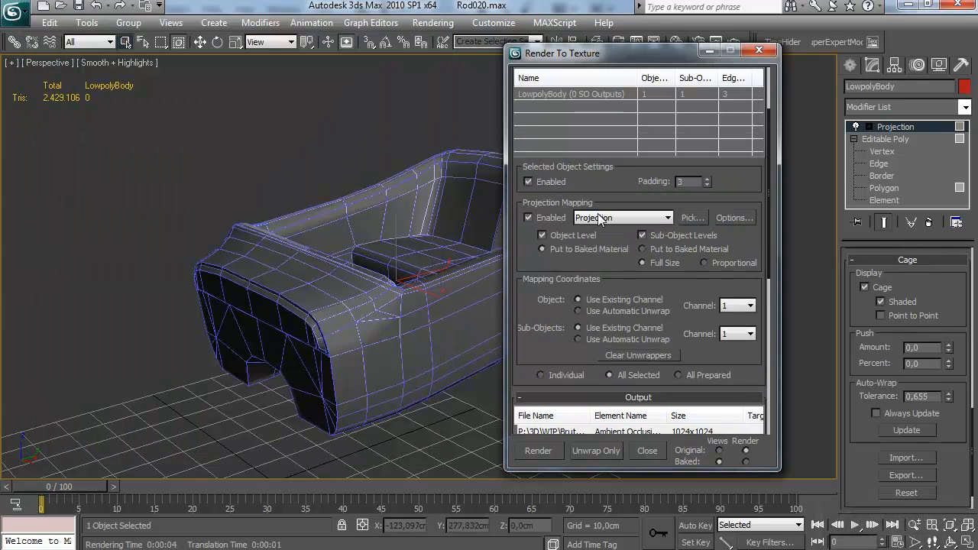
{"action": "scroll", "coordinate": [677, 301], "scroll_direction": "down", "scroll_amount": 5}
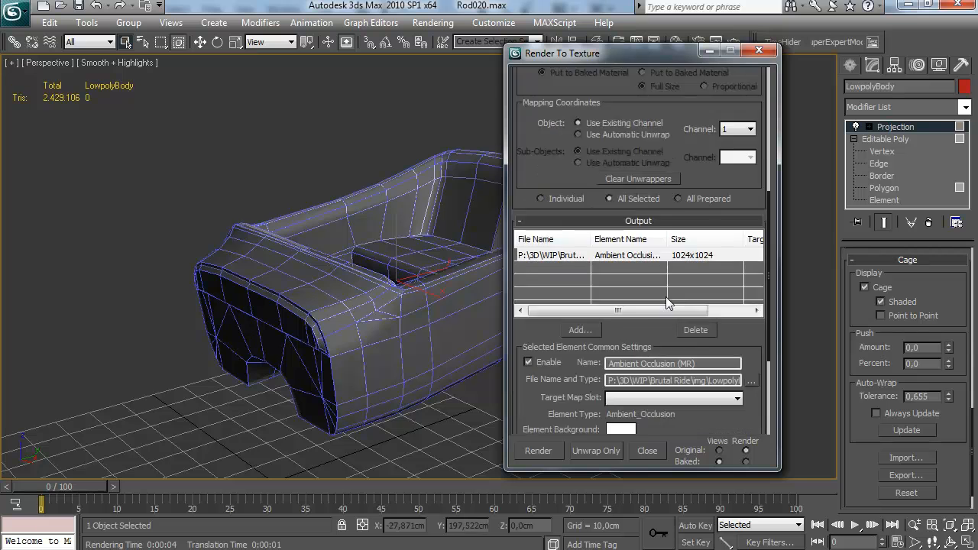
{"action": "left_click", "coordinate": [540, 451]}
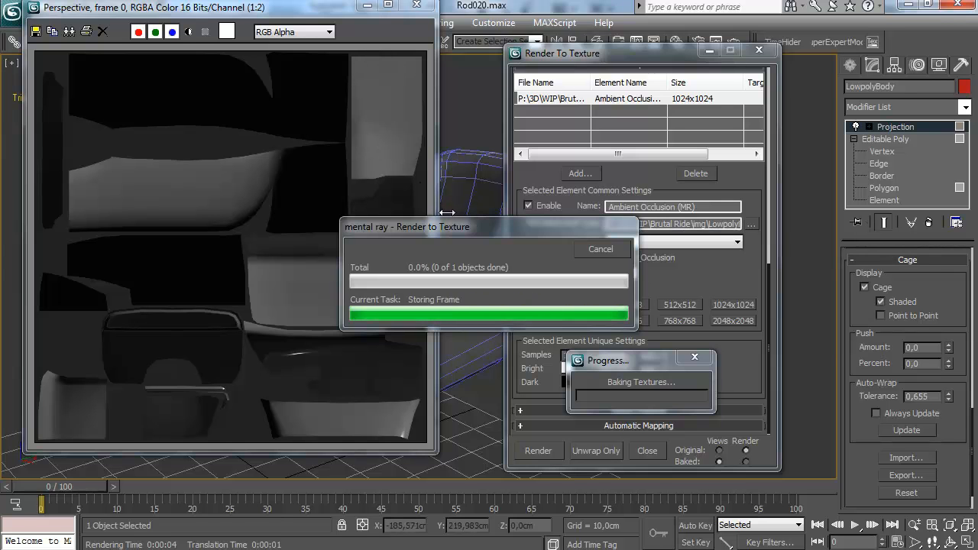
{"action": "left_click", "coordinate": [417, 7]}
Open LowpolyBodyAmbient Occlusion _MR_.tga in Photoshop to examine the bake, close it and return to 3ds Max.
{"action": "left_click", "coordinate": [115, 548]}
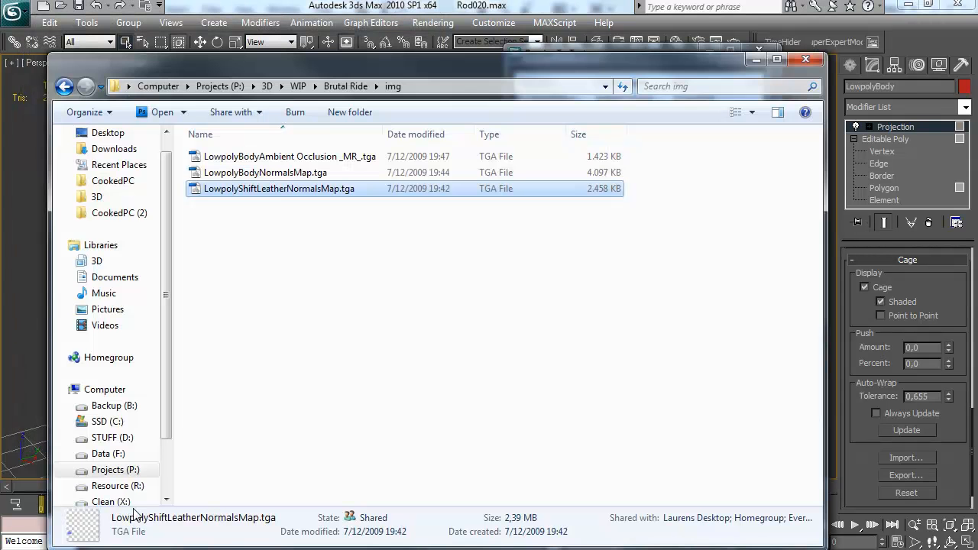
{"action": "left_click_drag", "start_coordinate": [260, 156], "coordinate": [324, 359]}
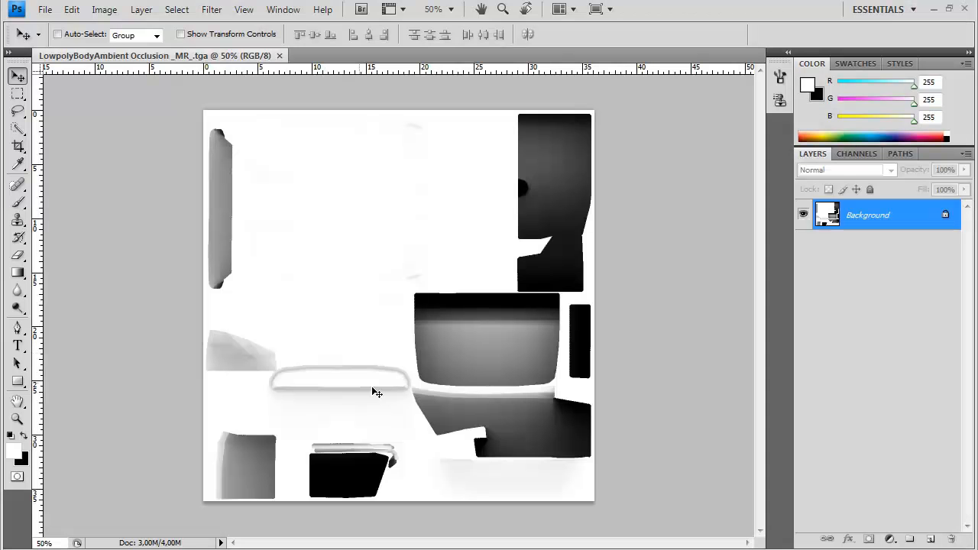
{"action": "key", "text": "ctrl+w"}
{"action": "key", "text": "alt+Tab"}
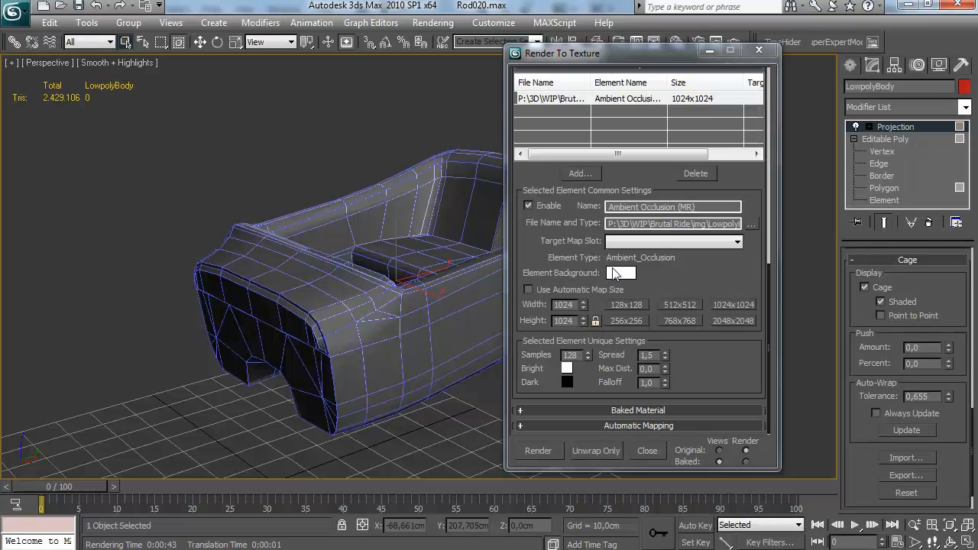
Load LowpolyBodyAmbient Occlusion _MR_.tga as the diffuse map of the 07 - Default shader material.
{"action": "left_click", "coordinate": [759, 50]}
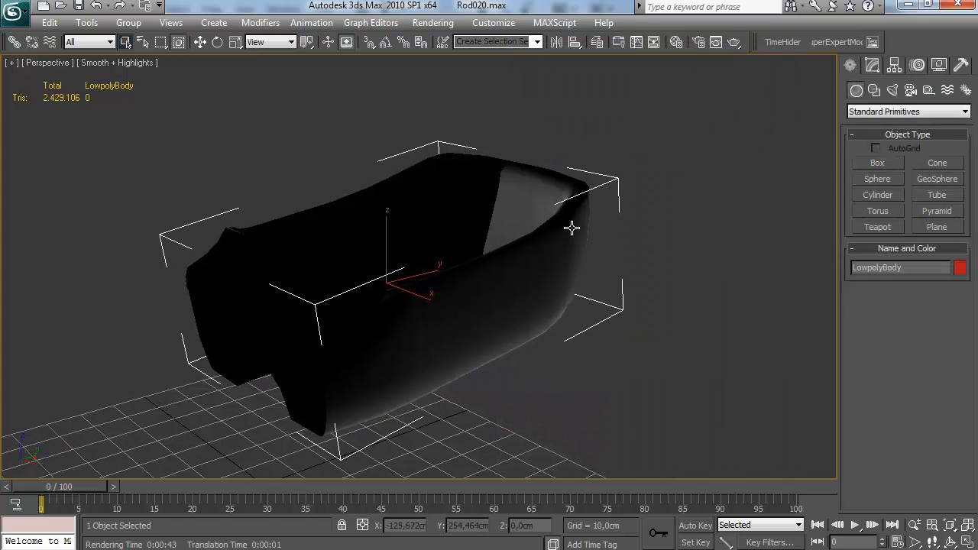
{"action": "key", "text": "m"}
{"action": "scroll", "coordinate": [683, 392], "scroll_direction": "down", "scroll_amount": 3}
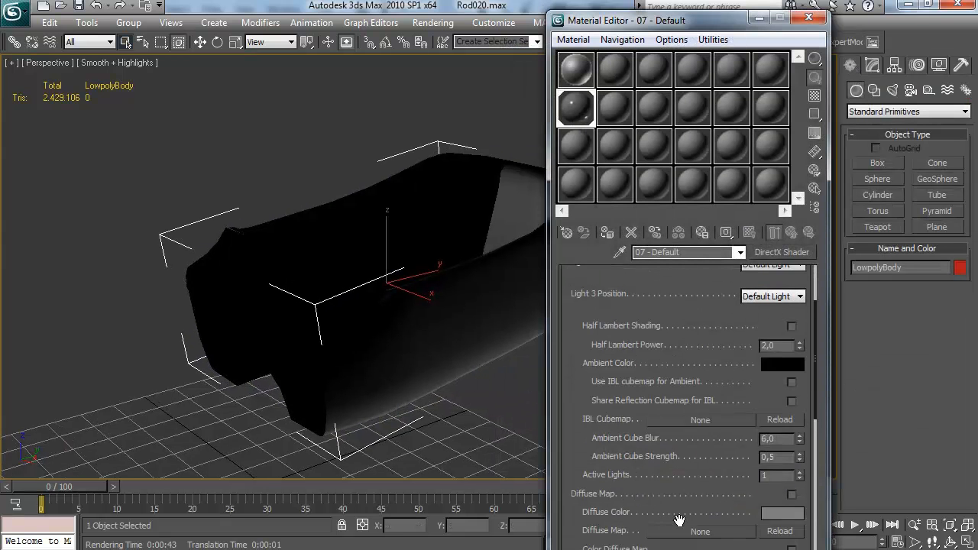
{"action": "left_click", "coordinate": [700, 531]}
{"action": "double_click", "coordinate": [629, 170]}
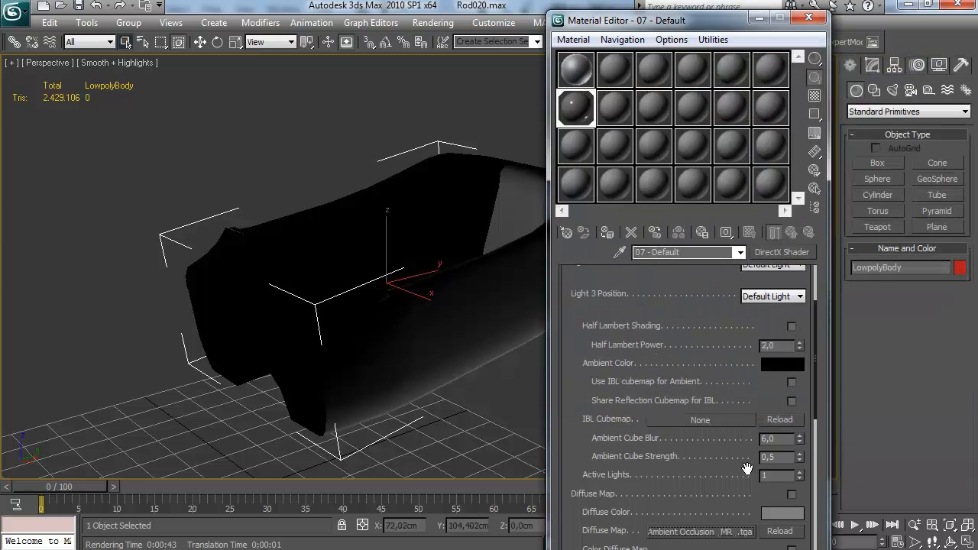
Assign the 07 - Default material to LowpolyBody, deselect it and inspect the shaded body.
{"action": "scroll", "coordinate": [779, 457], "scroll_direction": "down", "scroll_amount": 1}
{"action": "left_click", "coordinate": [609, 235]}
{"action": "left_click", "coordinate": [808, 18]}
{"action": "left_click", "coordinate": [567, 128]}
{"action": "middle_click_drag", "start_coordinate": [567, 129], "coordinate": [556, 75], "text": "alt"}
Unhide the LPWheelz, LPengine, 0 (default) and Glass layers.
{"action": "left_click", "coordinate": [597, 42]}
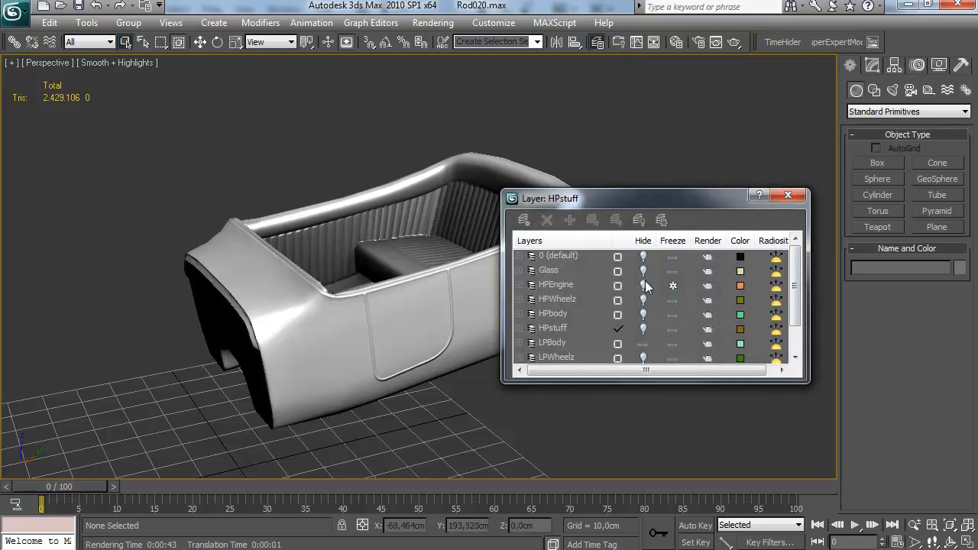
{"action": "scroll", "coordinate": [662, 324], "scroll_direction": "down", "scroll_amount": 1}
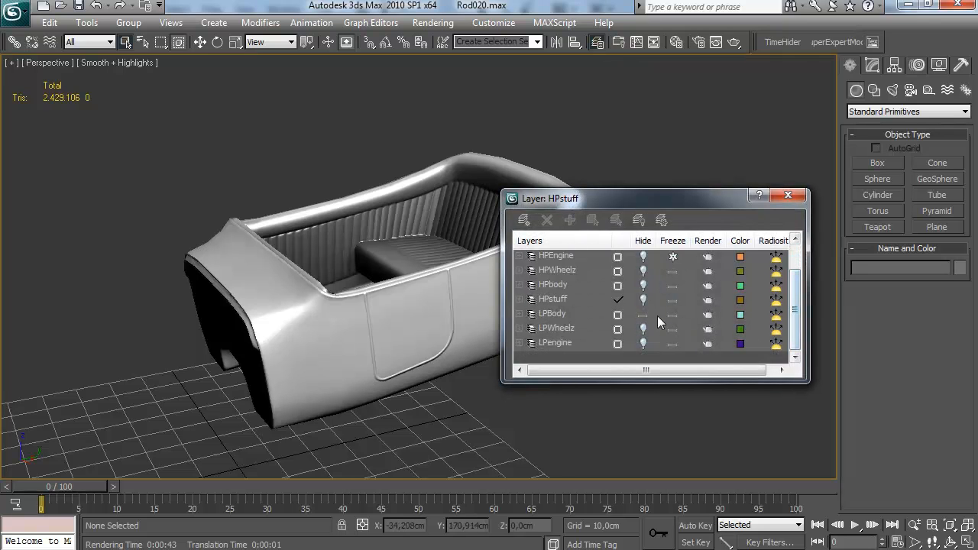
{"action": "left_click", "coordinate": [644, 329]}
{"action": "left_click", "coordinate": [644, 343]}
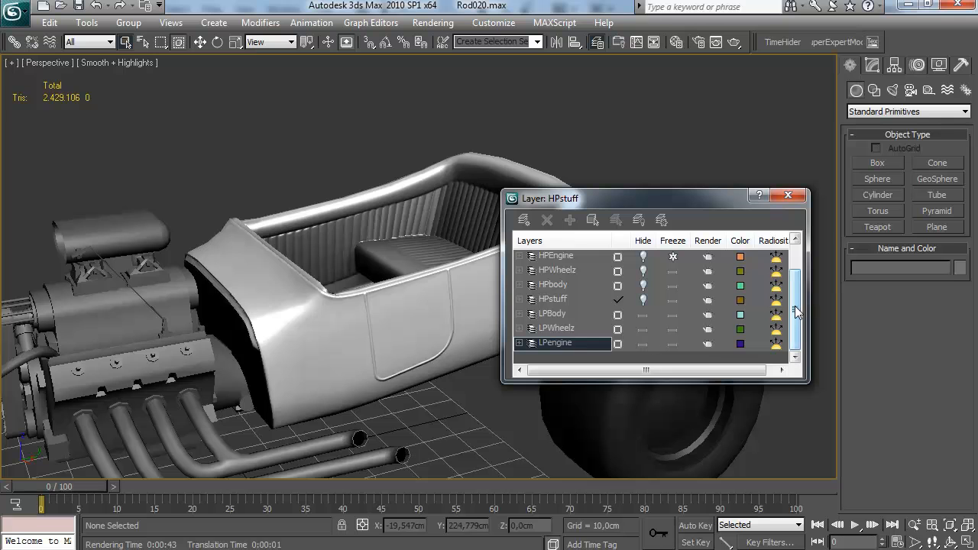
{"action": "left_click_drag", "start_coordinate": [797, 305], "coordinate": [797, 285]}
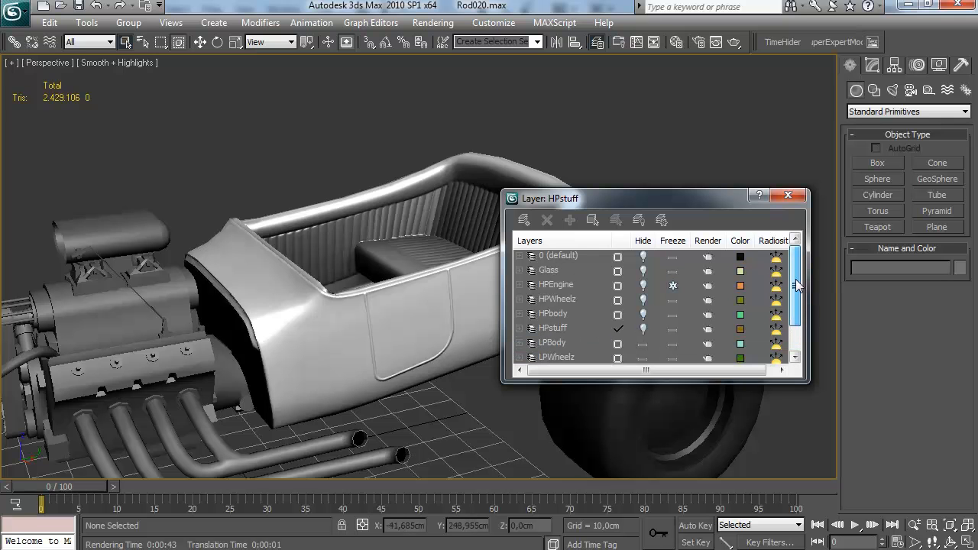
{"action": "left_click", "coordinate": [643, 256]}
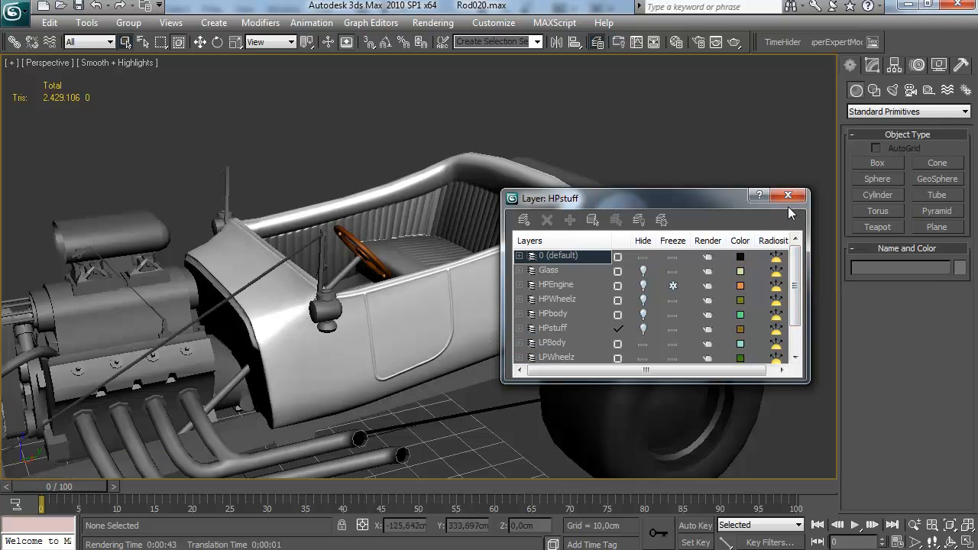
{"action": "left_click", "coordinate": [643, 271]}
{"action": "left_click", "coordinate": [788, 195]}
Rebake LowpolyBody's 1024x1024 ambient occlusion map with the surrounding car parts visible.
{"action": "left_click", "coordinate": [499, 293]}
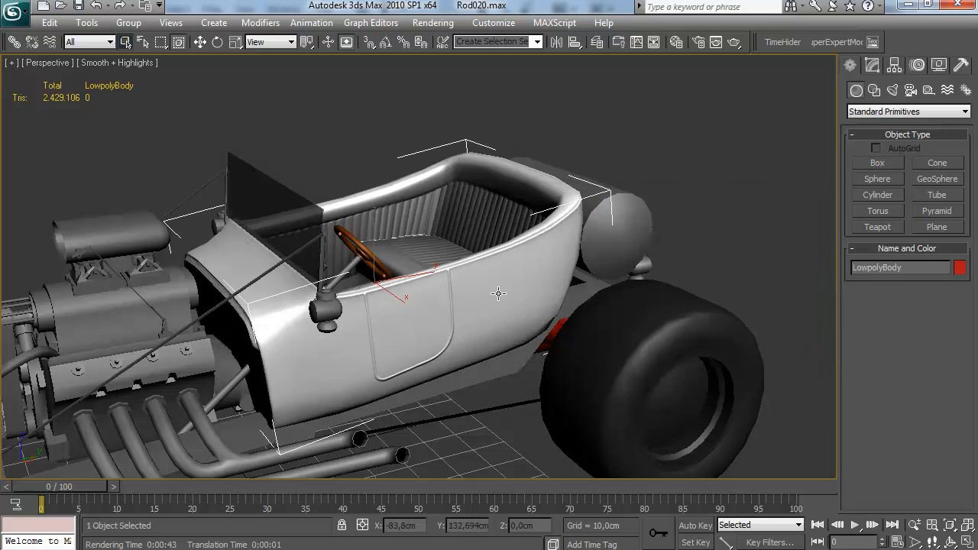
{"action": "key", "text": "0"}
{"action": "scroll", "coordinate": [584, 350], "scroll_direction": "down", "scroll_amount": 8}
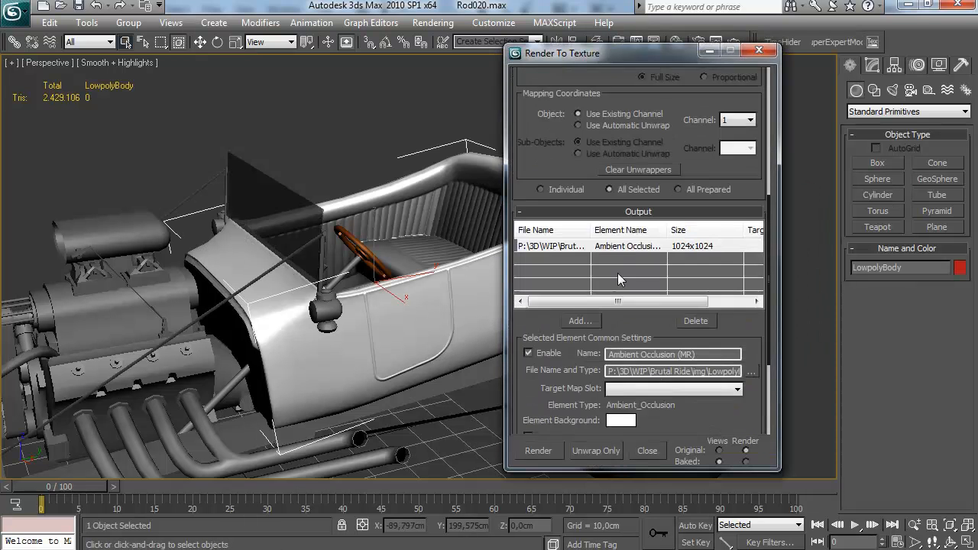
{"action": "scroll", "coordinate": [585, 350], "scroll_direction": "down", "scroll_amount": 1}
{"action": "left_click", "coordinate": [538, 450]}
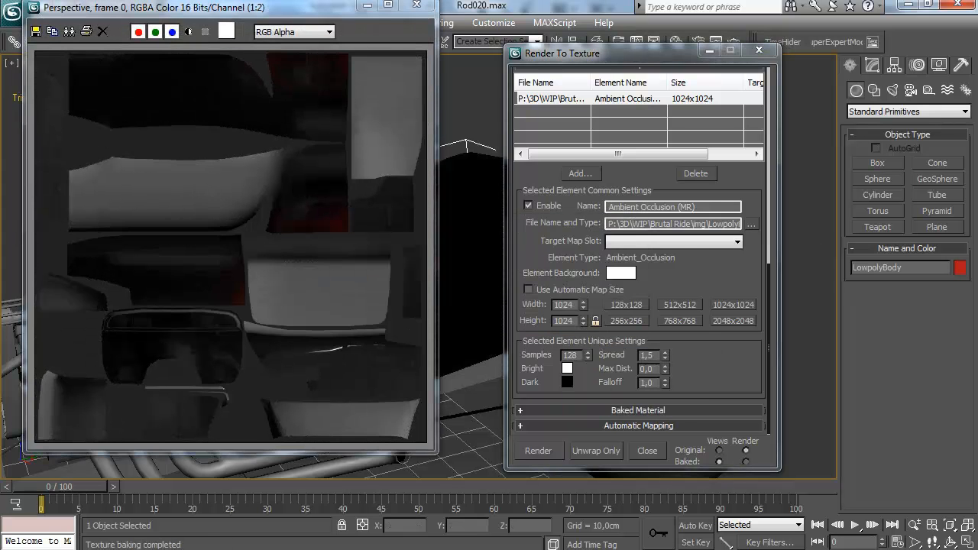
{"action": "left_click", "coordinate": [416, 5]}
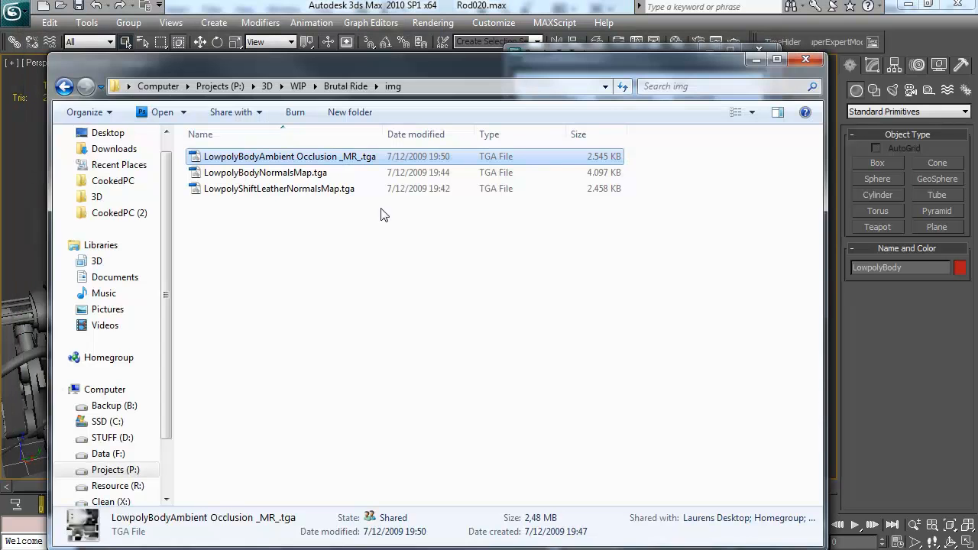
Open the rebaked LowpolyBodyAmbient Occlusion _MR_.tga in Photoshop, look over its shading, and close it.
{"action": "left_click_drag", "start_coordinate": [291, 160], "coordinate": [395, 340]}
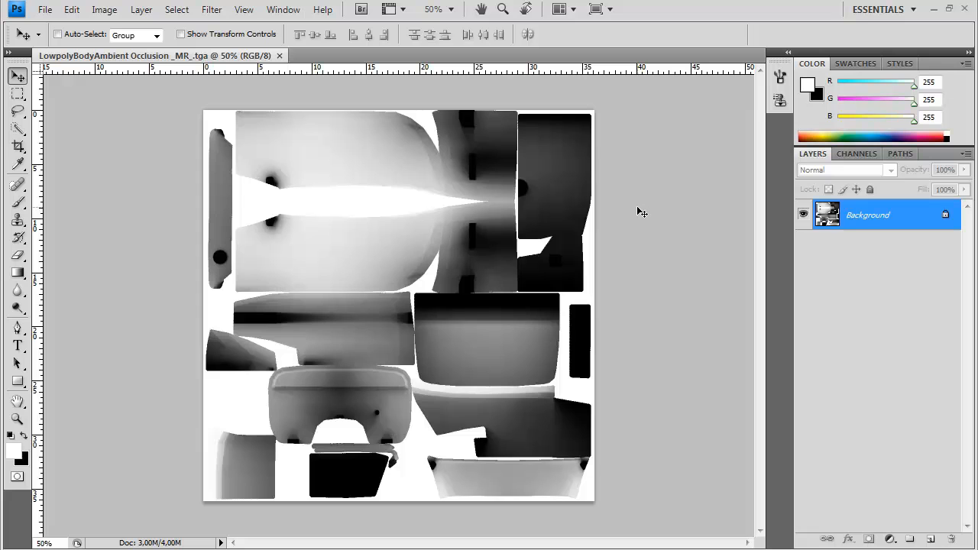
{"action": "key", "text": "ctrl+w"}
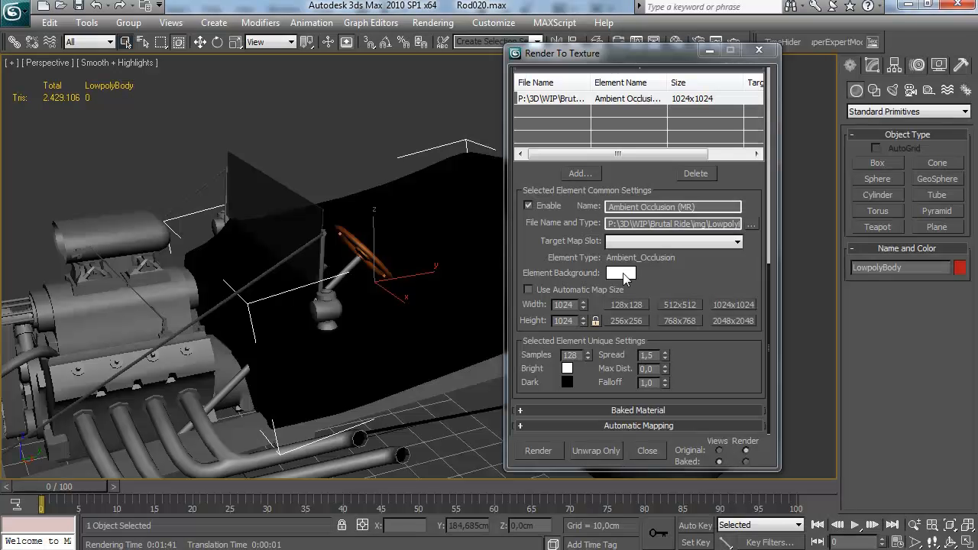
Close the Render To Texture settings, assign the 07 - Default material to LowpolyBody and inspect the shaded body.
{"action": "left_click", "coordinate": [759, 50]}
{"action": "left_click", "coordinate": [676, 42]}
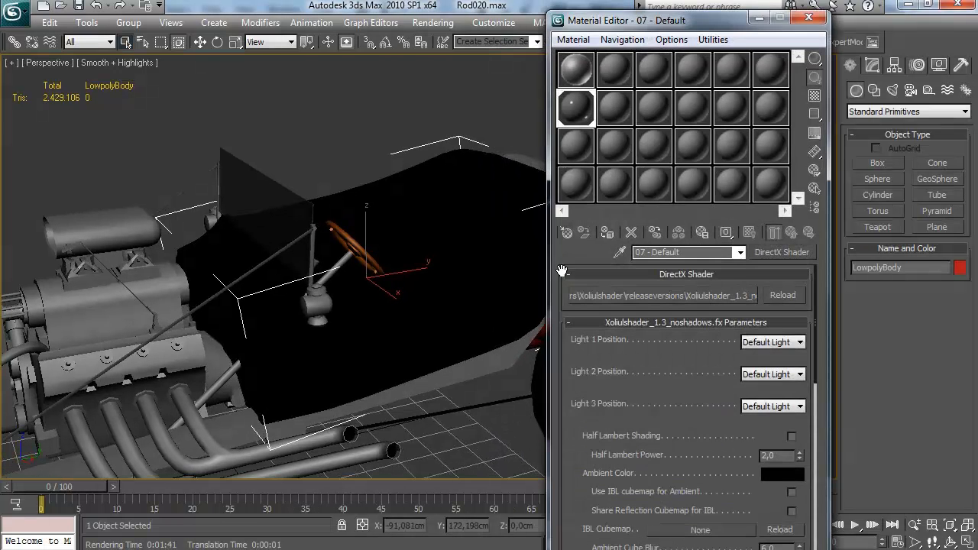
{"action": "left_click", "coordinate": [608, 233]}
{"action": "left_click", "coordinate": [815, 23]}
{"action": "middle_click_drag", "start_coordinate": [557, 167], "coordinate": [471, 181], "text": "alt"}
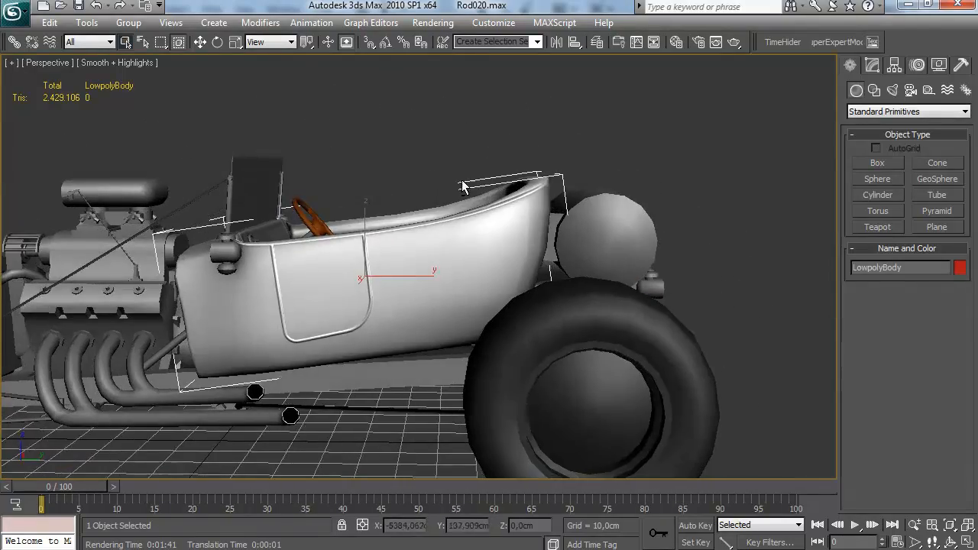
Switch to Photoshop, reopen LowpolyBodyAmbient Occlusion _MR_.tga, examine the baked shading at 200% around the dark contact areas, and close it.
{"action": "left_click", "coordinate": [222, 549]}
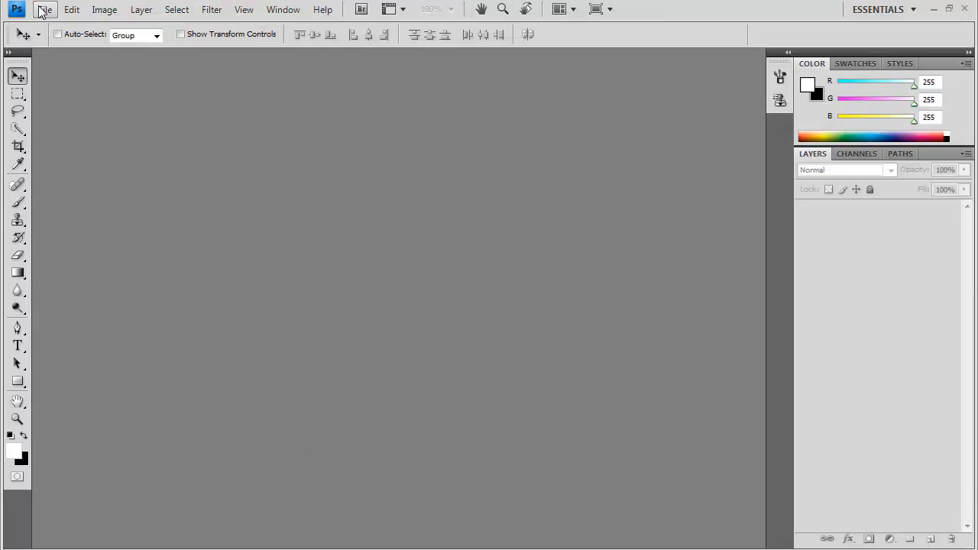
{"action": "left_click", "coordinate": [43, 10]}
{"action": "mouse_move", "coordinate": [107, 99]}
{"action": "left_click", "coordinate": [367, 97]}
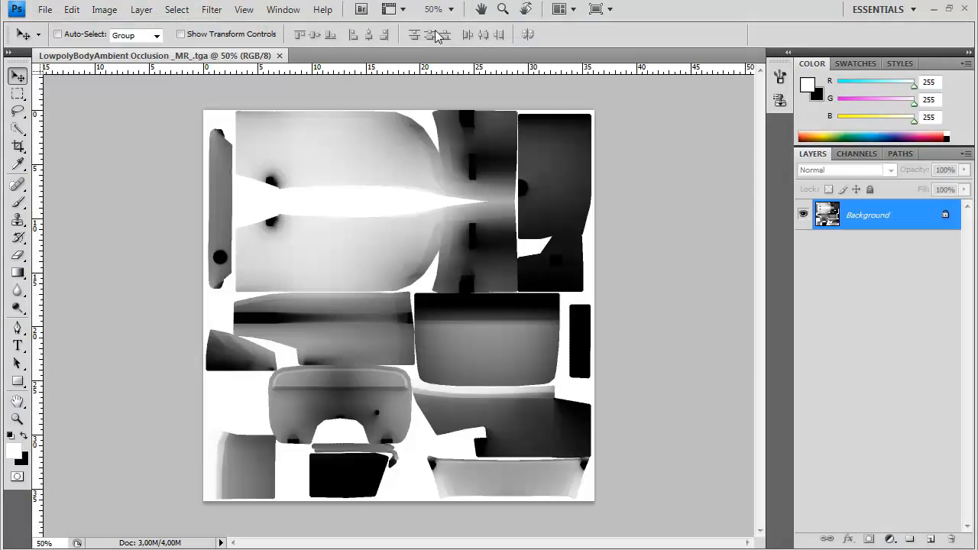
{"action": "key", "text": "ctrl+plus"}
{"action": "key", "text": "ctrl+plus"}
{"action": "key", "text": "ctrl+plus"}
{"action": "left_click_drag", "start_coordinate": [471, 200], "coordinate": [397, 288]}
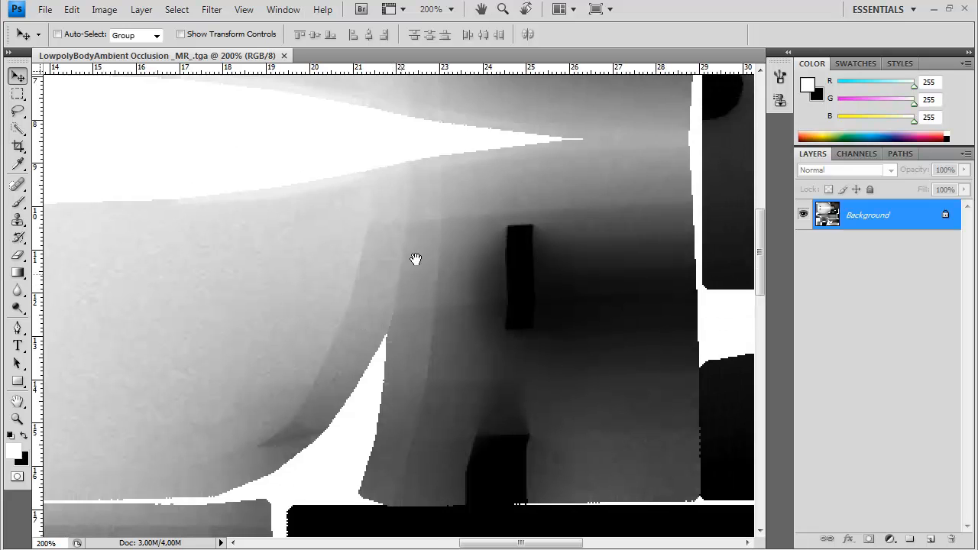
{"action": "key", "text": "ctrl+minus"}
{"action": "key", "text": "ctrl+minus"}
{"action": "key", "text": "ctrl+minus"}
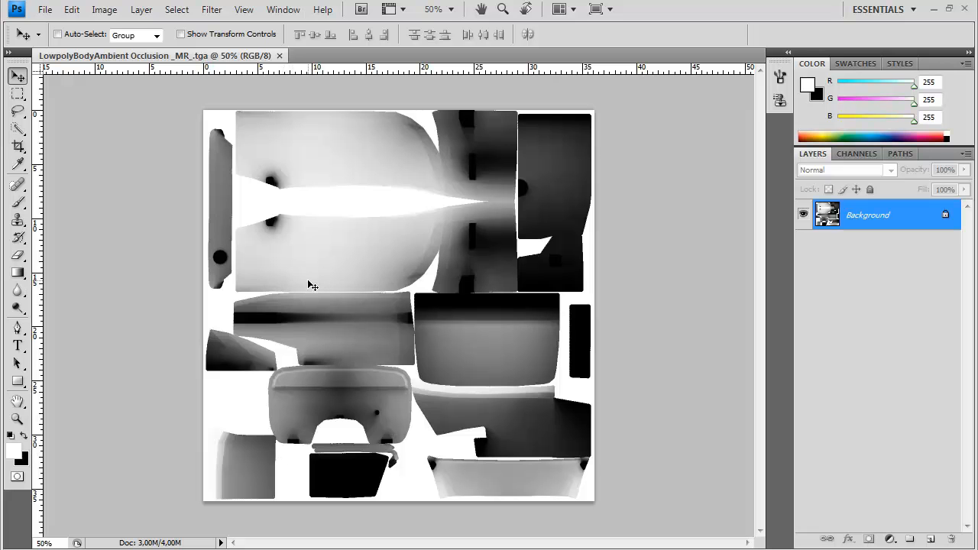
{"action": "key", "text": "ctrl+w"}
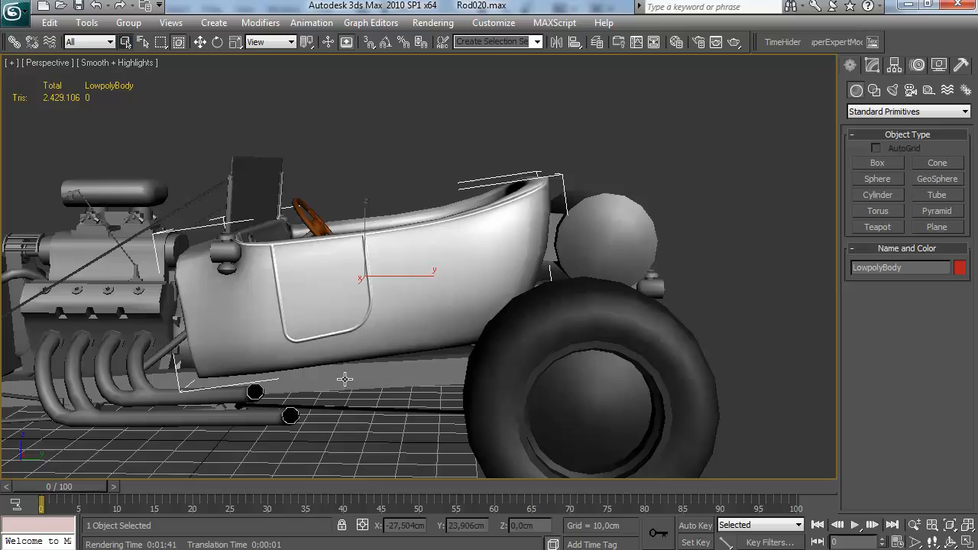
In 3ds Max, enable Fresnel reflections with hard-type world masking on the 07 - Default material and check the body.
{"action": "middle_click_drag", "start_coordinate": [392, 317], "coordinate": [450, 295], "text": "alt"}
{"action": "key", "text": "m"}
{"action": "scroll", "coordinate": [637, 337], "scroll_direction": "down", "scroll_amount": 10}
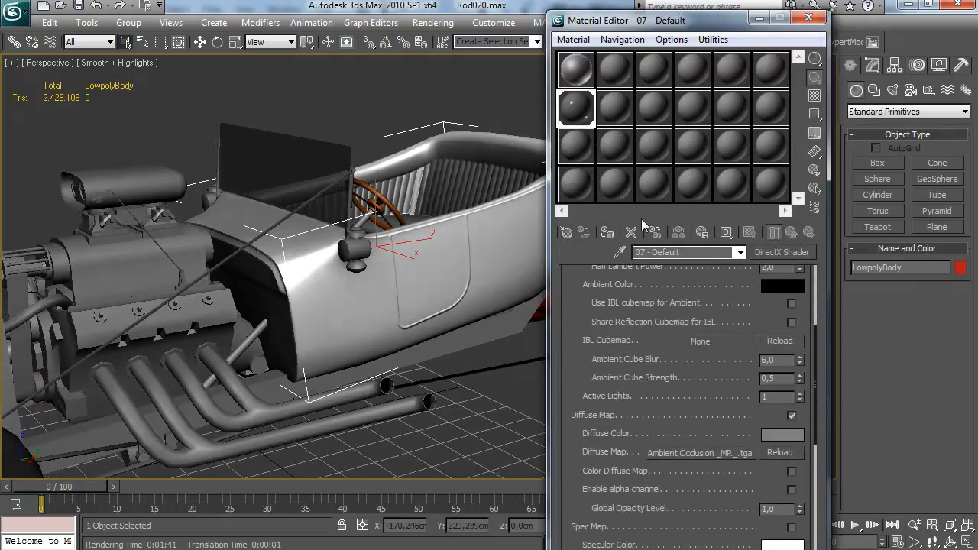
{"action": "scroll", "coordinate": [635, 349], "scroll_direction": "down", "scroll_amount": 15}
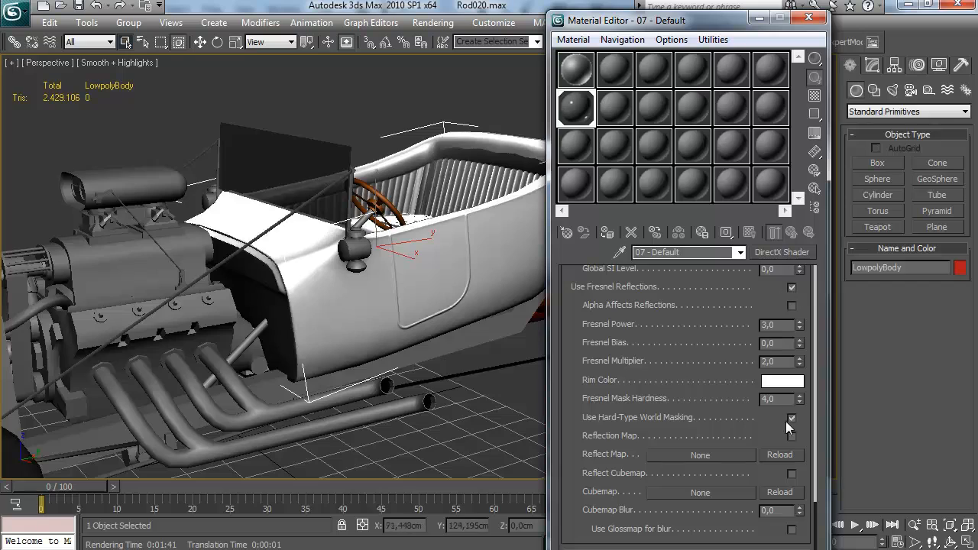
{"action": "middle_click_drag", "start_coordinate": [483, 341], "coordinate": [448, 338], "text": "alt"}
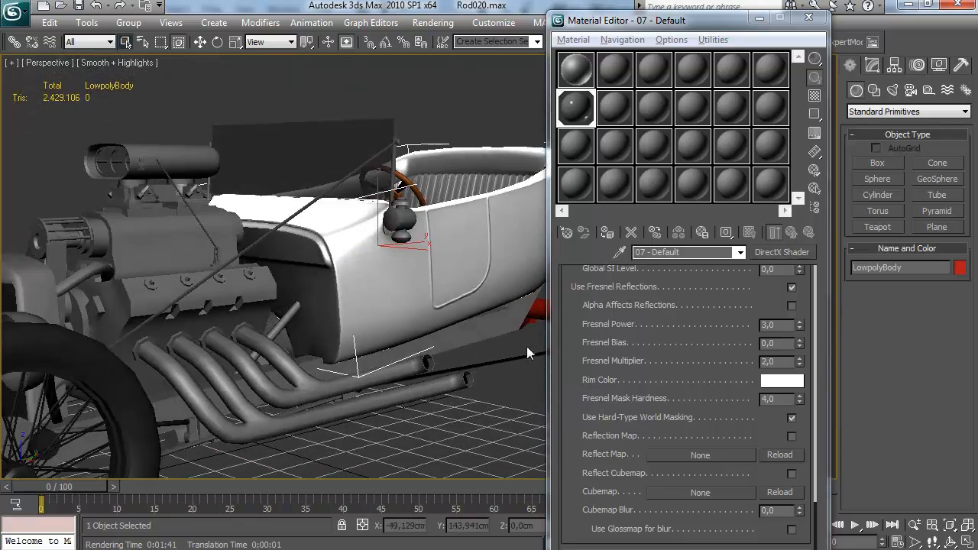
{"action": "left_click_drag", "start_coordinate": [671, 324], "coordinate": [659, 508]}
{"action": "scroll", "coordinate": [667, 404], "scroll_direction": "up", "scroll_amount": 10}
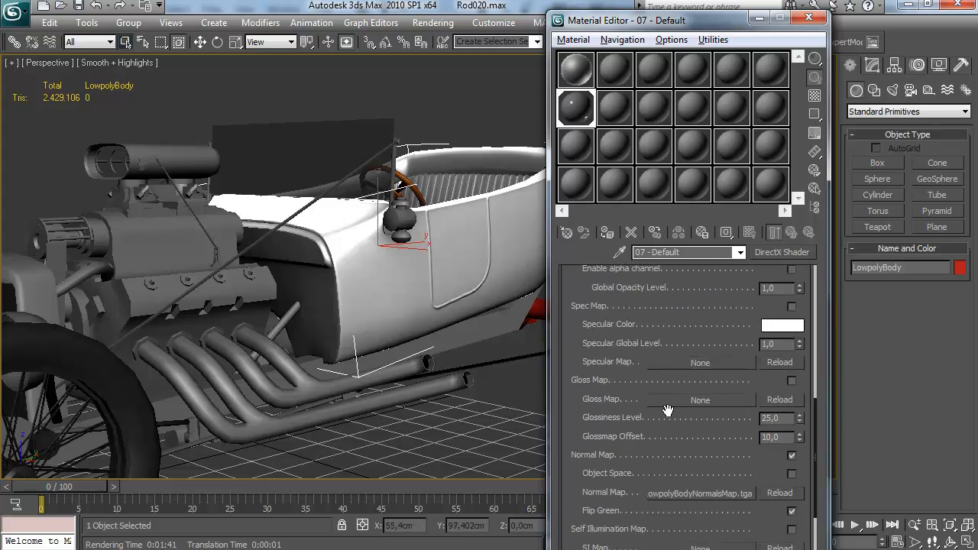
Turn on Color Diffuse Map for the 07 - Default material and set its diffuse color to deep red.
{"action": "left_click", "coordinate": [792, 348]}
{"action": "left_click", "coordinate": [780, 313]}
{"action": "mouse_move", "coordinate": [414, 142]}
{"action": "left_mouse_down"}
{"action": "mouse_move", "coordinate": [301, 104]}
{"action": "mouse_move", "coordinate": [312, 135]}
{"action": "left_mouse_up"}
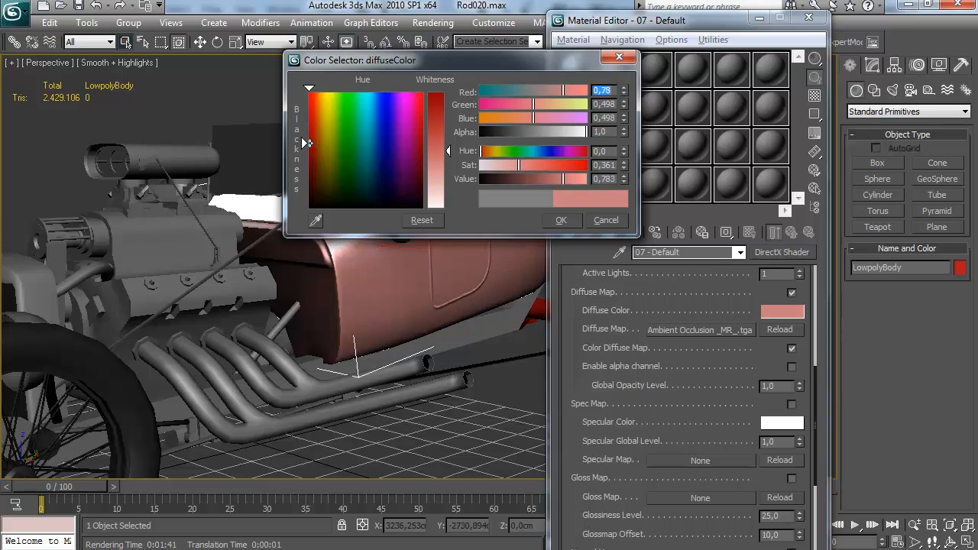
{"action": "left_click", "coordinate": [443, 93]}
{"action": "left_click", "coordinate": [562, 220]}
Set the material's specular color to a light orange and inspect the highlights on the body.
{"action": "middle_click_drag", "start_coordinate": [428, 239], "coordinate": [382, 236], "text": "alt"}
{"action": "scroll", "coordinate": [763, 405], "scroll_direction": "down", "scroll_amount": 1}
{"action": "left_click", "coordinate": [767, 406]}
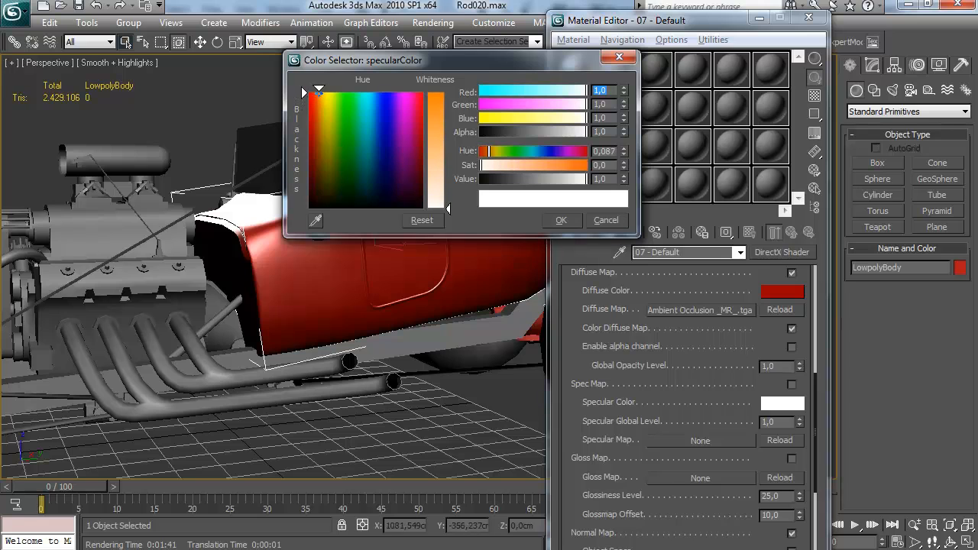
{"action": "left_click", "coordinate": [438, 177]}
{"action": "left_click", "coordinate": [563, 221]}
{"action": "middle_click_drag", "start_coordinate": [413, 245], "coordinate": [388, 294], "text": "alt"}
{"action": "middle_click_drag", "start_coordinate": [328, 311], "coordinate": [356, 278], "text": "alt"}
Set the material's Fresnel Bias to 0,03 and Fresnel Multiplier to 1,1.
{"action": "scroll", "coordinate": [700, 422], "scroll_direction": "down", "scroll_amount": 10}
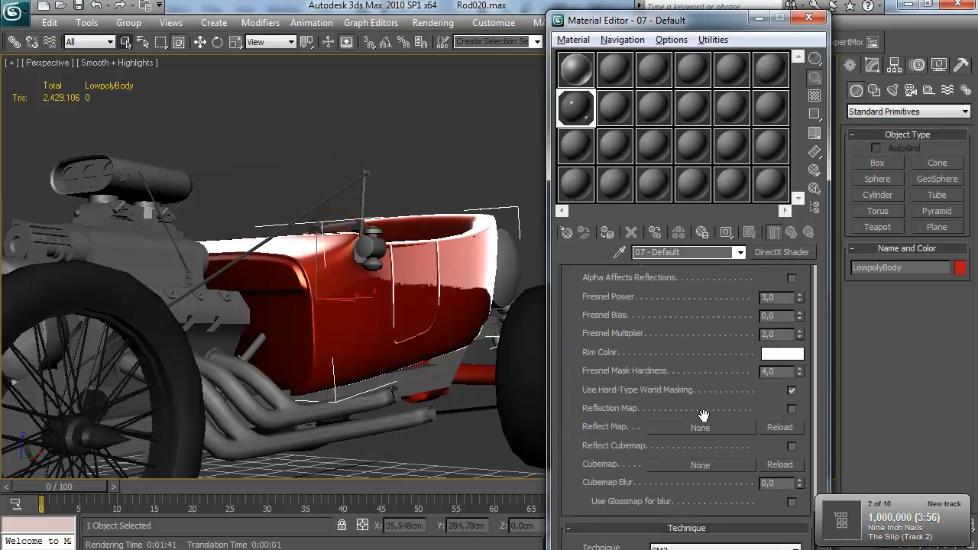
{"action": "left_click", "coordinate": [798, 373]}
{"action": "left_click", "coordinate": [798, 373]}
{"action": "left_click", "coordinate": [797, 378]}
{"action": "left_click", "coordinate": [799, 381]}
{"action": "middle_click_drag", "start_coordinate": [439, 302], "coordinate": [516, 370], "text": "alt"}
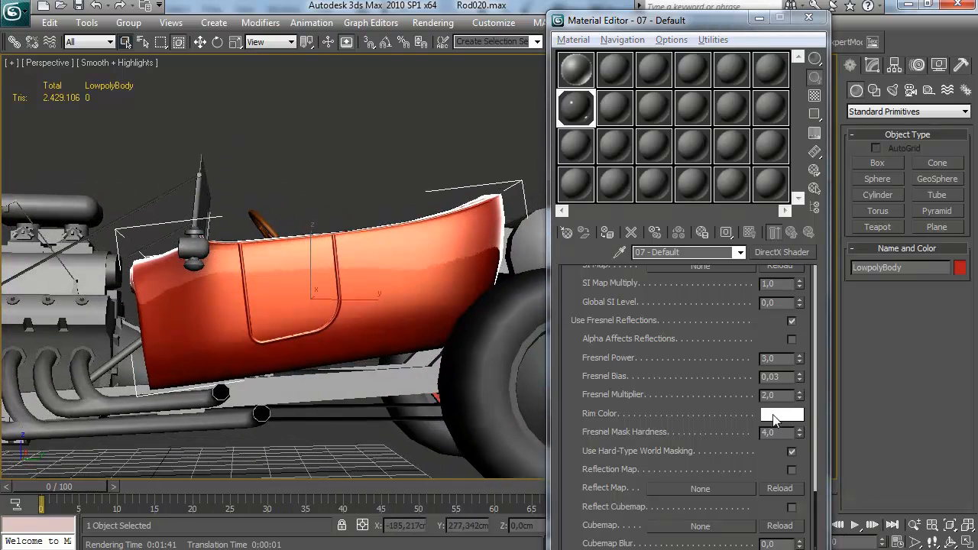
{"action": "left_click_drag", "start_coordinate": [800, 397], "coordinate": [799, 403]}
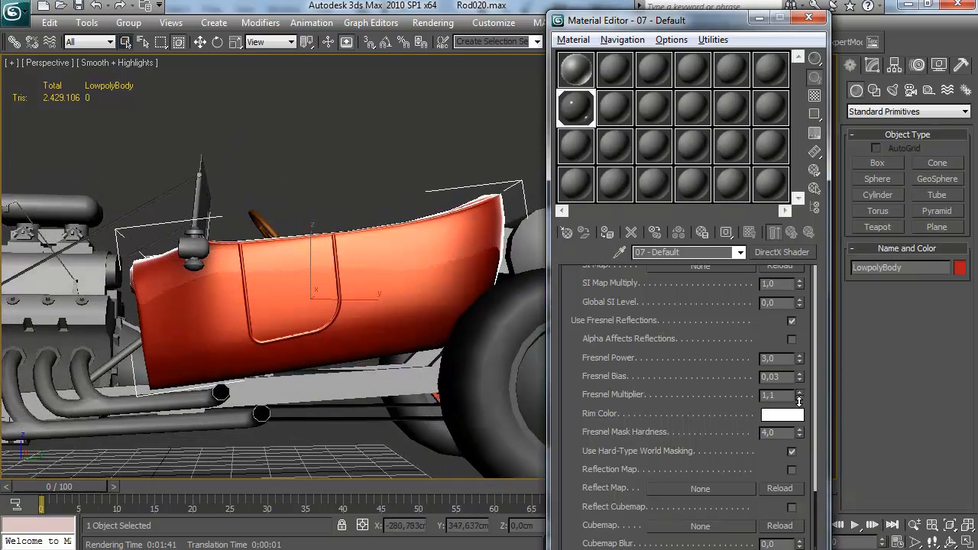
Set the material's Fresnel rim color to a pale peach and inspect the body and interior.
{"action": "left_click", "coordinate": [775, 415]}
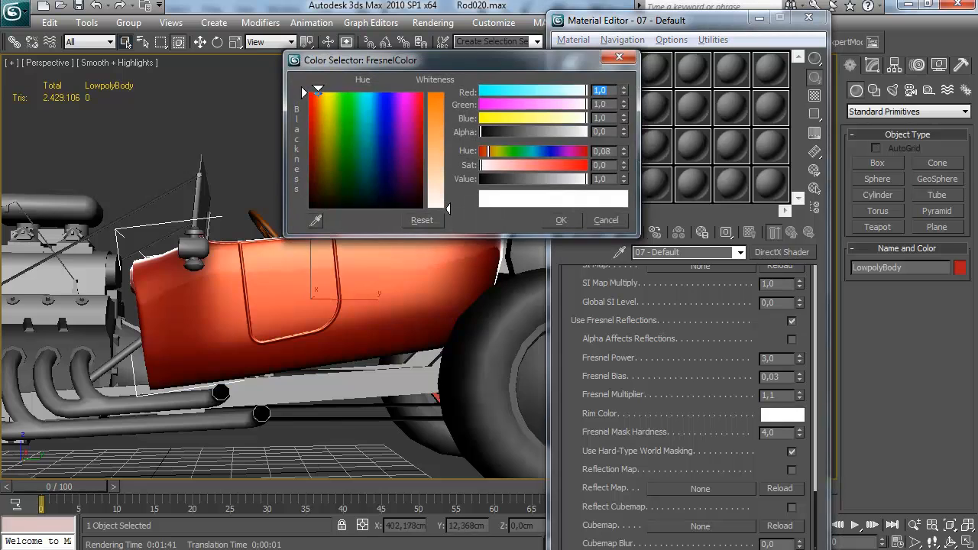
{"action": "left_click_drag", "start_coordinate": [448, 208], "coordinate": [448, 184]}
{"action": "left_click", "coordinate": [564, 223]}
{"action": "middle_click_drag", "start_coordinate": [344, 226], "coordinate": [405, 322], "text": "alt"}
{"action": "scroll", "coordinate": [417, 242], "scroll_direction": "up", "scroll_amount": 3}
Load LowpolyBodyAmbient Occlusion _MR_.tga as the material's specular map and enable Spec Map.
{"action": "left_click_drag", "start_coordinate": [658, 336], "coordinate": [667, 474]}
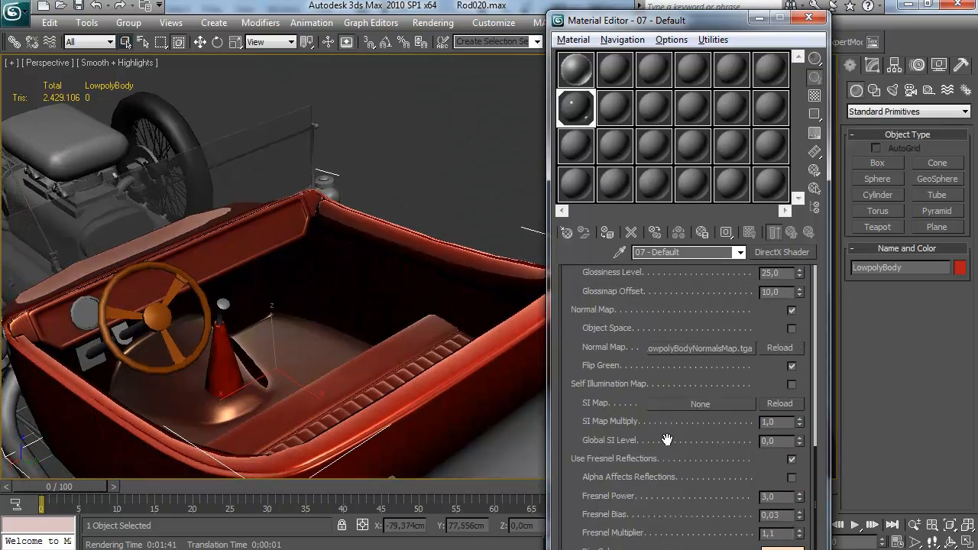
{"action": "left_click_drag", "start_coordinate": [625, 381], "coordinate": [620, 509]}
{"action": "left_click_drag", "start_coordinate": [634, 363], "coordinate": [640, 421]}
{"action": "left_click", "coordinate": [671, 400]}
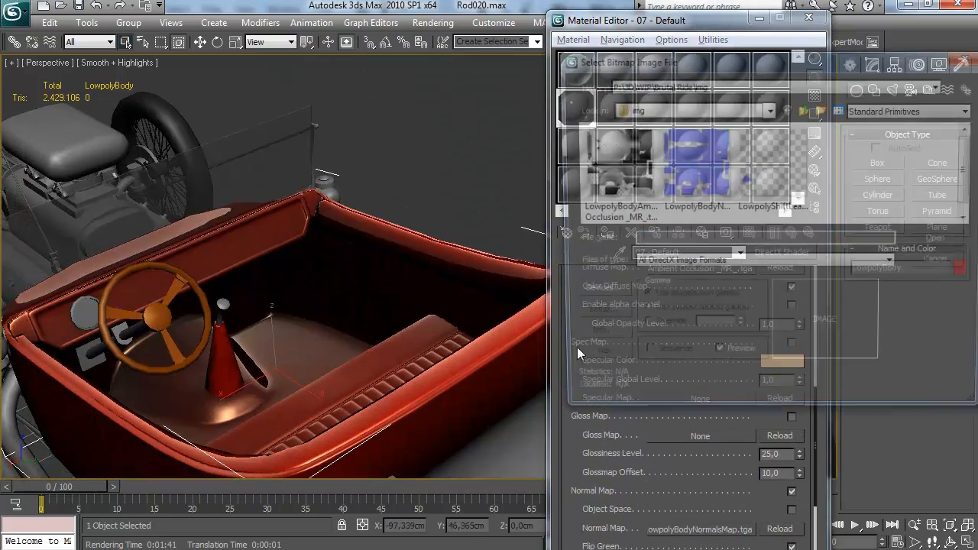
{"action": "double_click", "coordinate": [612, 162]}
{"action": "middle_click_drag", "start_coordinate": [390, 267], "coordinate": [371, 253], "text": "alt"}
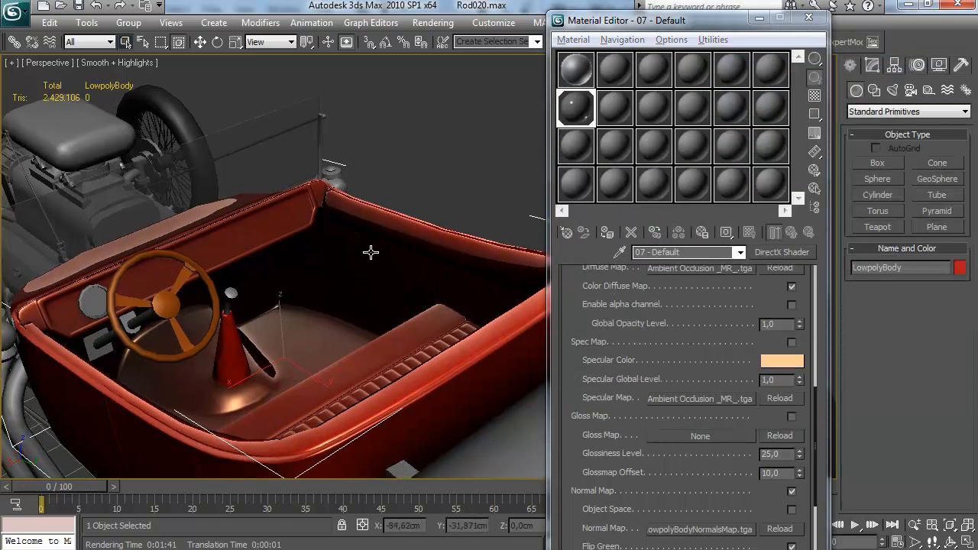
{"action": "left_click", "coordinate": [792, 341]}
{"action": "middle_click_drag", "start_coordinate": [366, 321], "coordinate": [399, 223], "text": "alt"}
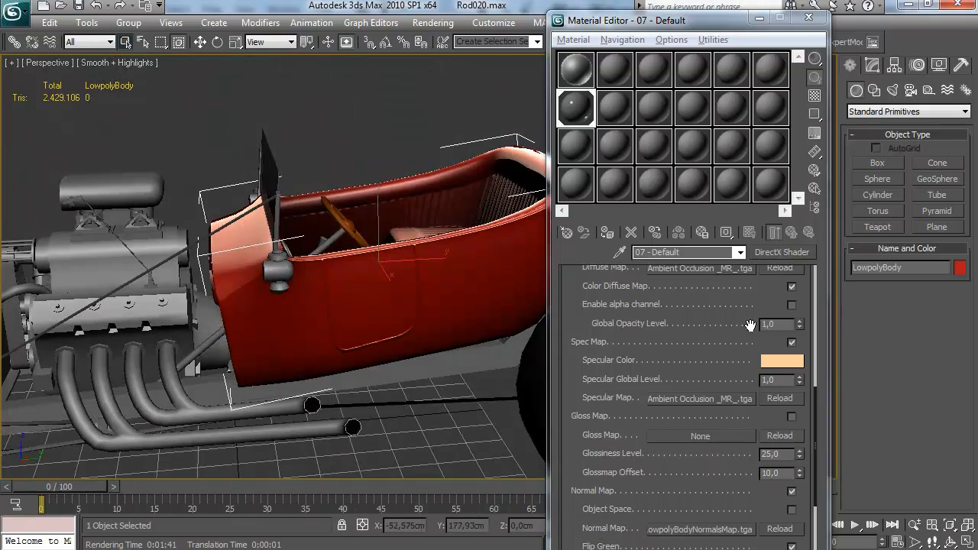
Load LowpolyBodyAmbient Occlusion _MR_.tga as the material's Reflect Map.
{"action": "scroll", "coordinate": [673, 393], "scroll_direction": "down", "scroll_amount": 10}
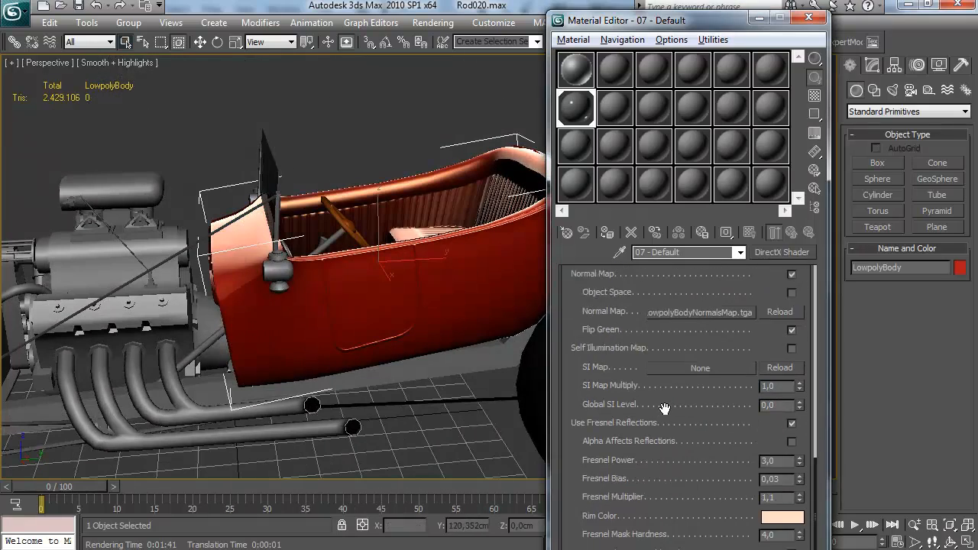
{"action": "scroll", "coordinate": [673, 393], "scroll_direction": "down", "scroll_amount": 2}
{"action": "left_click", "coordinate": [684, 449]}
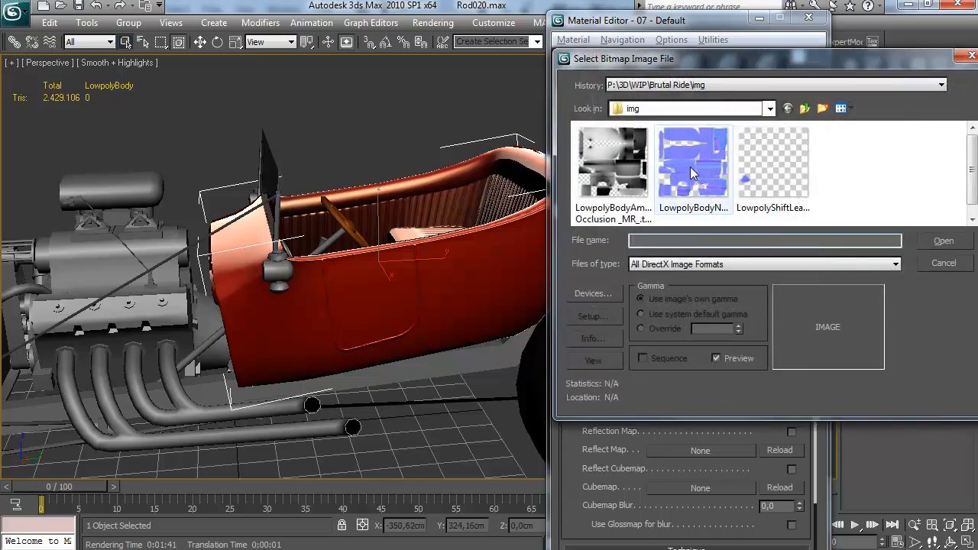
{"action": "double_click", "coordinate": [609, 195]}
Close the Material Editor and examine the shaded red body together with the whole car from several angles.
{"action": "middle_click_drag", "start_coordinate": [398, 321], "coordinate": [65, 296], "text": "alt"}
{"action": "scroll", "coordinate": [306, 339], "scroll_direction": "down", "scroll_amount": 5}
{"action": "scroll", "coordinate": [336, 267], "scroll_direction": "up", "scroll_amount": 3}
{"action": "middle_click_drag", "start_coordinate": [359, 252], "coordinate": [439, 274]}
{"action": "middle_click_drag", "start_coordinate": [439, 273], "coordinate": [329, 302]}
{"action": "scroll", "coordinate": [336, 294], "scroll_direction": "down", "scroll_amount": 3}
{"action": "left_click", "coordinate": [810, 17]}
{"action": "middle_click_drag", "start_coordinate": [474, 229], "coordinate": [537, 177], "text": "alt"}
{"action": "scroll", "coordinate": [497, 220], "scroll_direction": "up", "scroll_amount": 3}
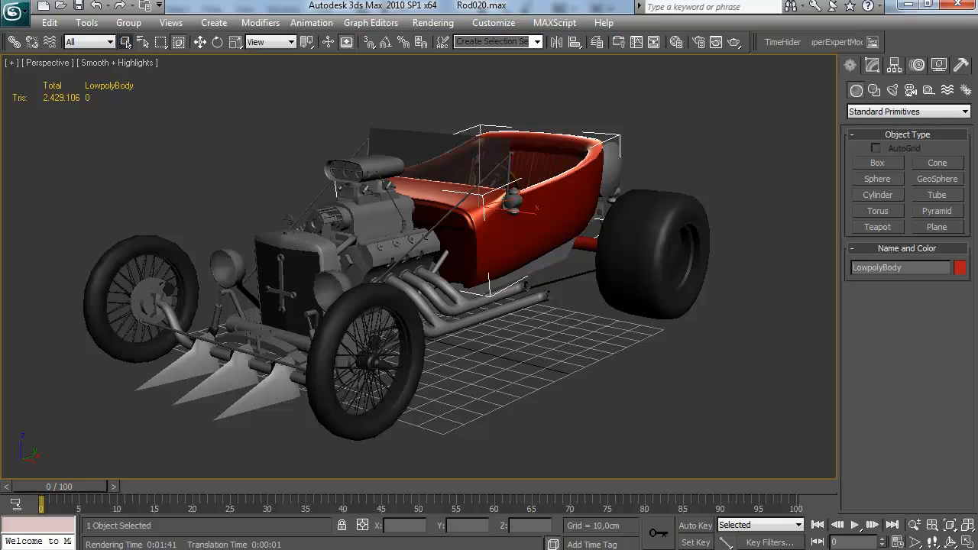